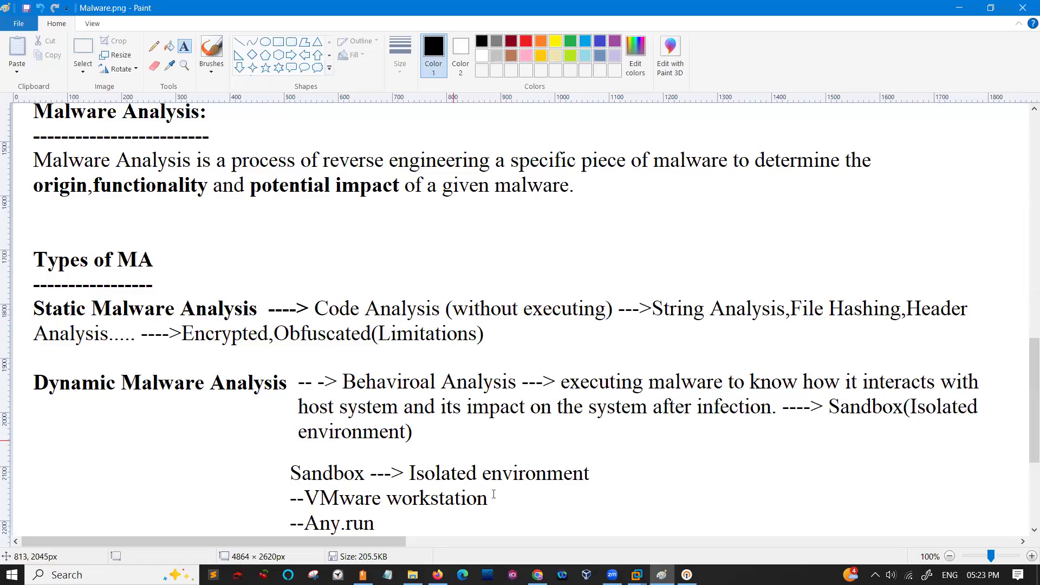
# - Switch to Firefox, open a new tab and close the WhatsApp Business tab
pyautogui.click(438, 575)
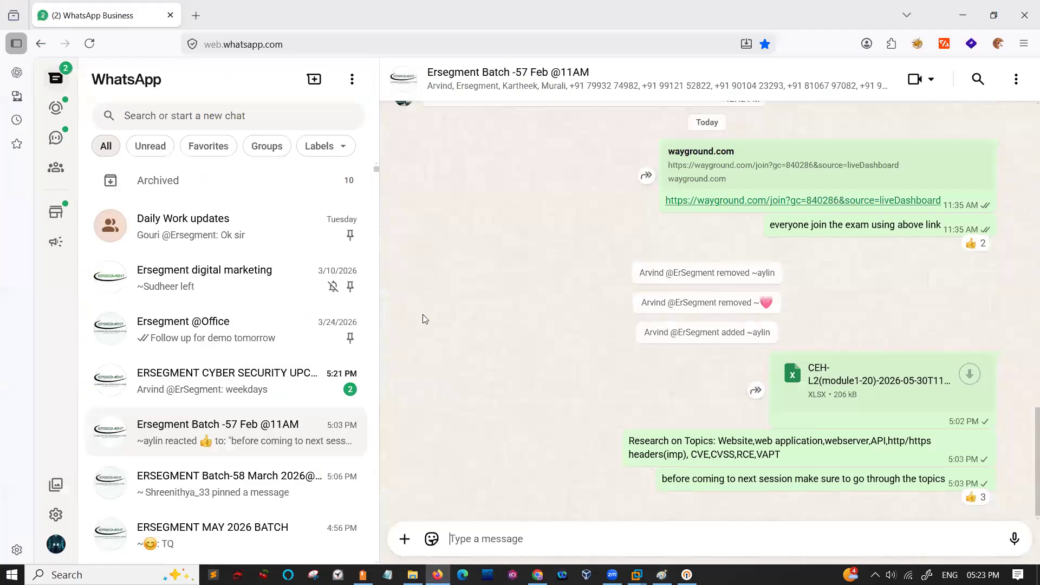
pyautogui.click(965, 14)
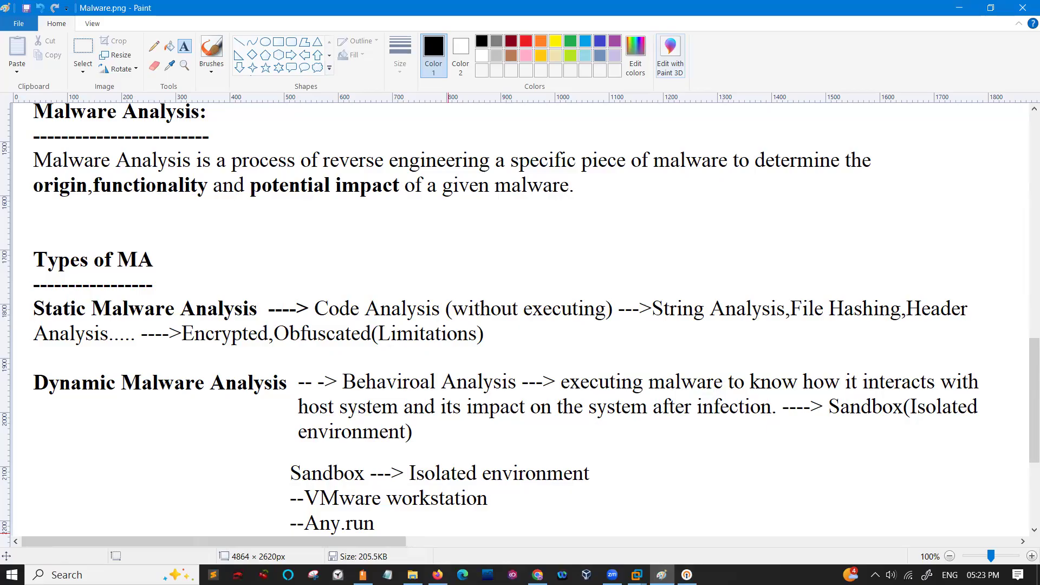
pyautogui.hotkey('alt', 'Tab')
pyautogui.click(200, 17)
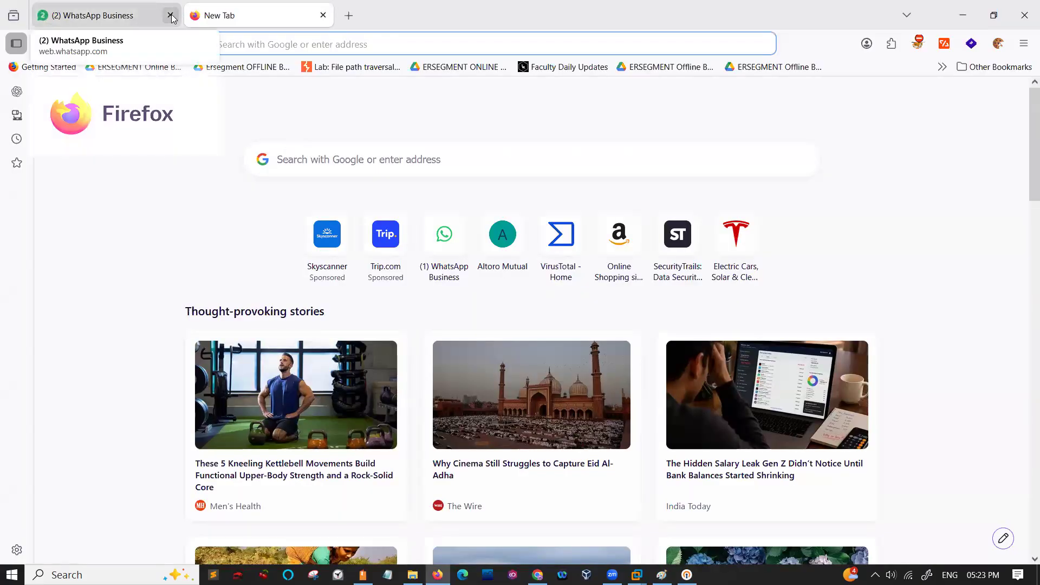
pyautogui.click(170, 15)
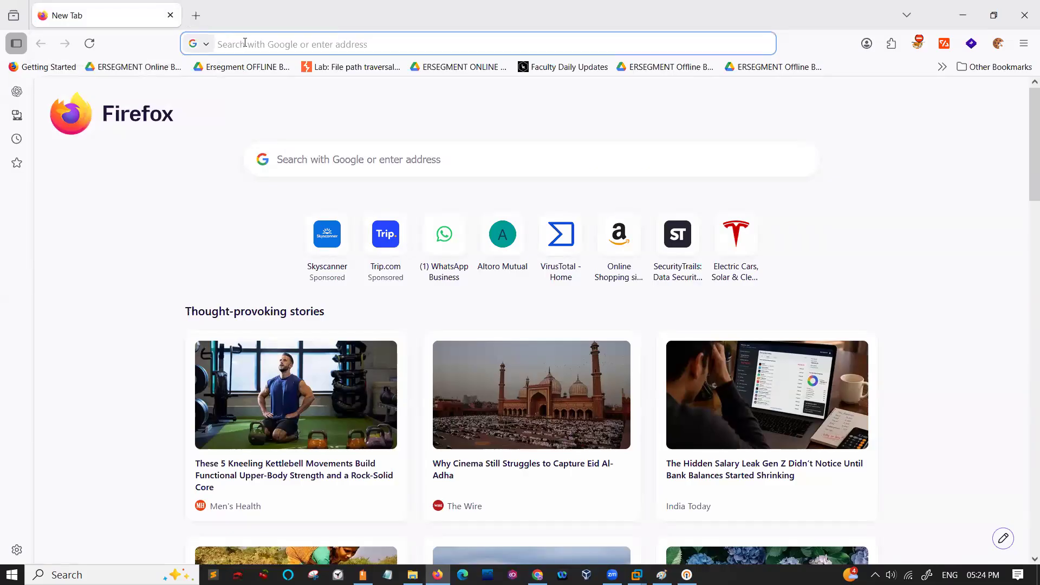
# - Search the web for "hybridmalware" and open the Hybrid Analysis site at hybrid-analysis.com
pyautogui.write('a')
pyautogui.press('BackSpace')
pyautogui.write('hybr')
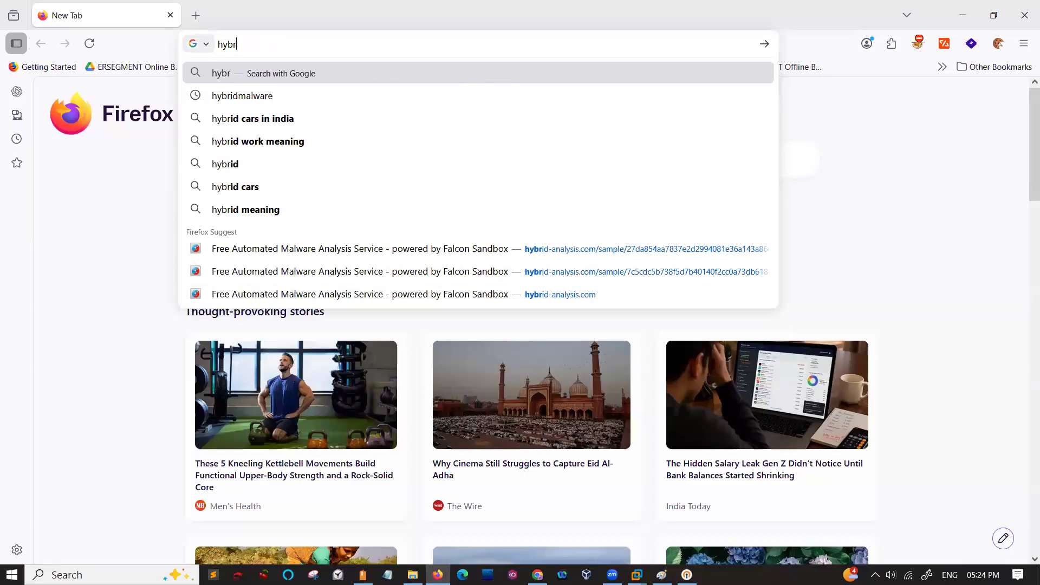
pyautogui.click(223, 103)
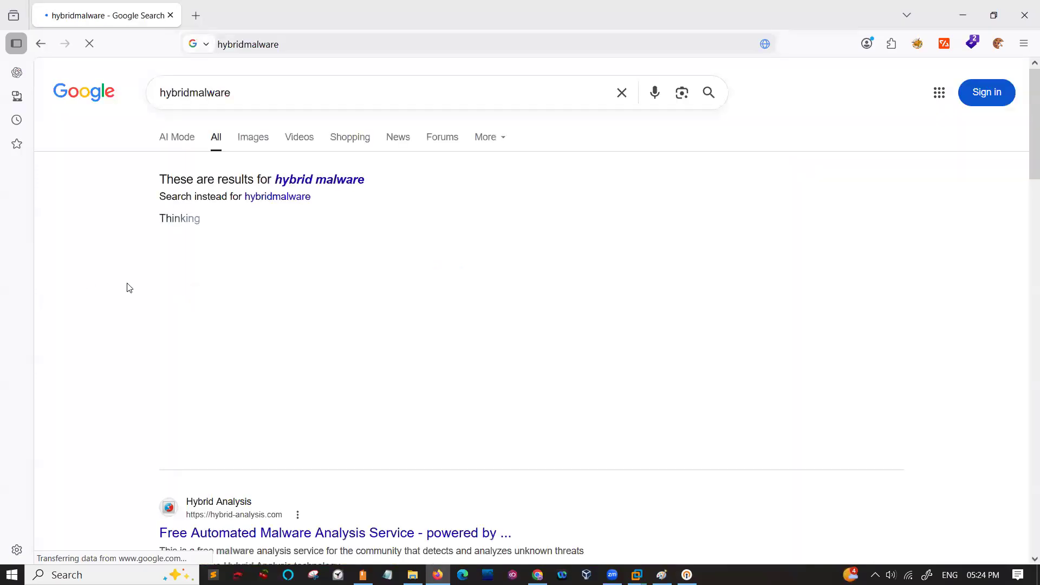
pyautogui.scroll(-4, 186, 392)
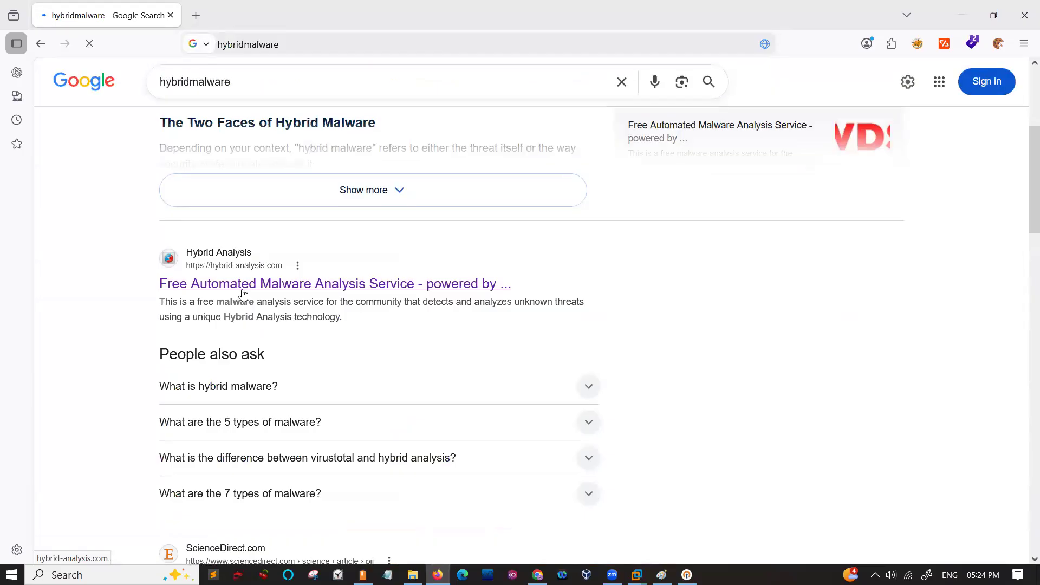
pyautogui.click(242, 294)
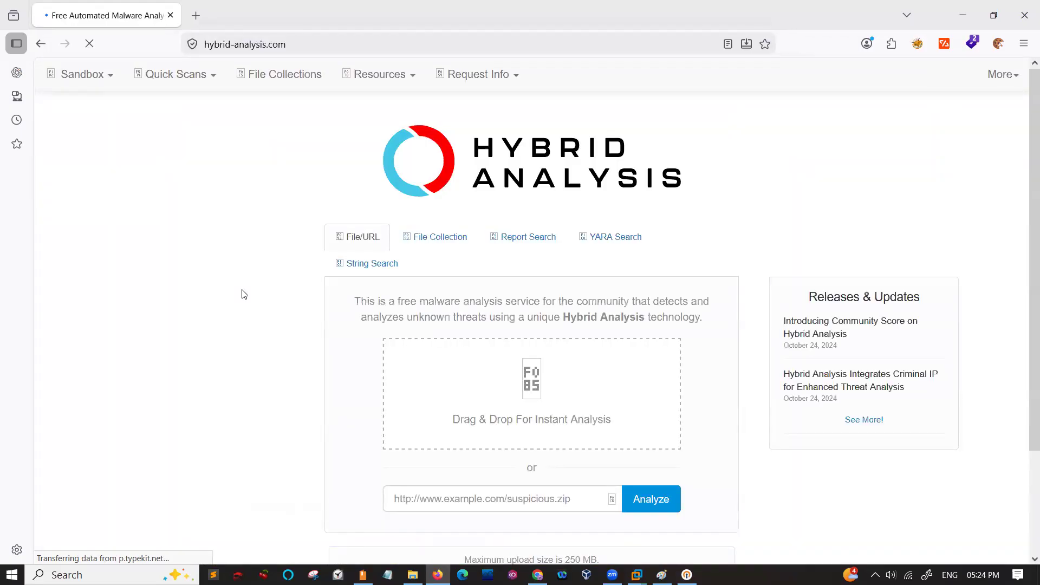
# - Close the small background window whose title begins with "Op", keeping the Hybrid Analysis page in front
pyautogui.hotkey('alt', 'Tab')
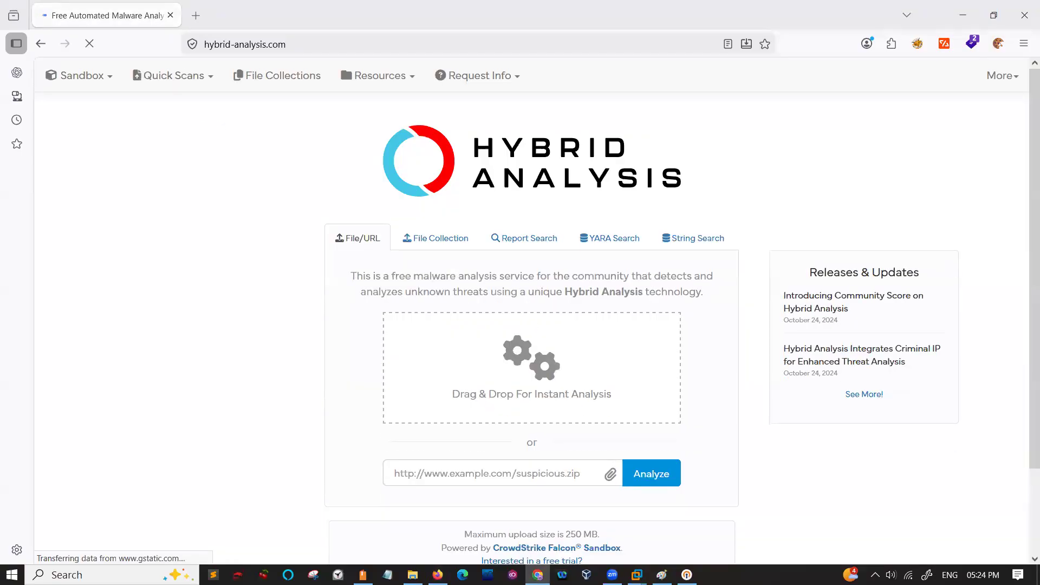
pyautogui.moveTo(687, 574)
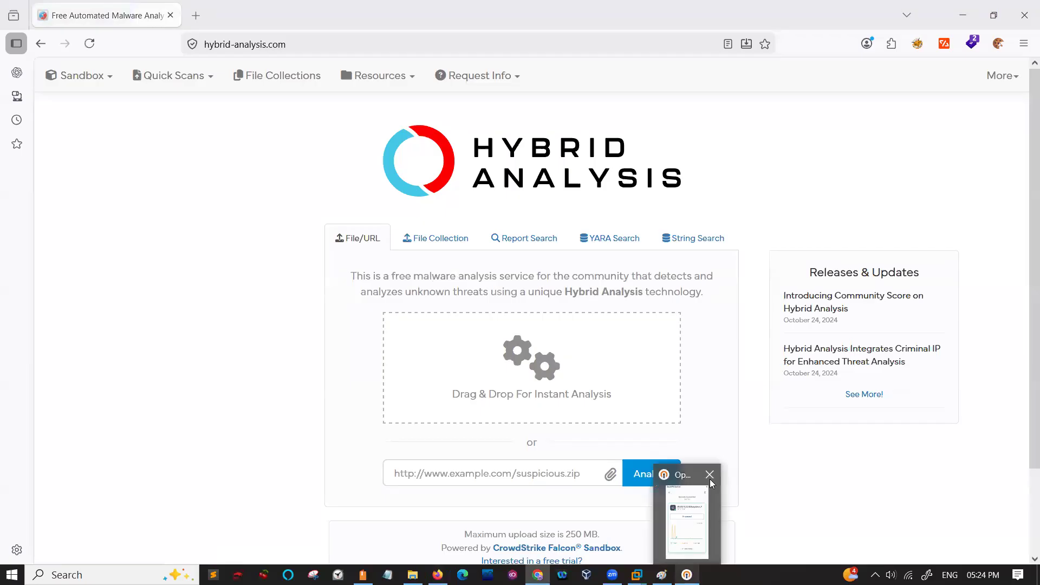
pyautogui.click(710, 475)
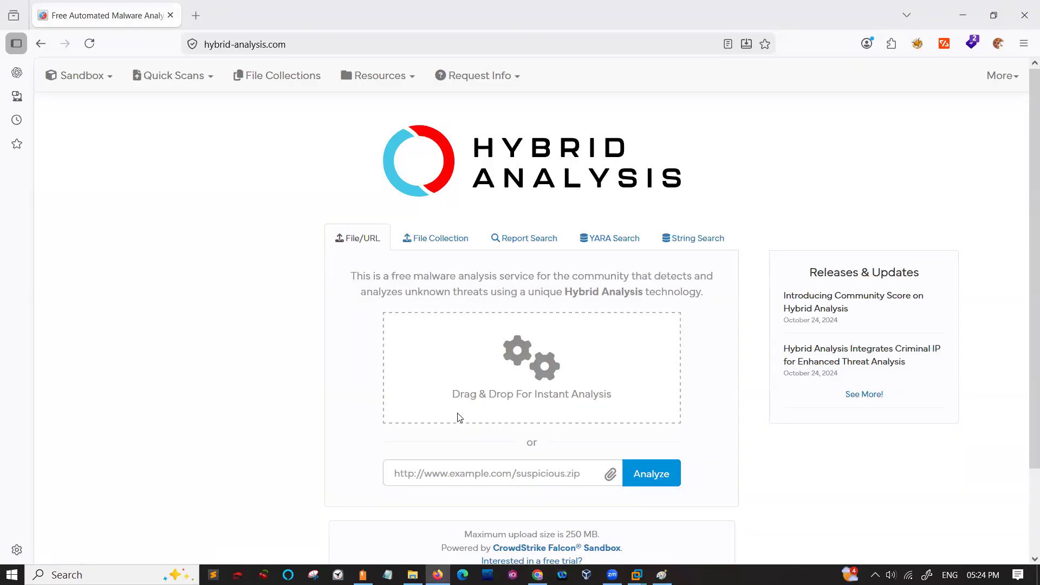
# - Upload emotet.zip for analysis from the Classes\June Batch\Malware folder on HDD 1 (H:)
pyautogui.click(497, 387)
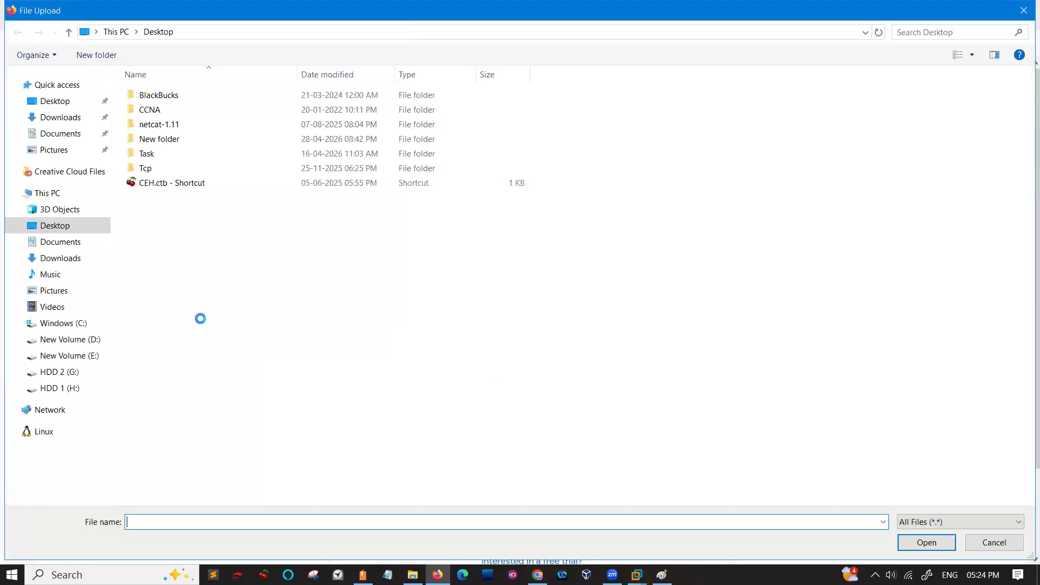
pyautogui.click(46, 388)
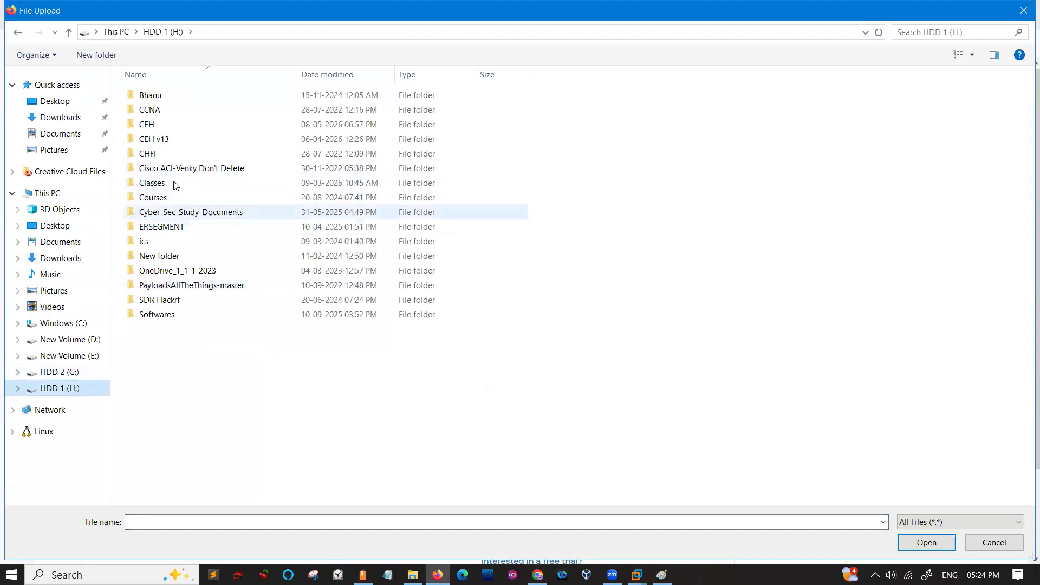
pyautogui.doubleClick(173, 182)
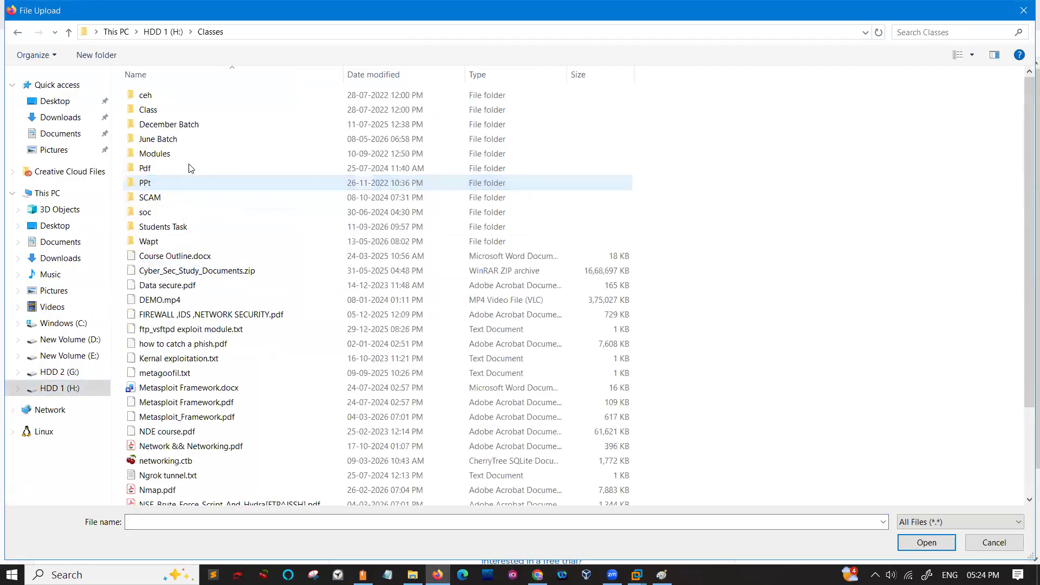
pyautogui.click(196, 141)
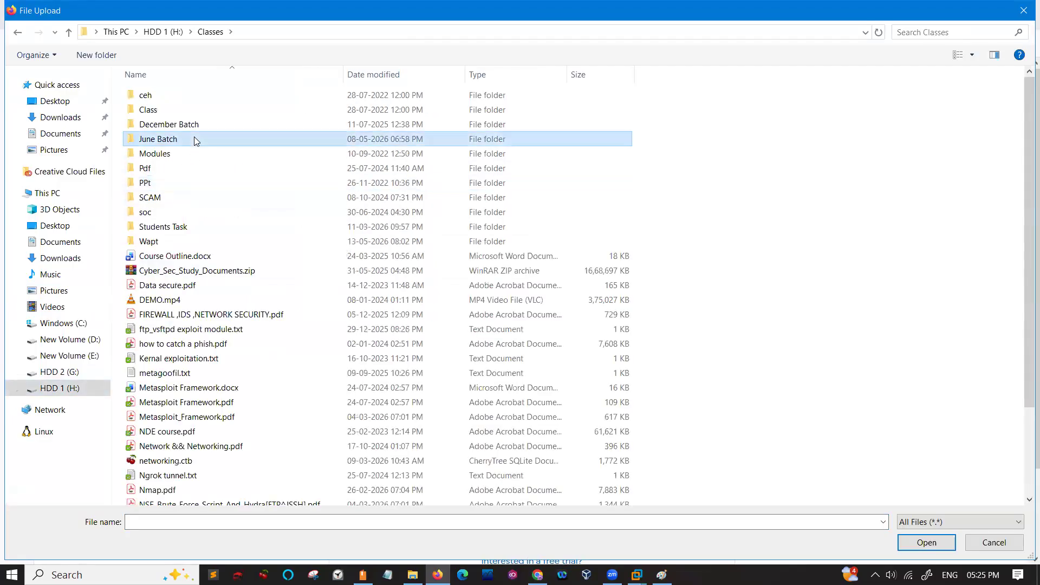
pyautogui.doubleClick(196, 141)
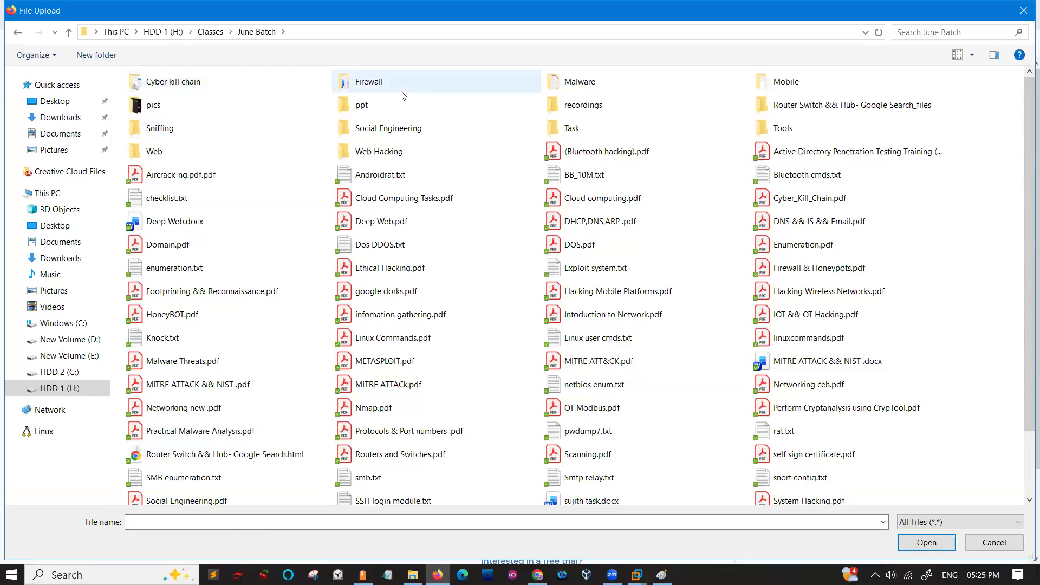
pyautogui.click(593, 82)
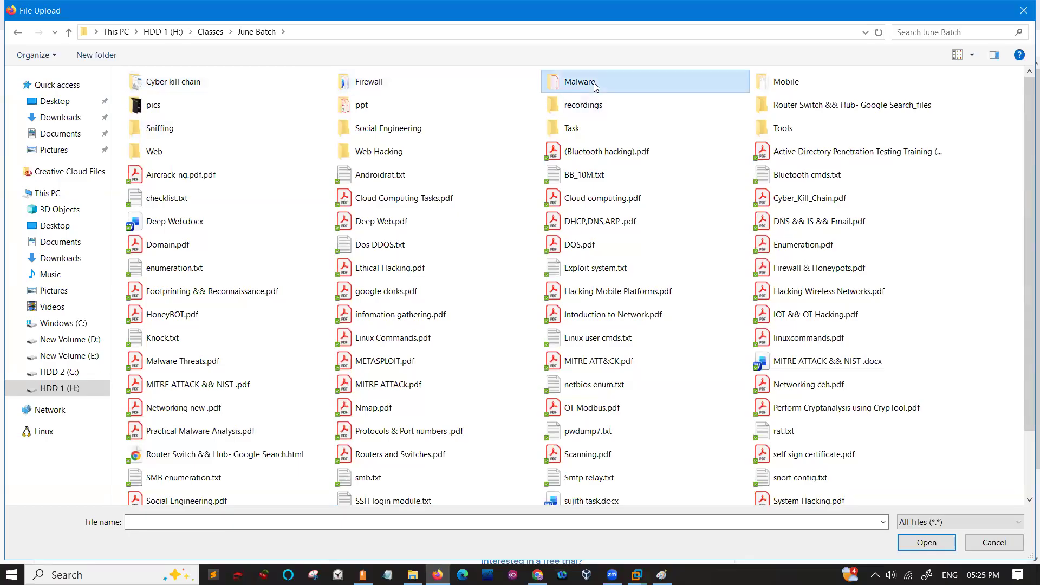
pyautogui.doubleClick(595, 85)
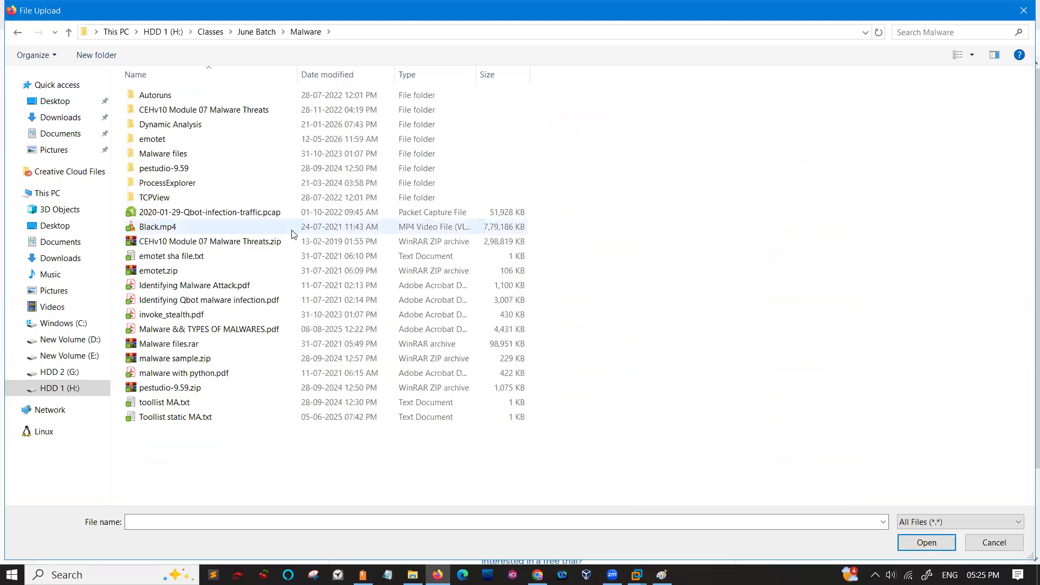
pyautogui.click(158, 271)
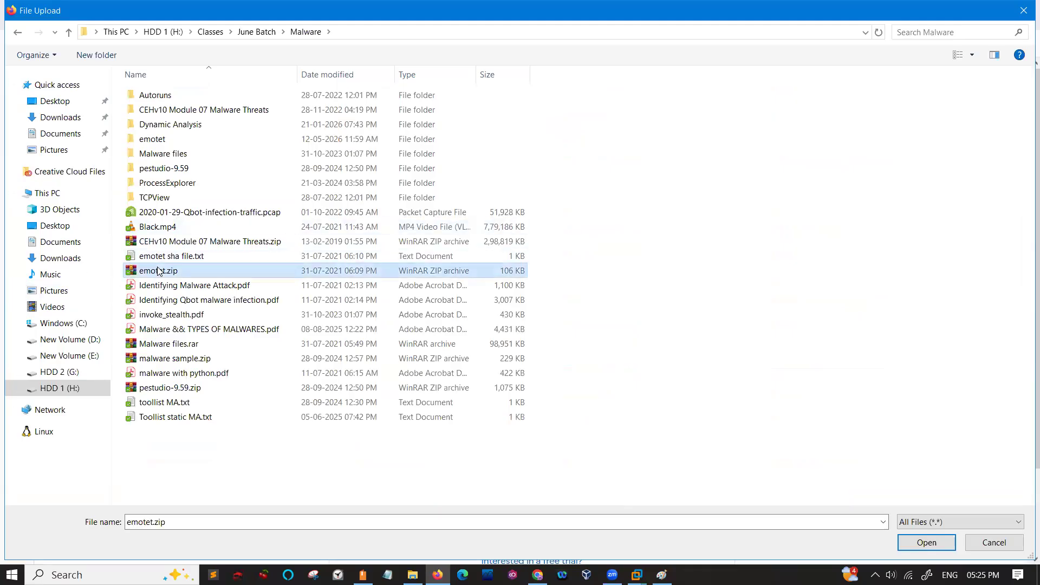
pyautogui.doubleClick(158, 271)
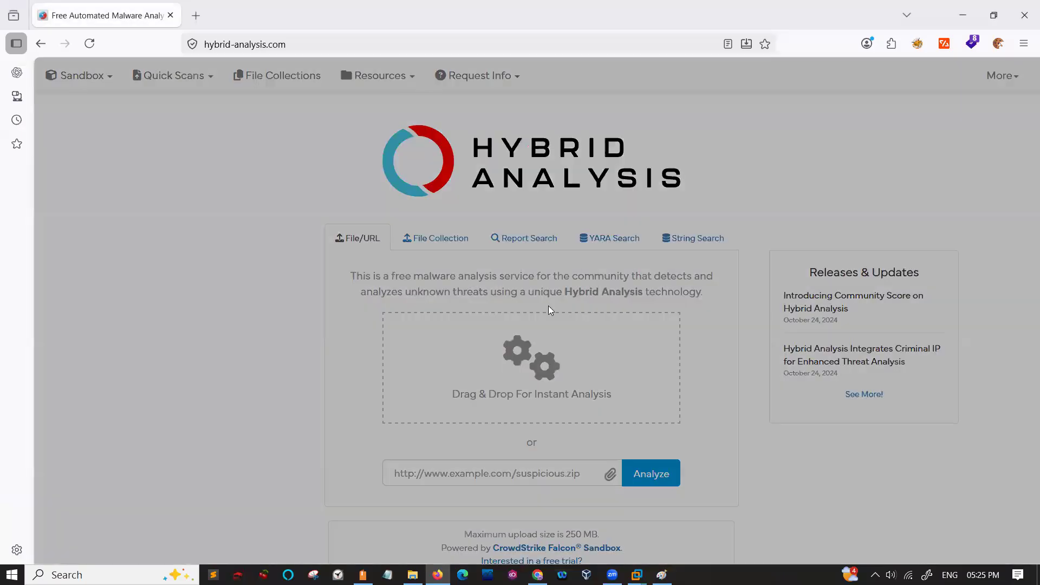
# - Accept the terms, complete the robot check and generate a public report for emotet.zip in the Windows 10 64 bit environment
pyautogui.scroll(-3, 486, 345)
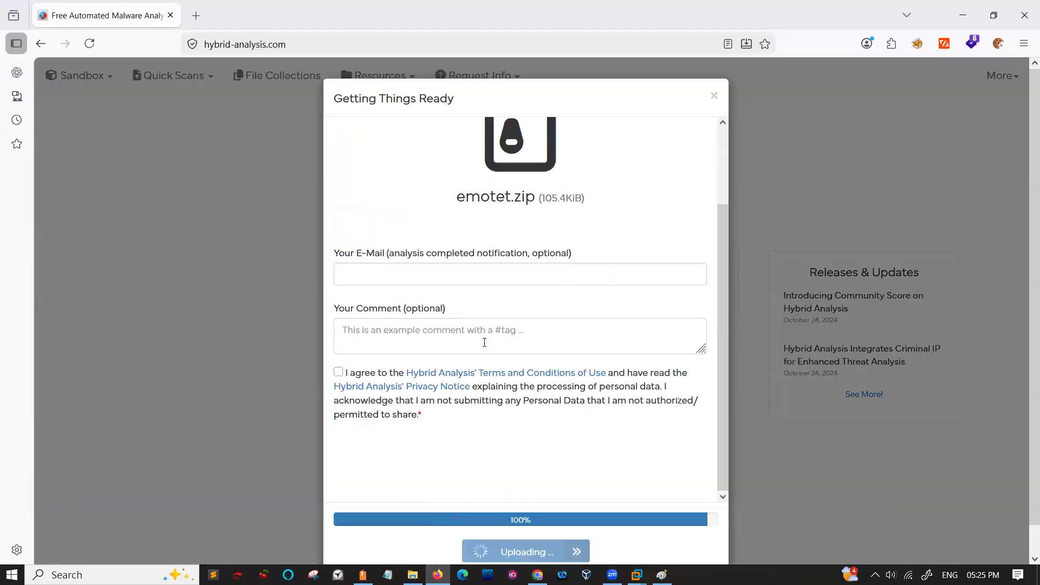
pyautogui.click(338, 373)
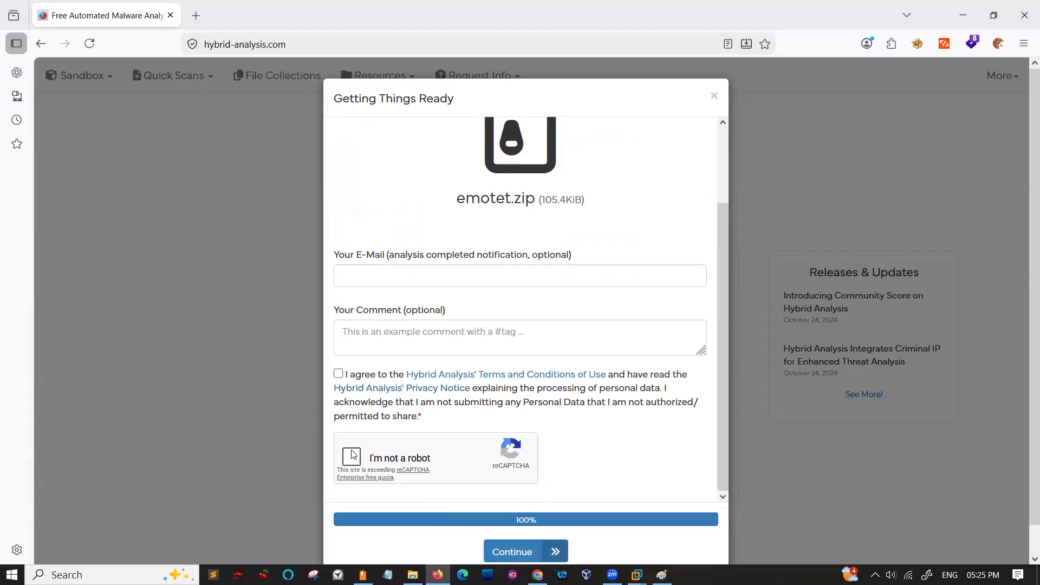
pyautogui.click(353, 458)
pyautogui.click(510, 554)
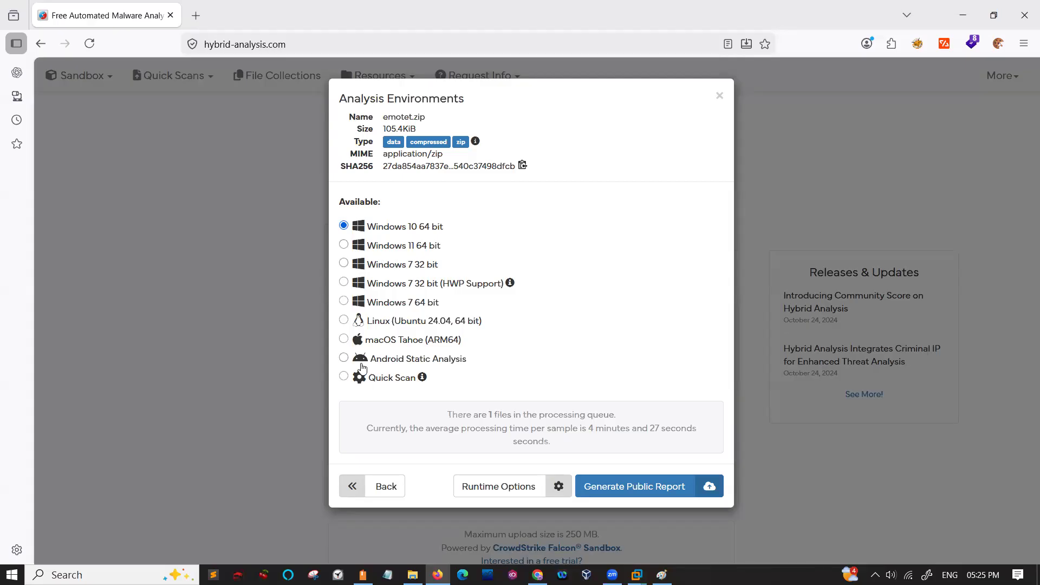
pyautogui.click(580, 486)
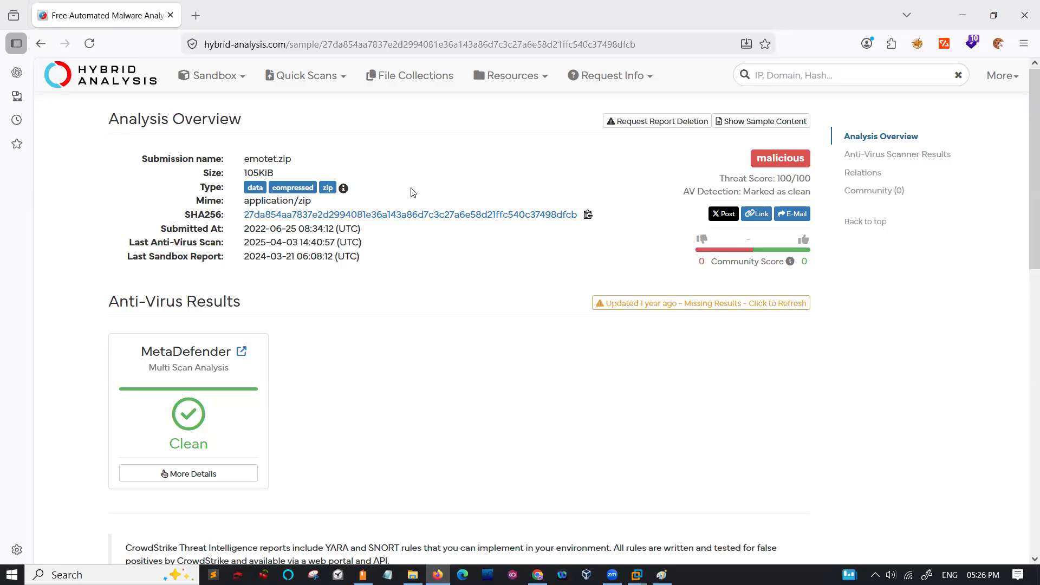
# - Check the submission name in the Analysis Overview and view the MetaDefender multi-scan details
pyautogui.moveTo(292, 158); pyautogui.dragTo(243, 161)
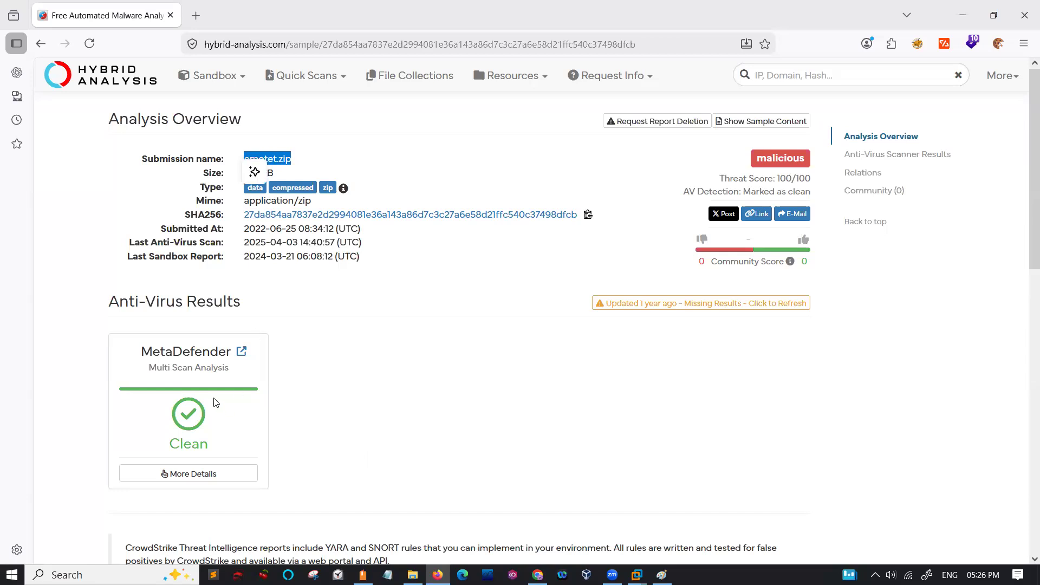
pyautogui.click(208, 482)
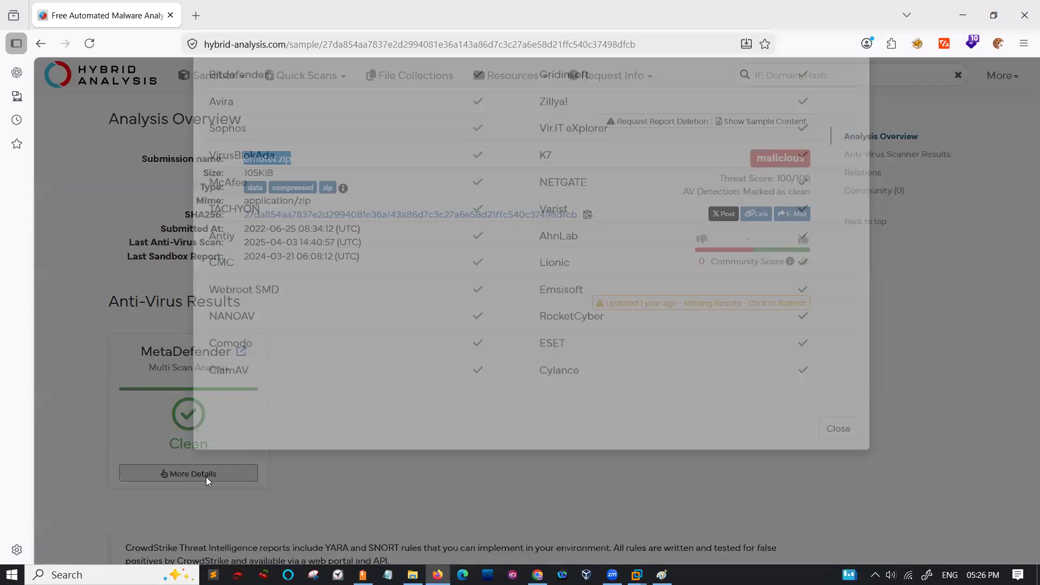
pyautogui.click(855, 99)
# - Open the analysis report of the bundled file 7c listed under the sample's Relations
pyautogui.scroll(-7, 513, 366)
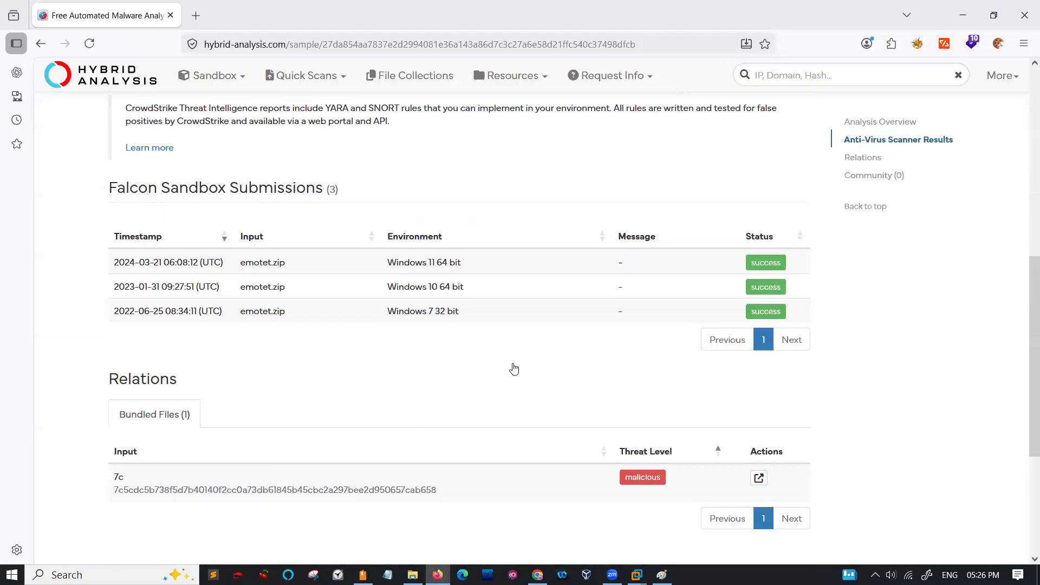
pyautogui.scroll(-2, 514, 369)
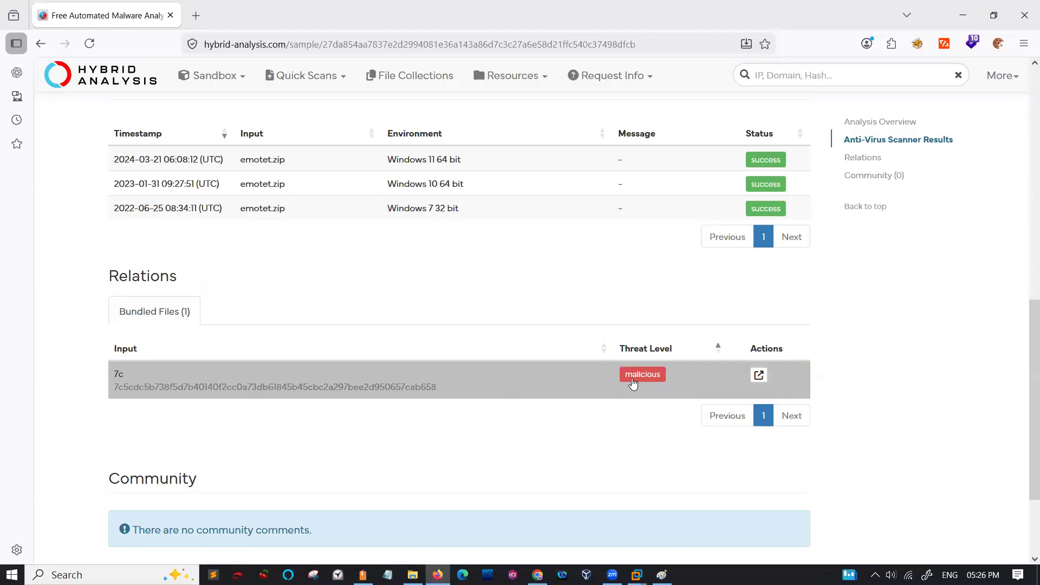
pyautogui.click(632, 382)
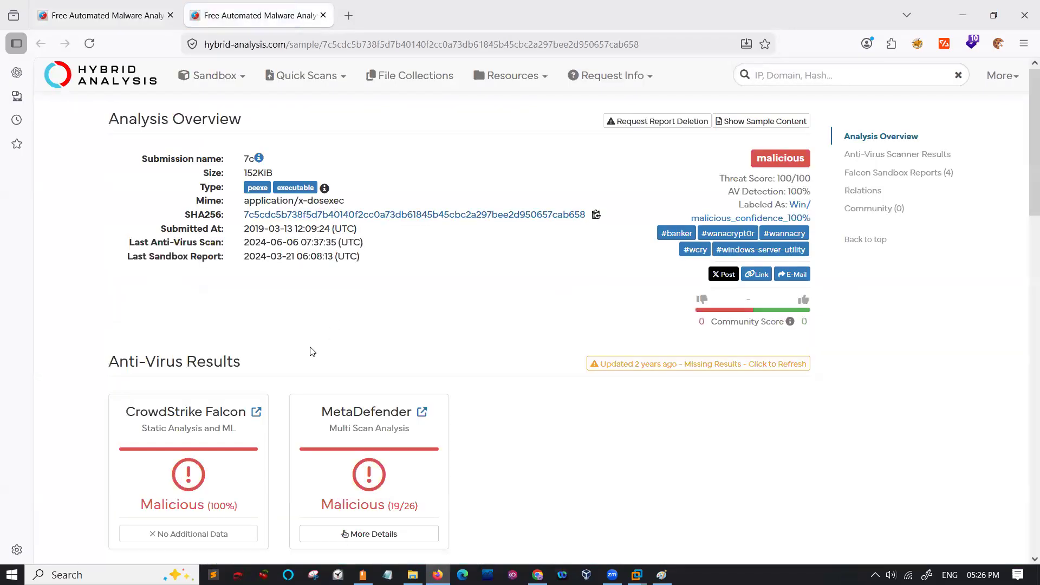
# - Review the Dropped Files and Execution Parents relations in the report for 7c
pyautogui.scroll(-10, 312, 352)
pyautogui.scroll(-9, 312, 352)
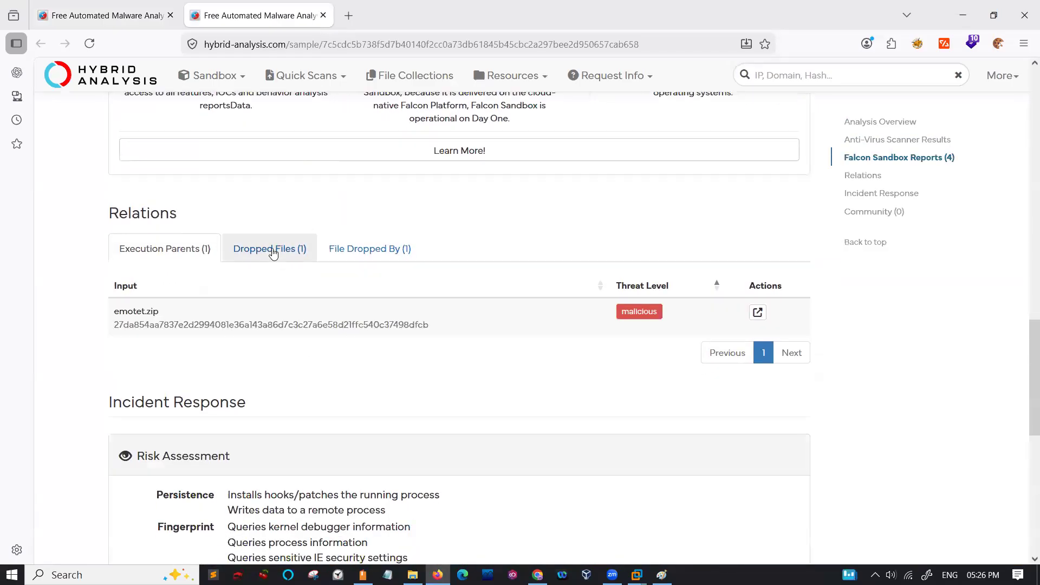
pyautogui.click(283, 248)
pyautogui.scroll(-9, 290, 328)
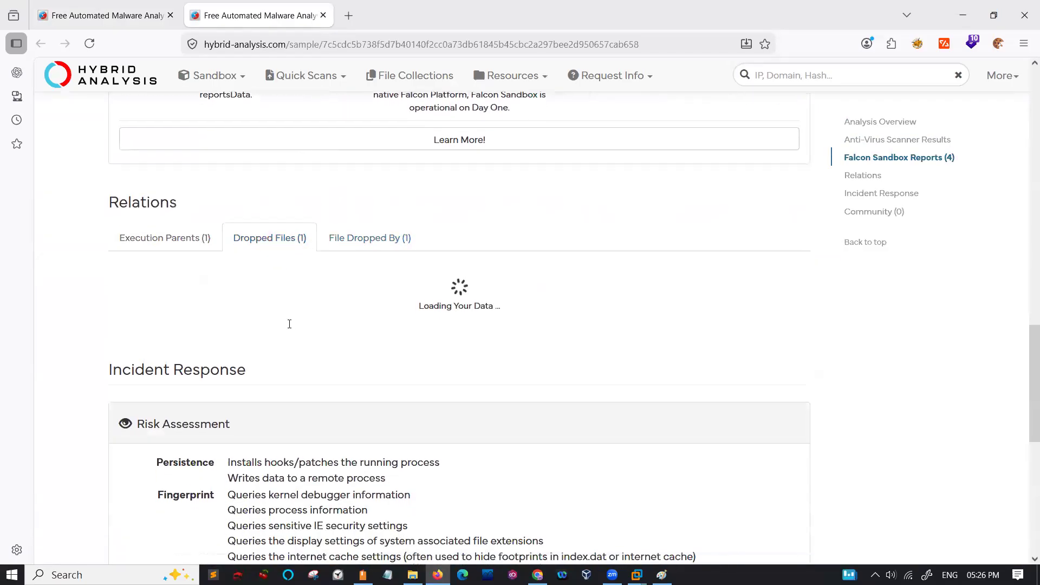
pyautogui.scroll(8, 290, 325)
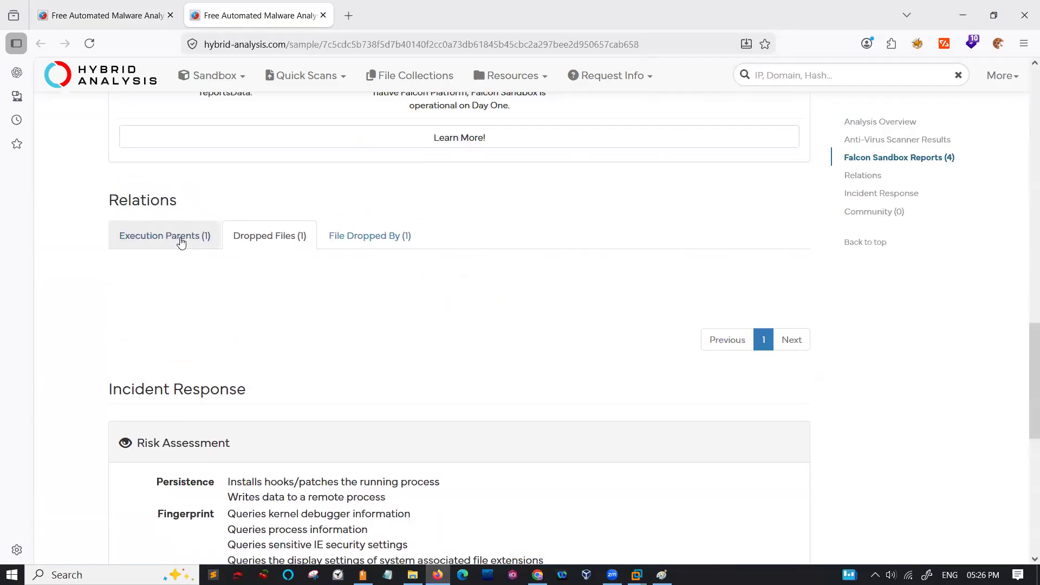
pyautogui.click(181, 241)
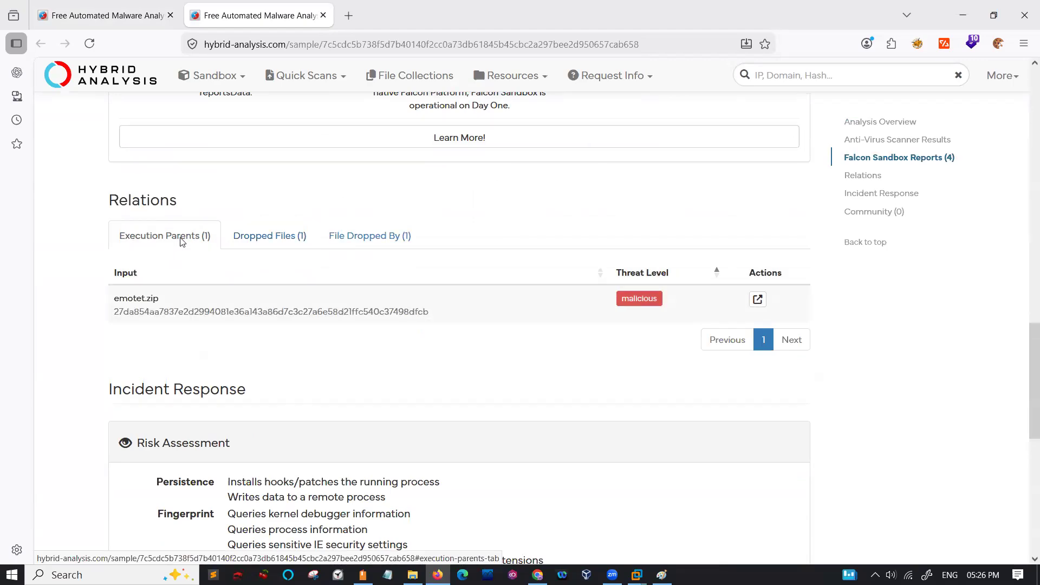
# - Examine the Incident Response risk assessment, then return to the Falcon Sandbox Reports section
pyautogui.scroll(-5, 225, 336)
pyautogui.scroll(-4, 225, 336)
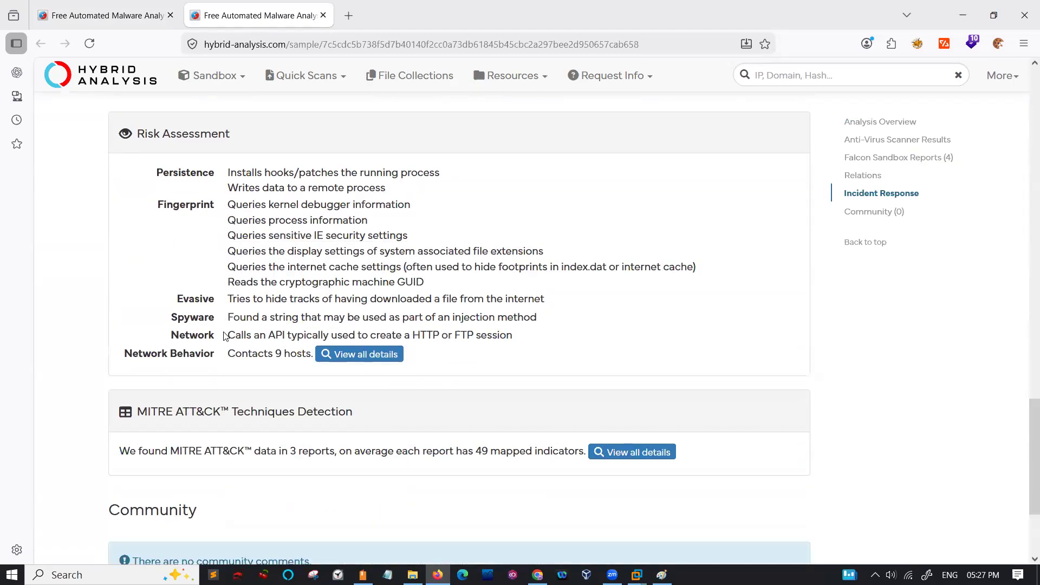
pyautogui.scroll(12, 225, 335)
pyautogui.scroll(10, 225, 337)
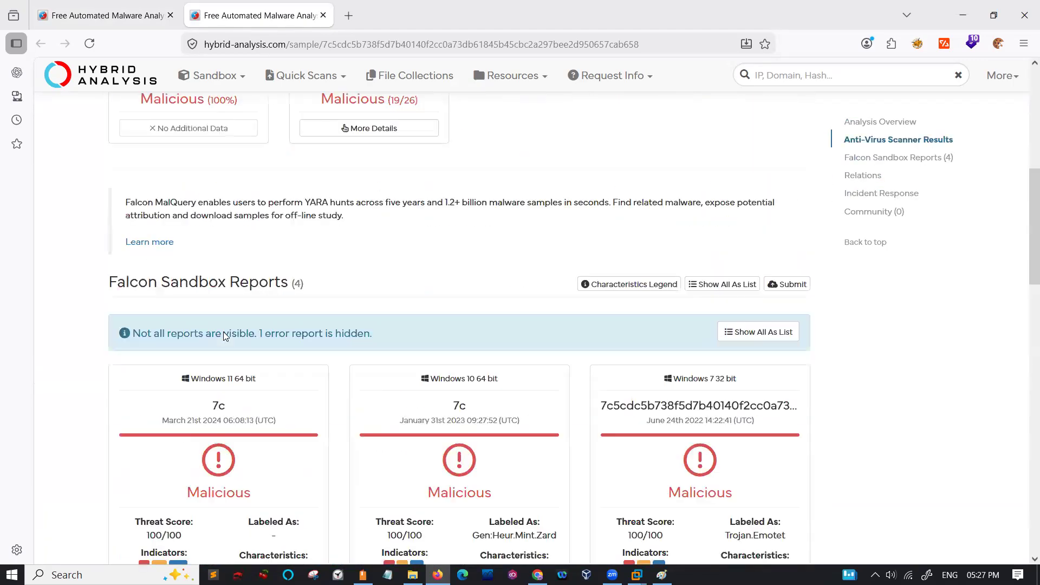
# - Examine the contacted hosts in the Network Behavior details under Incident Response, then return to the Analysis Overview
pyautogui.scroll(-16, 225, 337)
pyautogui.scroll(-3, 225, 336)
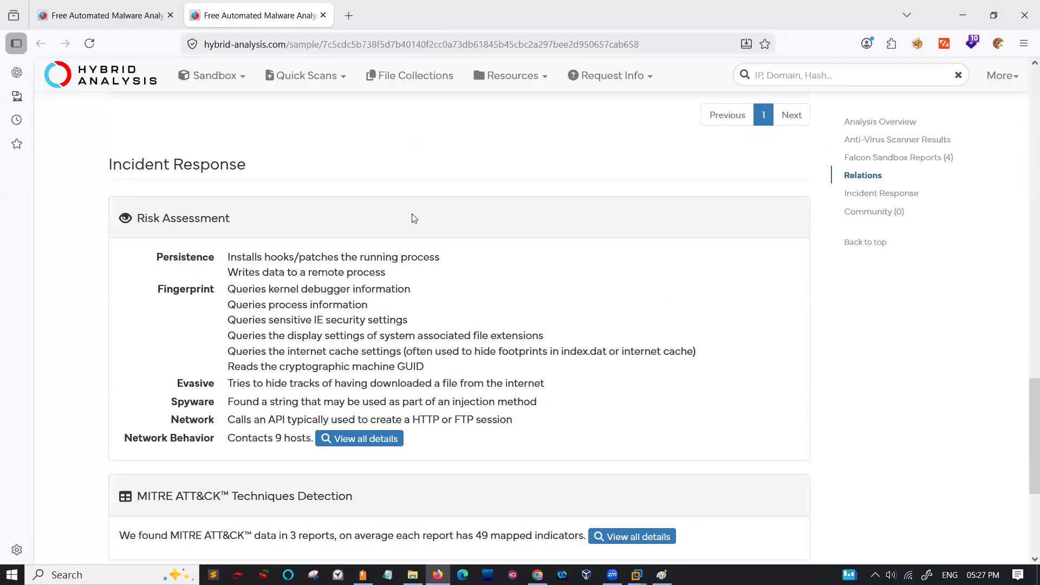
pyautogui.scroll(-2, 413, 217)
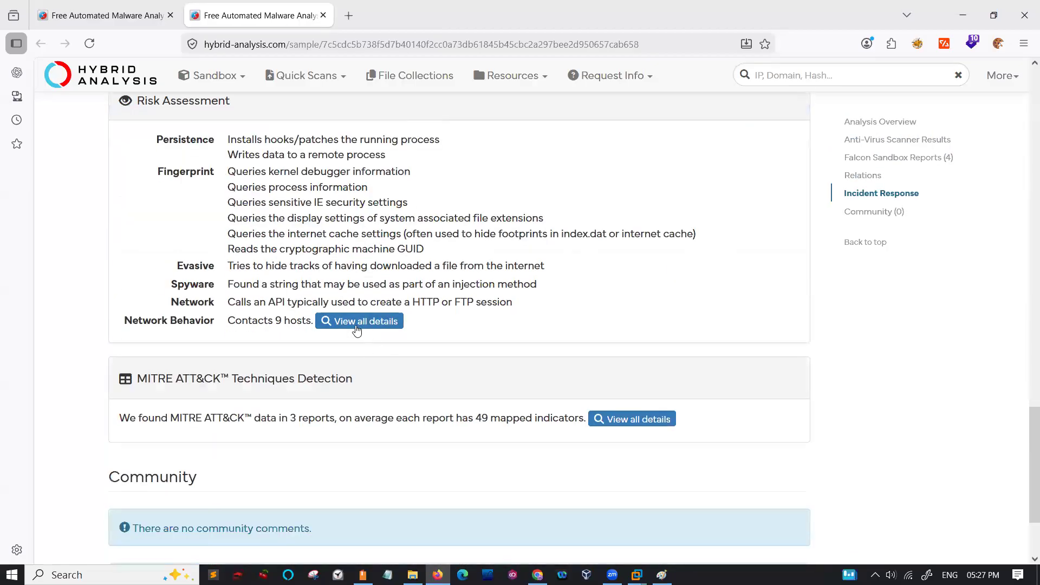
pyautogui.click(357, 322)
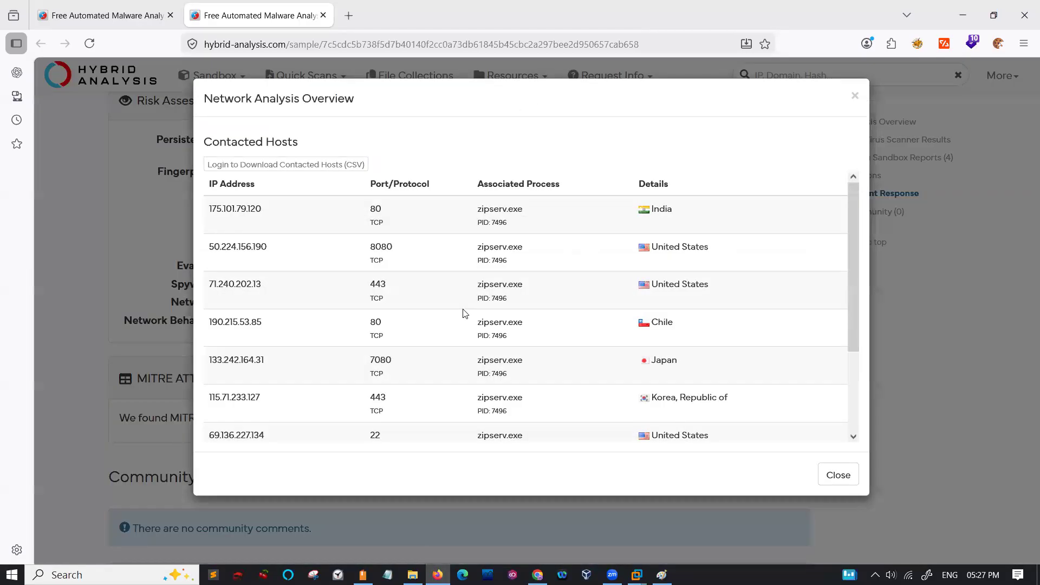
pyautogui.scroll(-4, 465, 313)
pyautogui.click(829, 479)
pyautogui.scroll(-2, 577, 399)
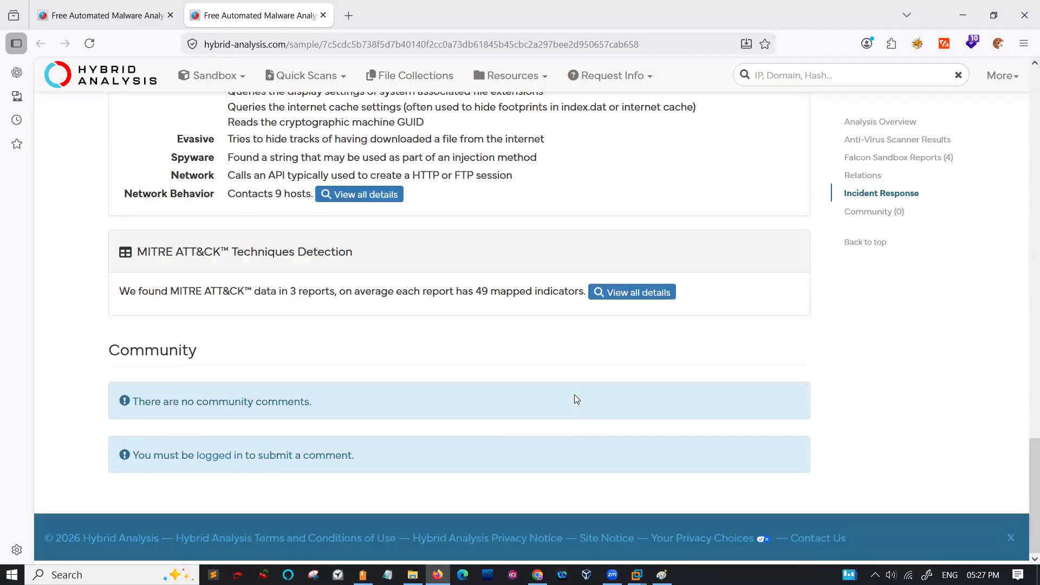
pyautogui.scroll(15, 576, 400)
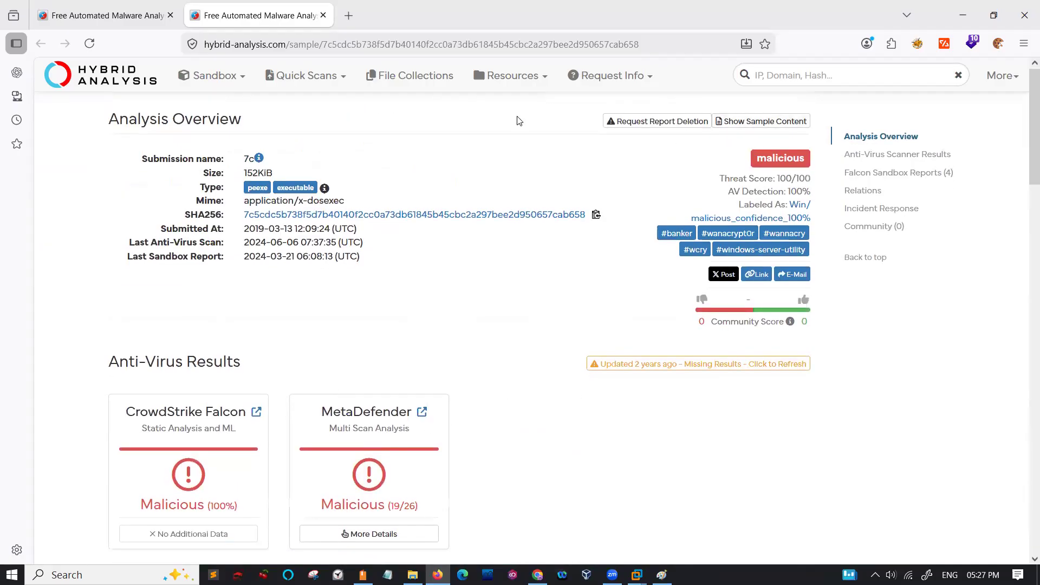
# - Open the any.run website in a new browser tab
pyautogui.click(345, 21)
pyautogui.write('an')
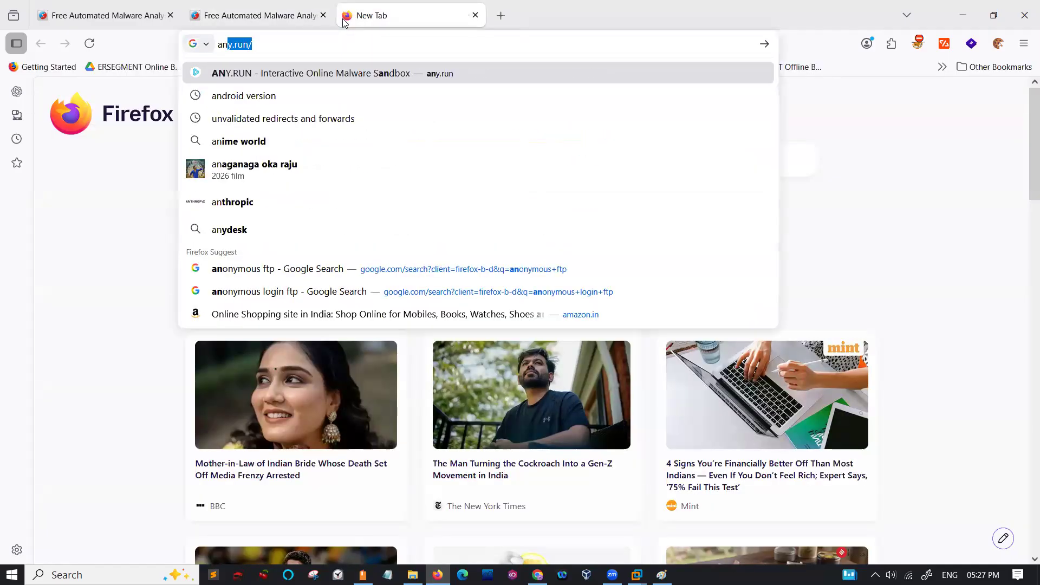
pyautogui.write('y.run')
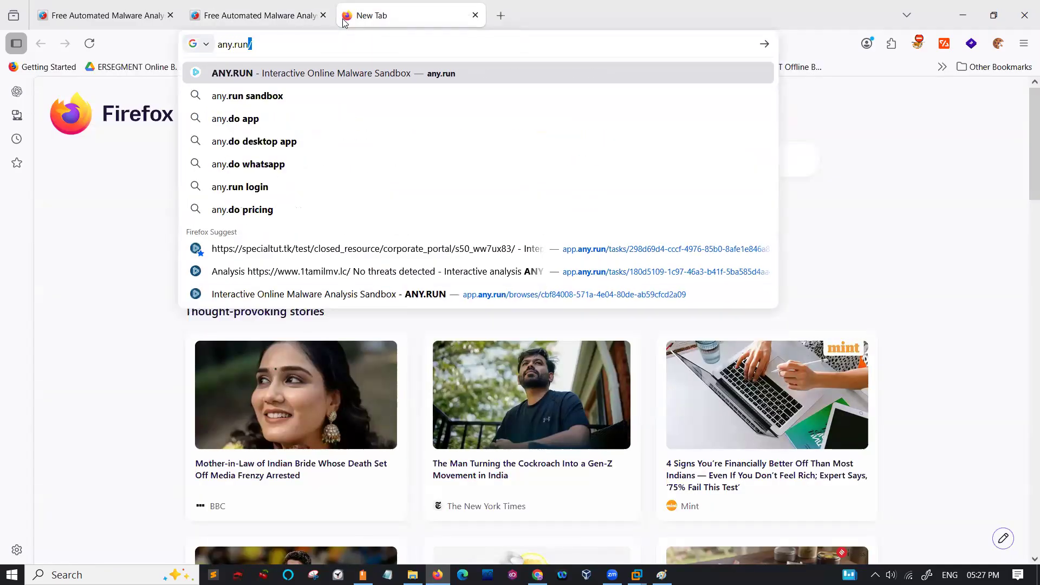
pyautogui.press('Return')
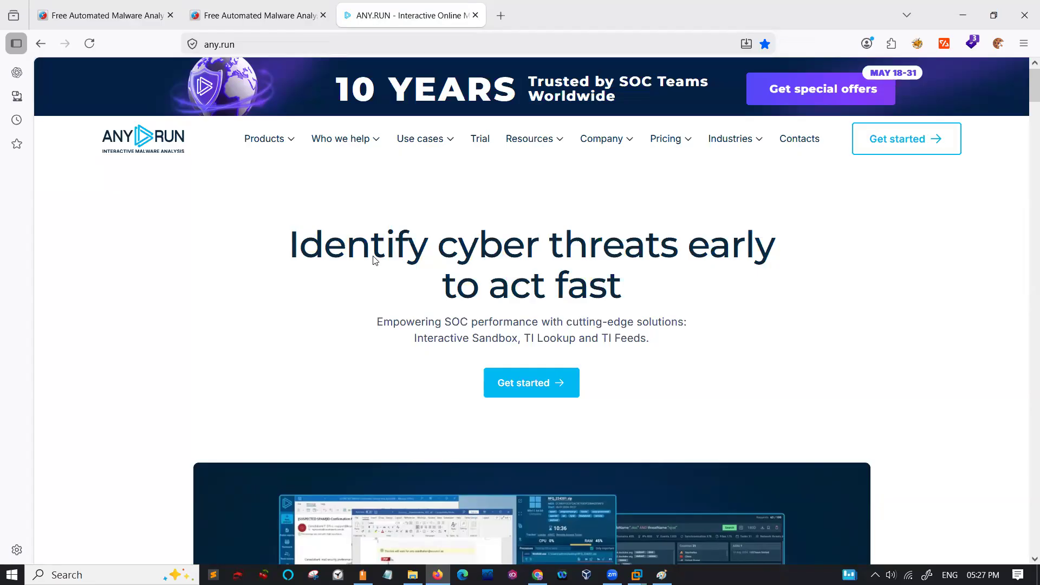
pyautogui.scroll(-2, 373, 260)
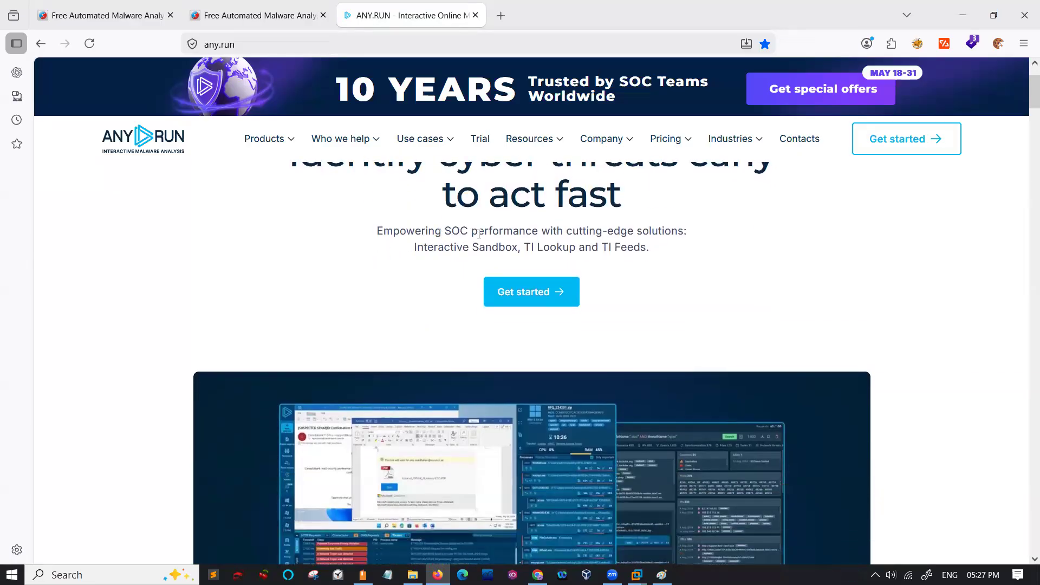
pyautogui.moveTo(479, 233); pyautogui.dragTo(530, 234)
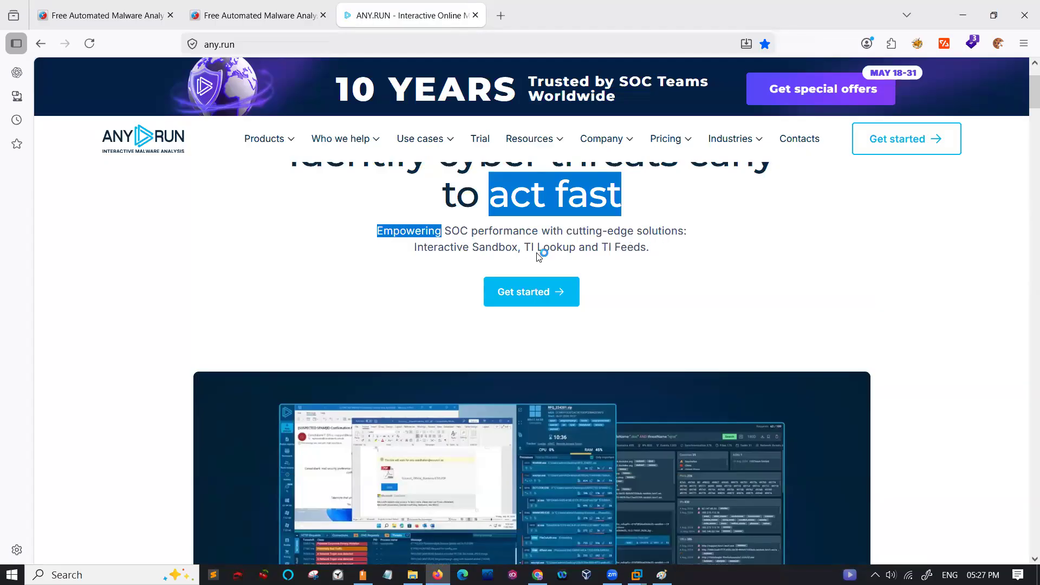
pyautogui.click(670, 255)
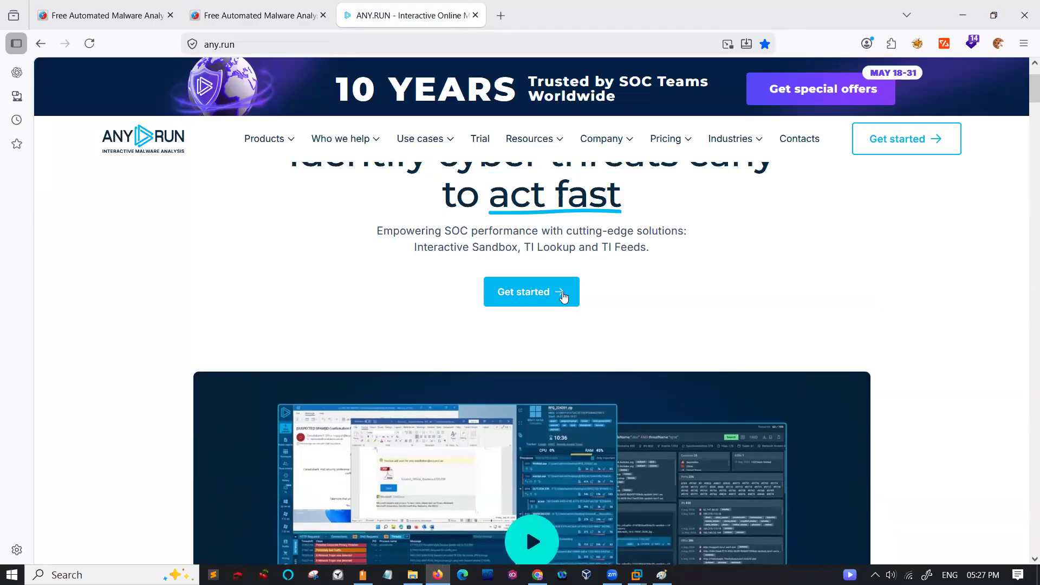
pyautogui.scroll(-4, 560, 295)
pyautogui.scroll(6, 559, 296)
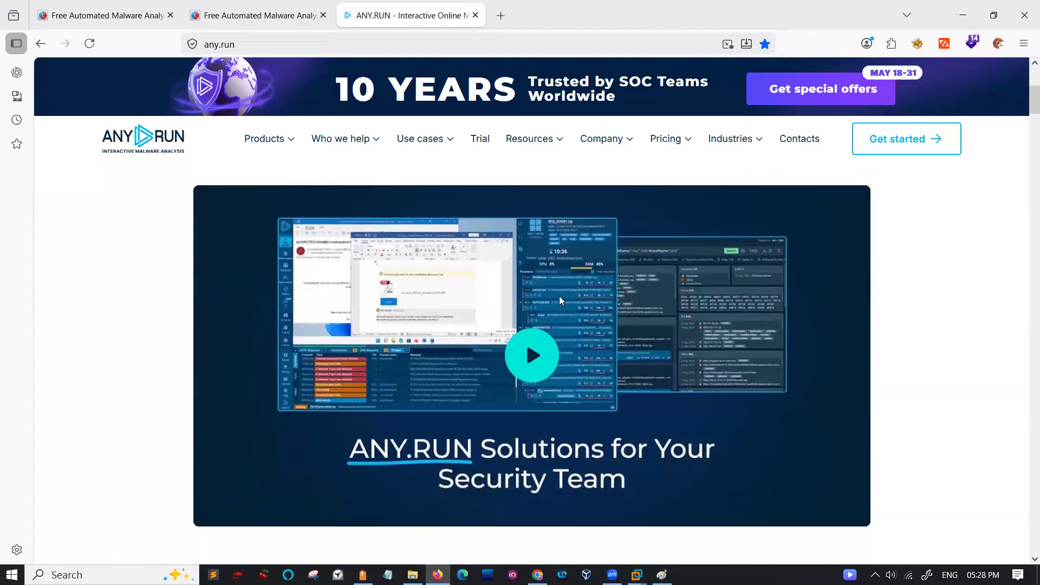
# - Get started on ANY.RUN and sign in to the existing account with the prefilled credentials
pyautogui.click(528, 378)
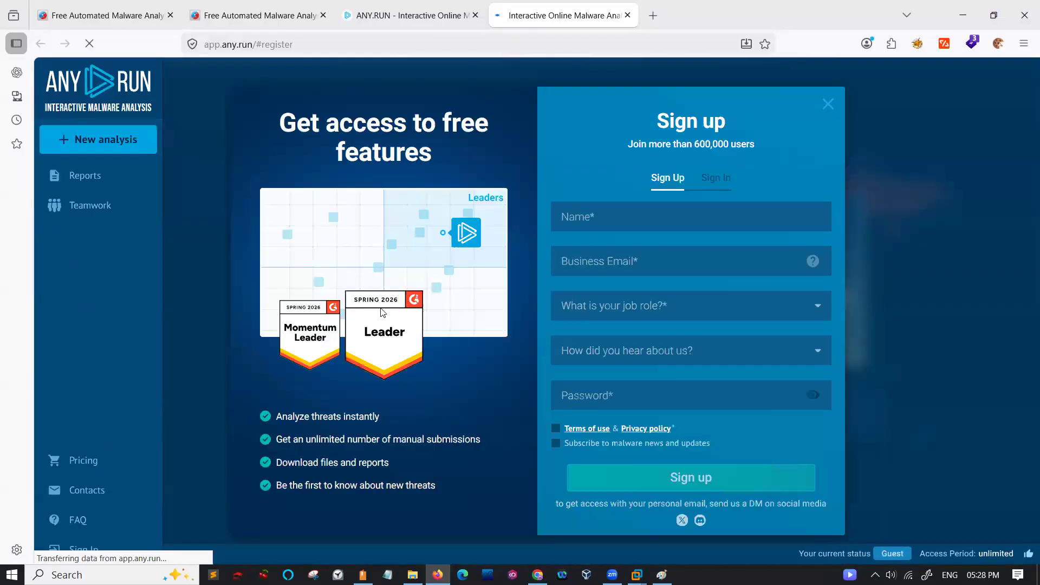
pyautogui.click(828, 103)
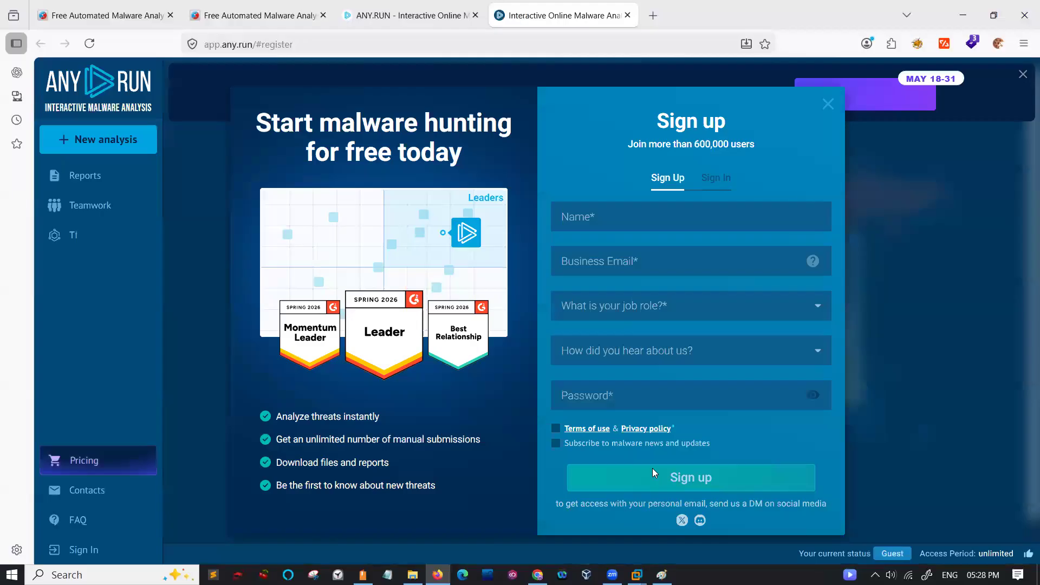
pyautogui.click(718, 187)
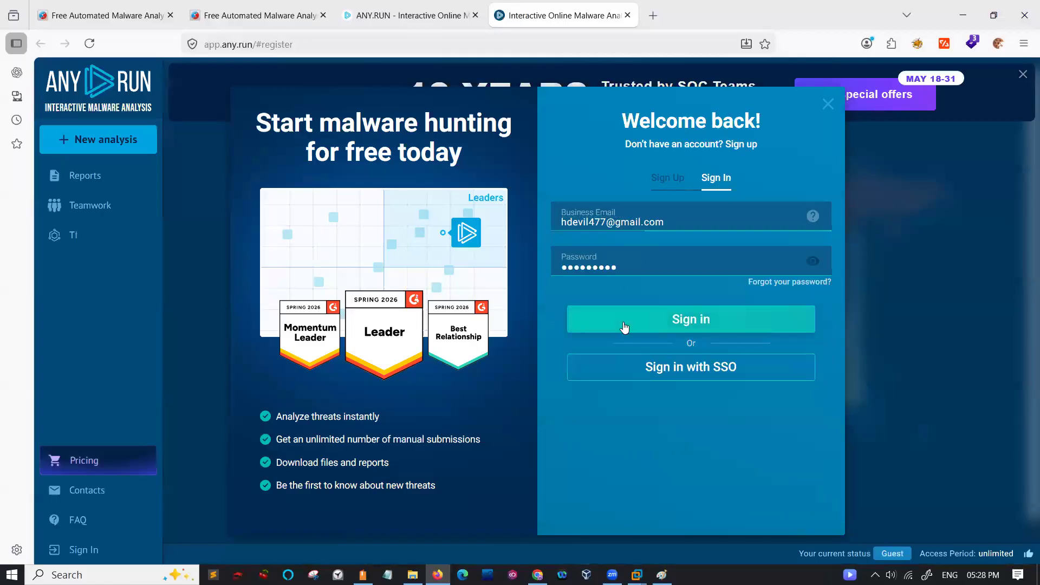
pyautogui.click(625, 325)
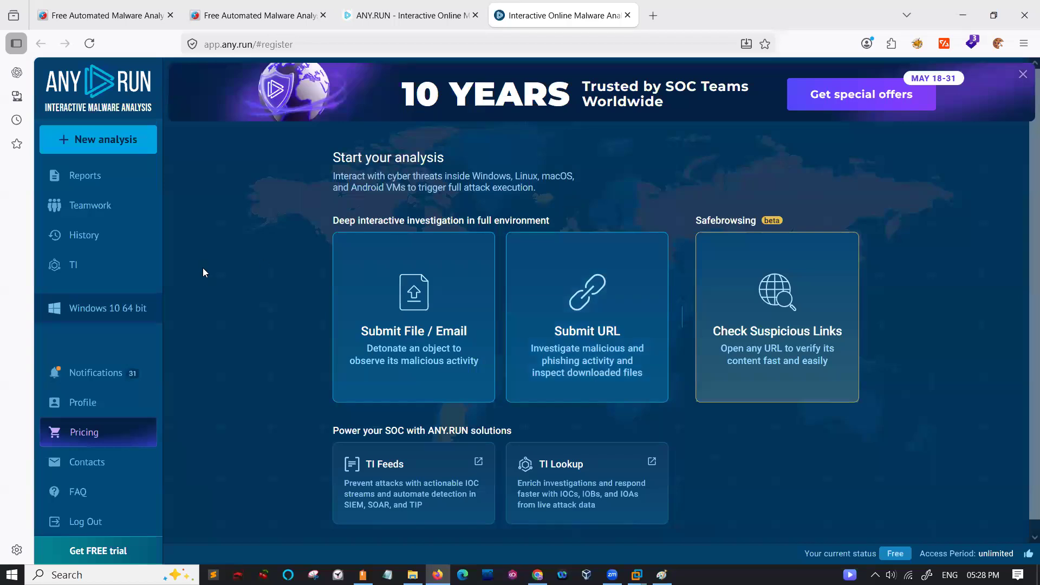
# - Submit a file for deep analysis, choosing emotet.zip from the Classes > June Batch > Malware folder on drive H:
pyautogui.scroll(-2, 203, 268)
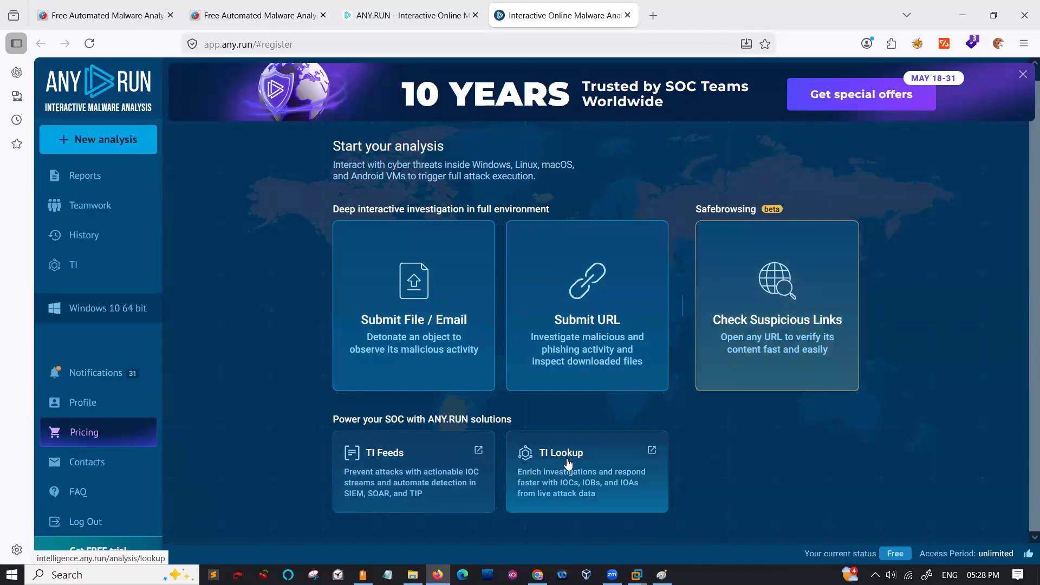
pyautogui.click(396, 306)
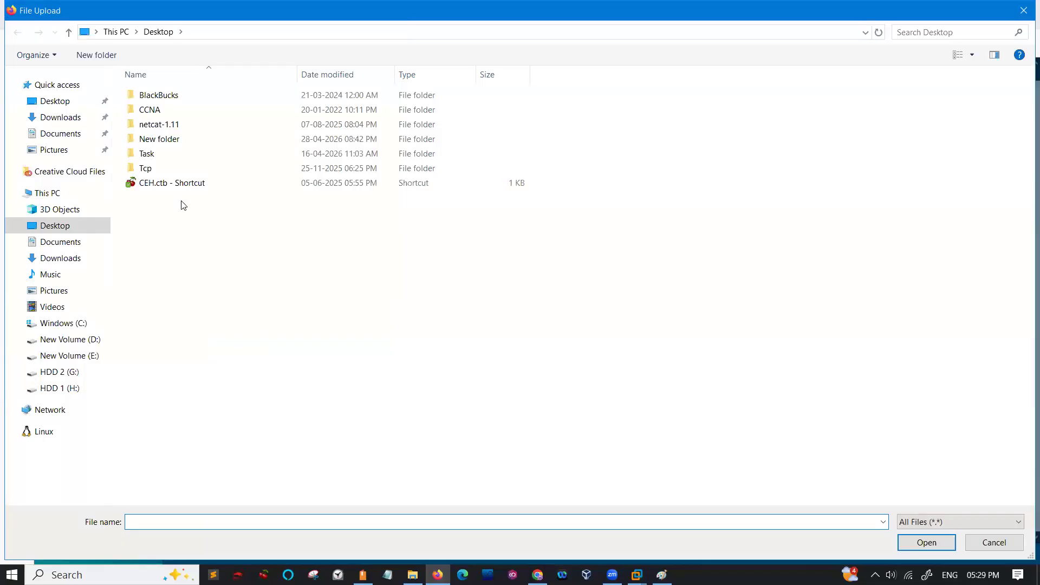
pyautogui.click(61, 390)
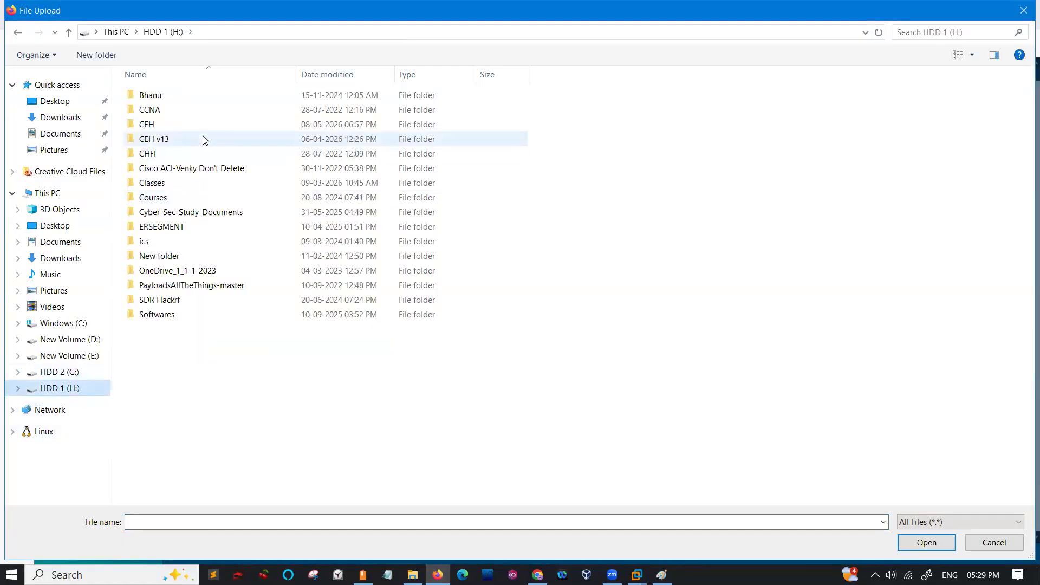
pyautogui.click(162, 185)
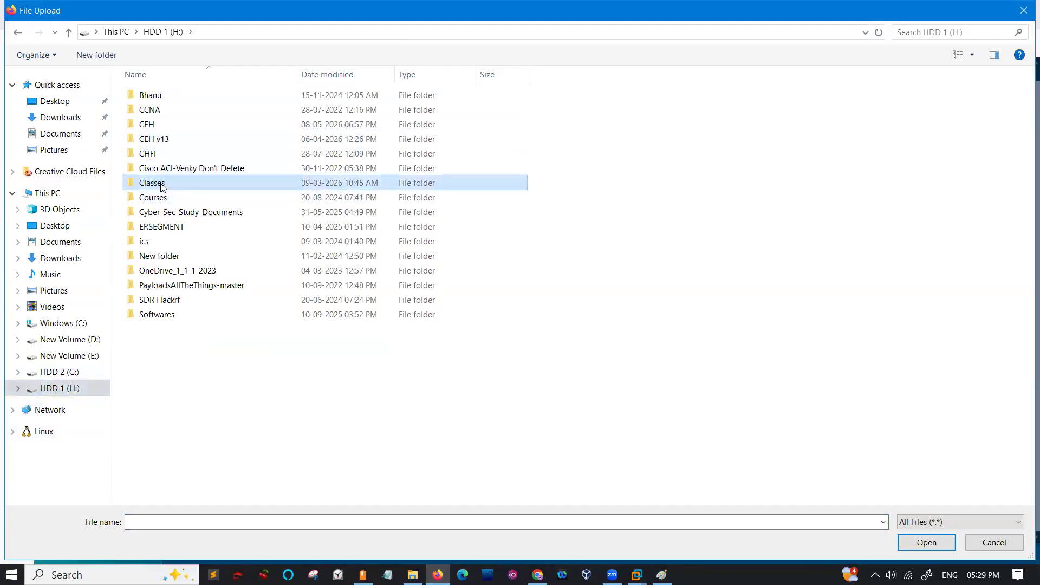
pyautogui.doubleClick(162, 185)
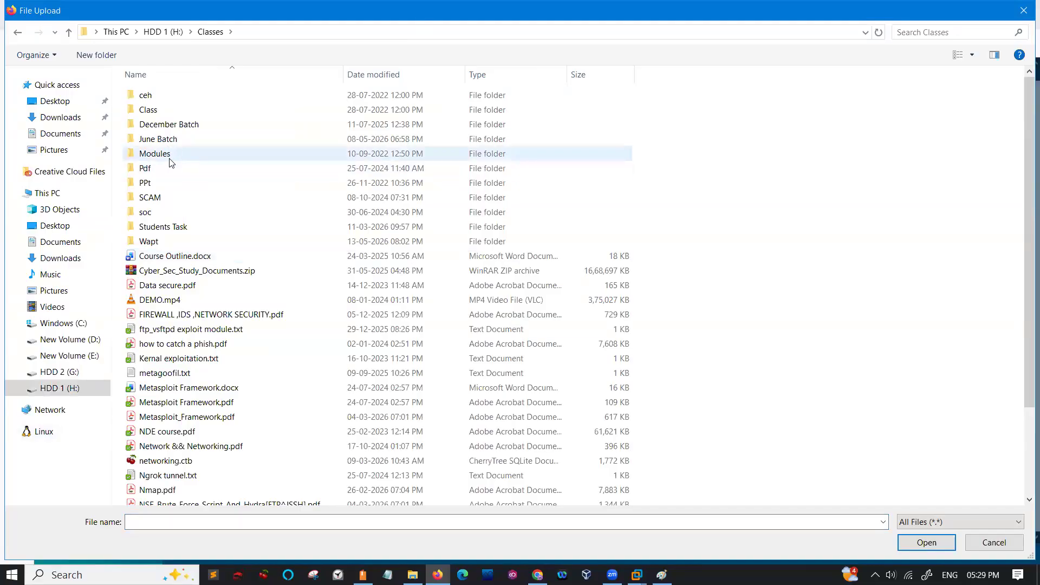
pyautogui.click(169, 159)
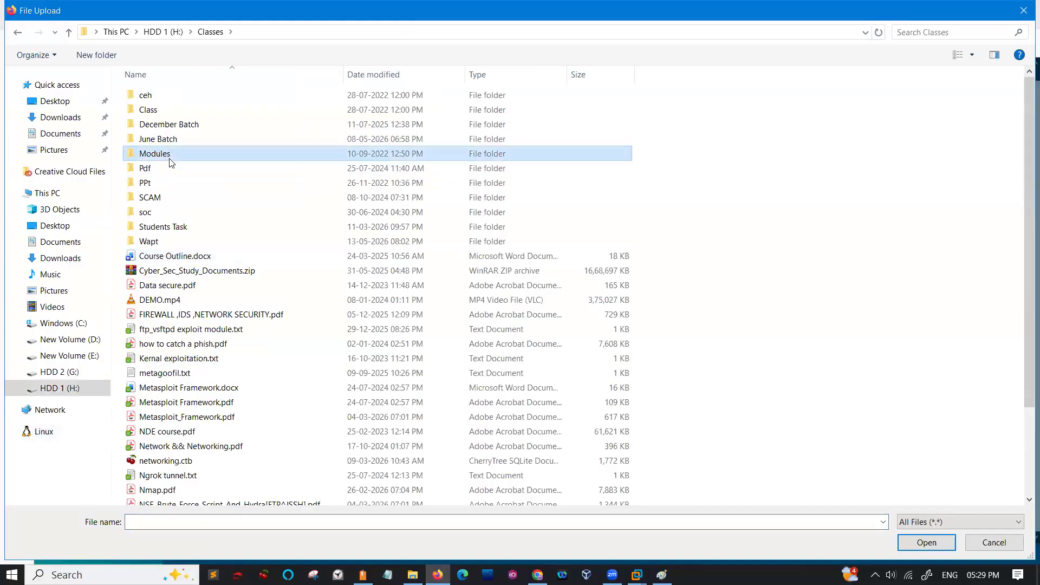
pyautogui.click(168, 142)
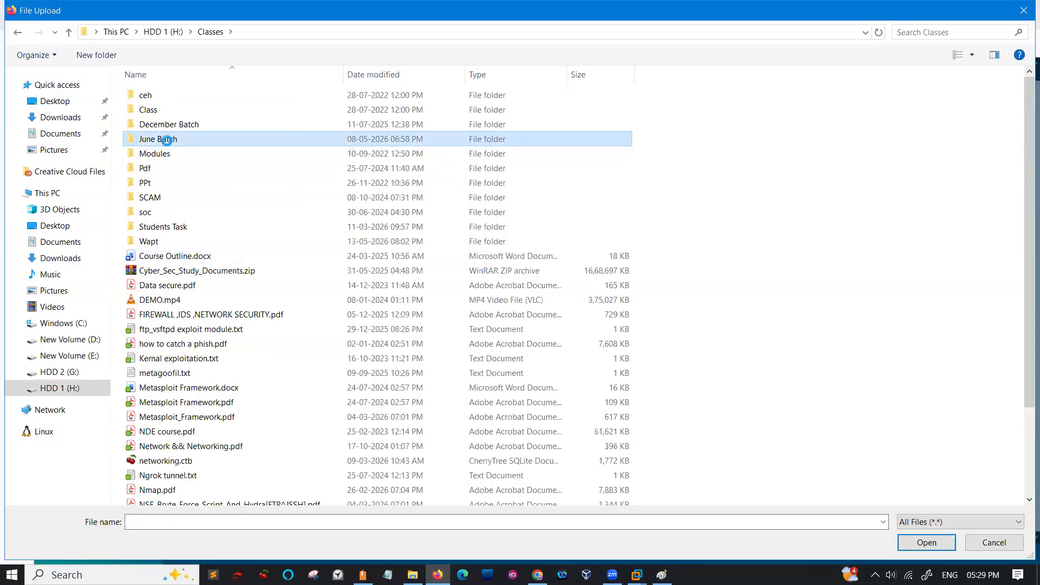
pyautogui.doubleClick(169, 142)
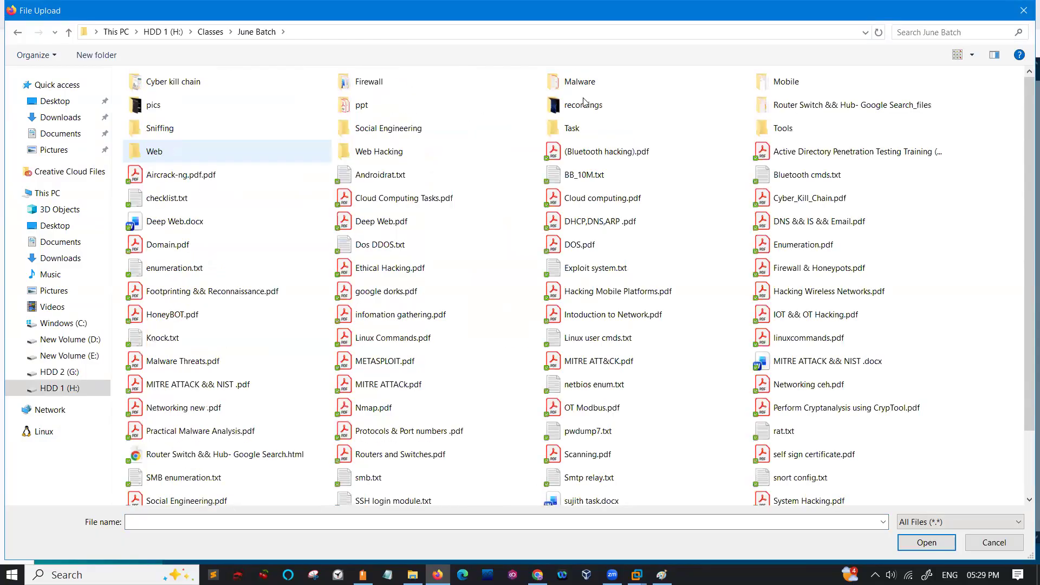
pyautogui.click(596, 86)
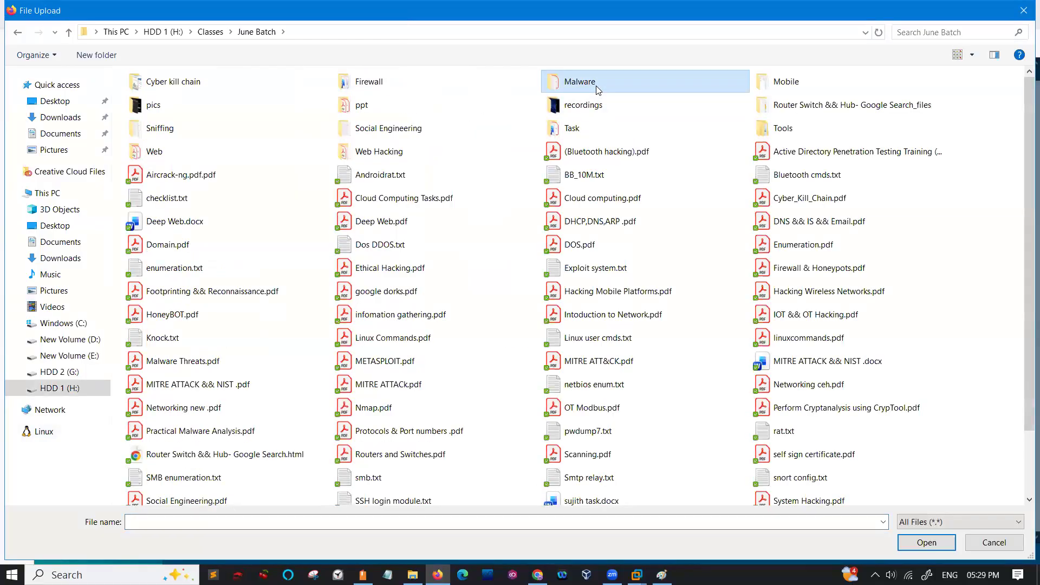
pyautogui.doubleClick(596, 86)
pyautogui.click(150, 274)
pyautogui.doubleClick(151, 274)
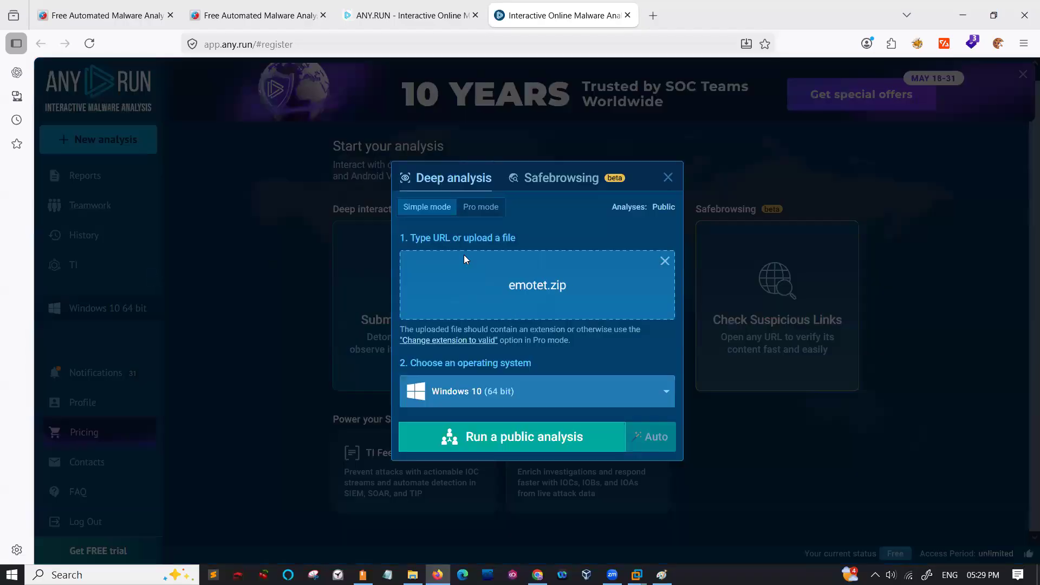
# - In Pro mode, check the available operating systems, then run a public analysis on Windows 10 (64 bit) and accept the public data notice
pyautogui.click(487, 209)
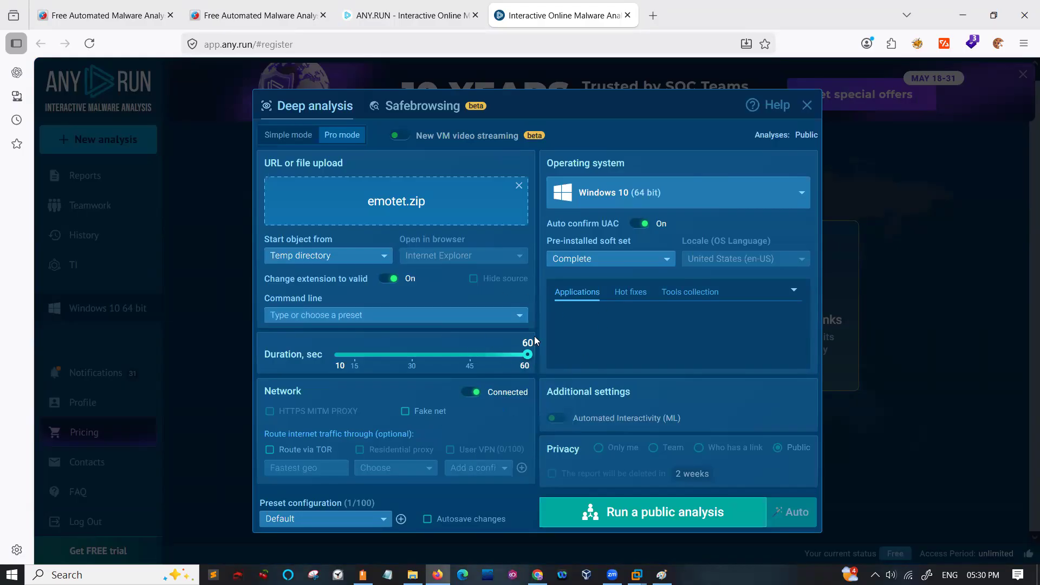
pyautogui.click(597, 196)
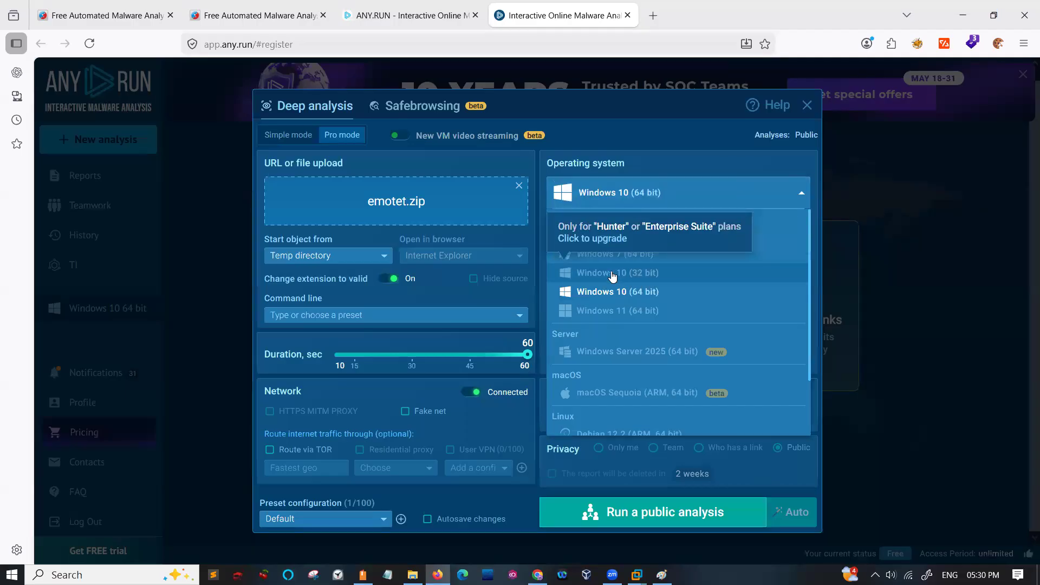
pyautogui.scroll(1, 609, 308)
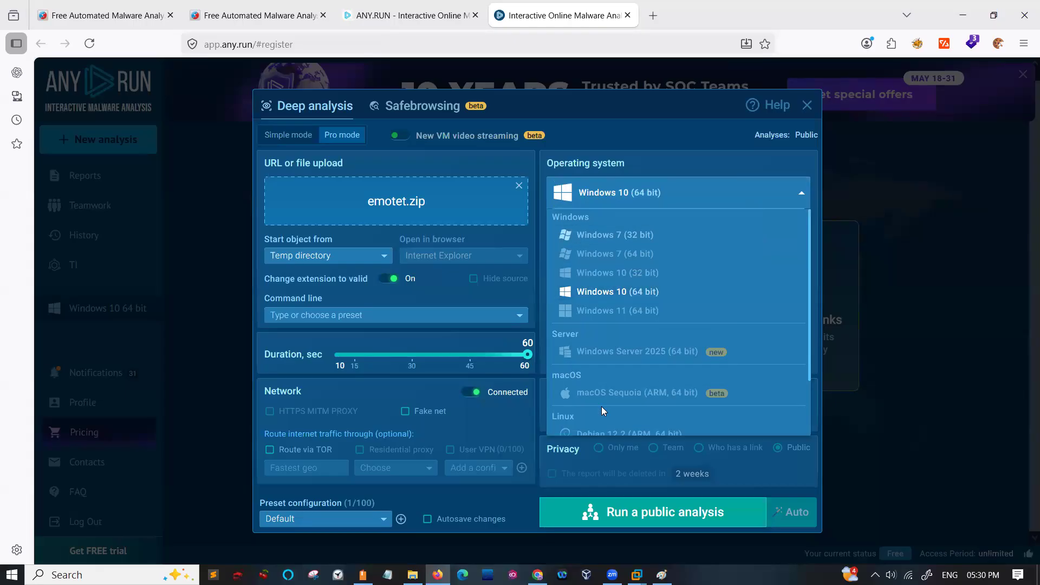
pyautogui.scroll(-2, 601, 406)
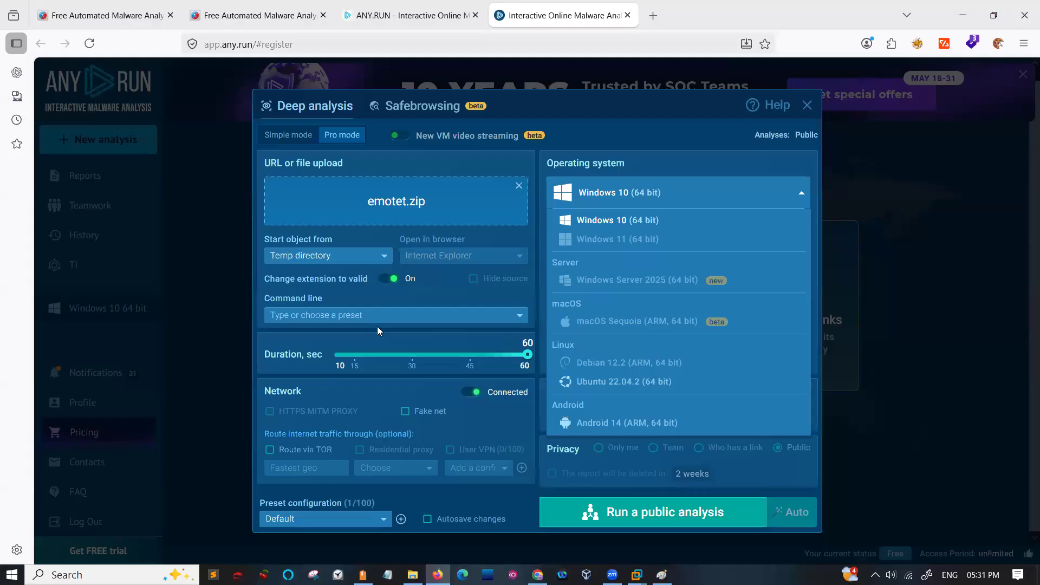
pyautogui.click(620, 516)
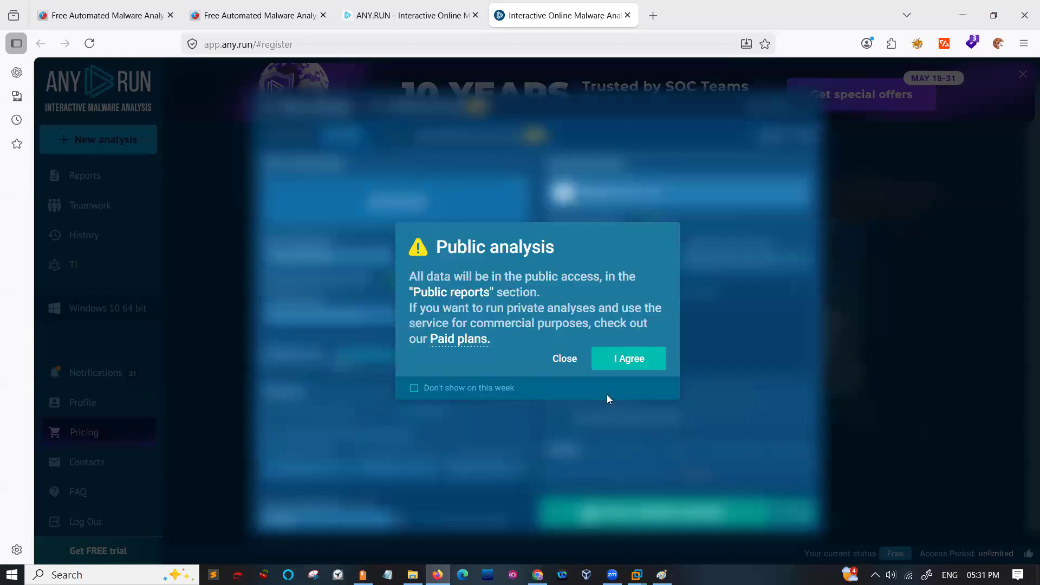
pyautogui.click(619, 361)
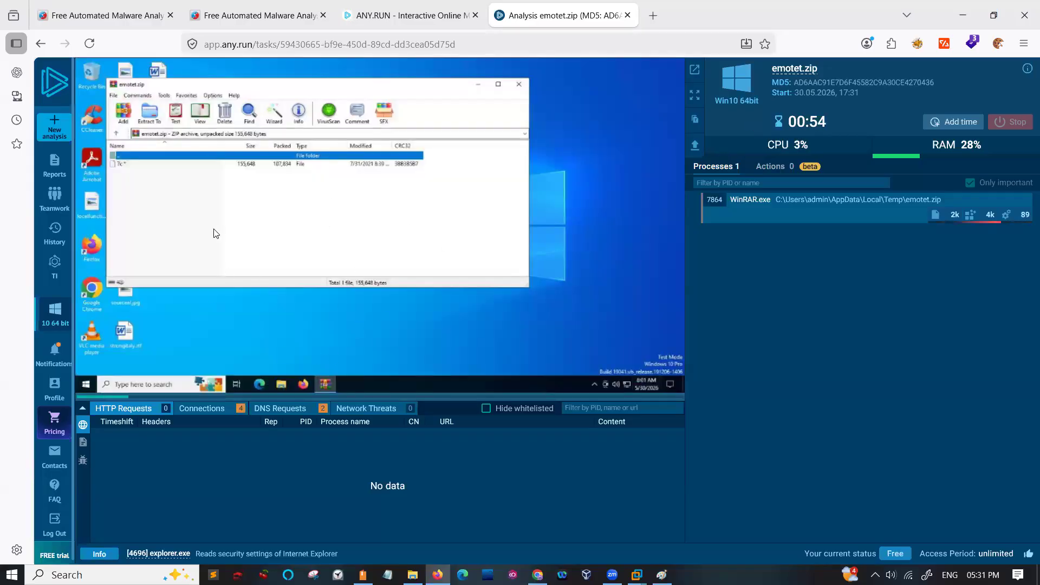
# - Open the file 7c inside emotet.zip on the virtual machine, entering the archive password
pyautogui.click(176, 164)
pyautogui.doubleClick(177, 164)
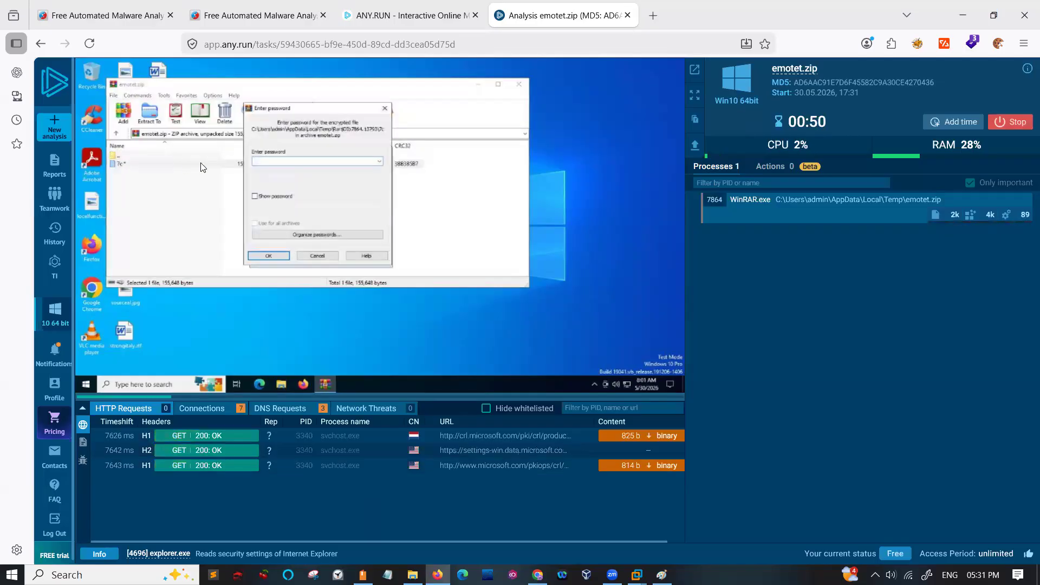
pyautogui.write('infected')
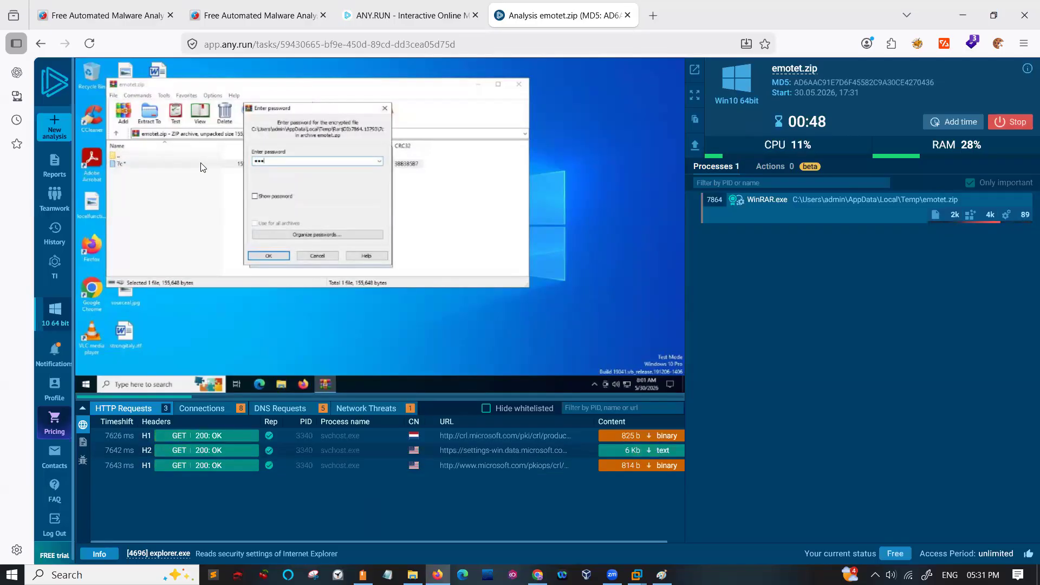
pyautogui.press('Return')
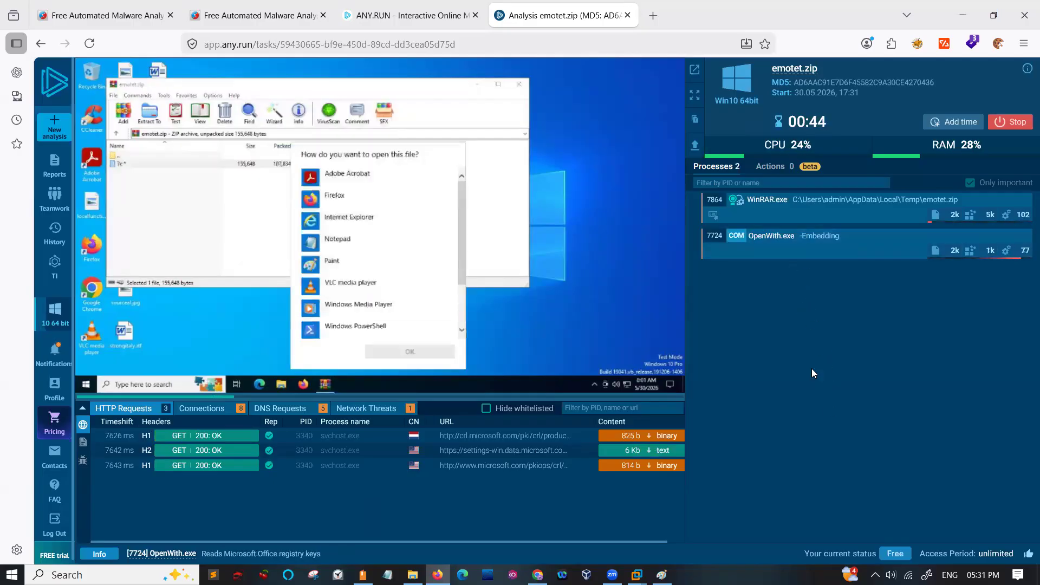
# - Open the 7c file with Adobe Acrobat on the virtual machine and dismiss the message in Acrobat Reader
pyautogui.click(355, 174)
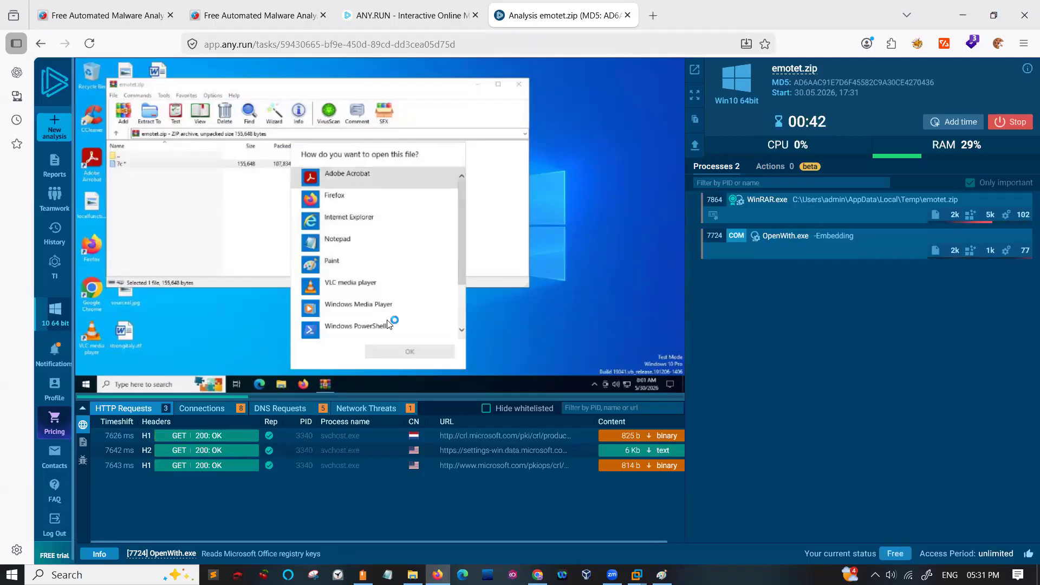
pyautogui.click(394, 356)
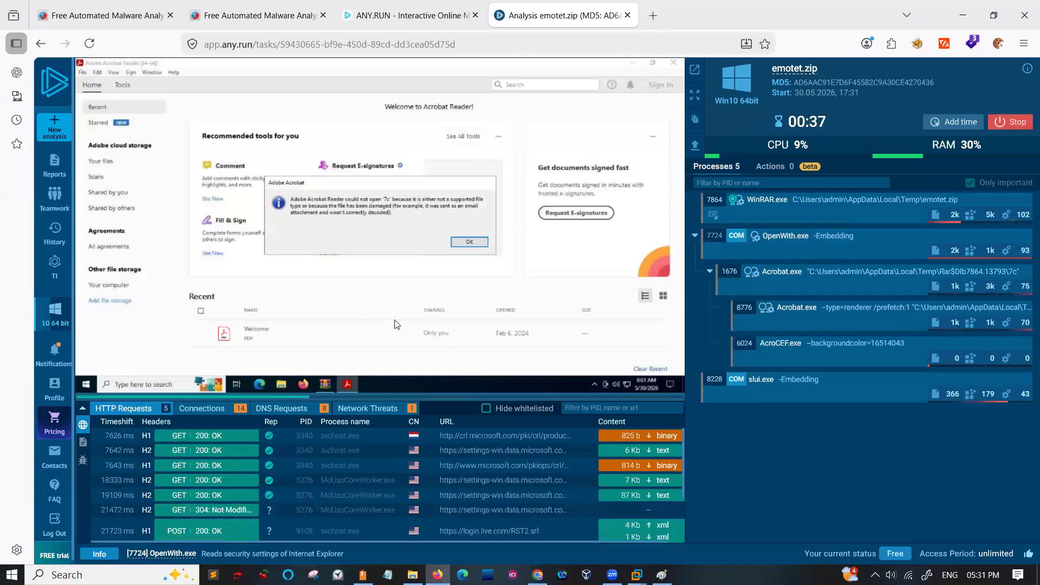
pyautogui.click(483, 243)
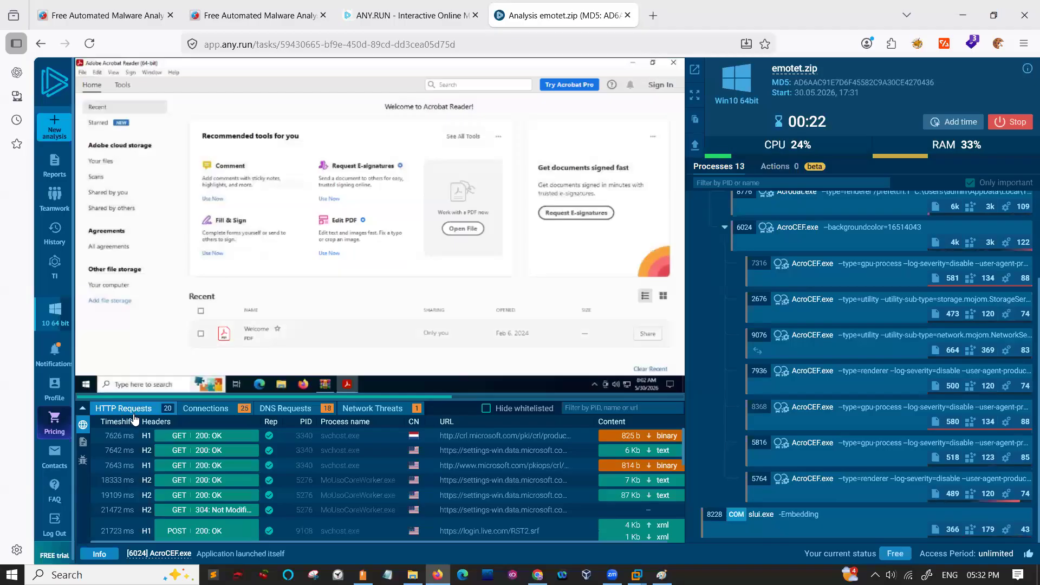
# - Review the connections, DNS requests and network threats recorded for the running emotet.zip analysis
pyautogui.click(205, 409)
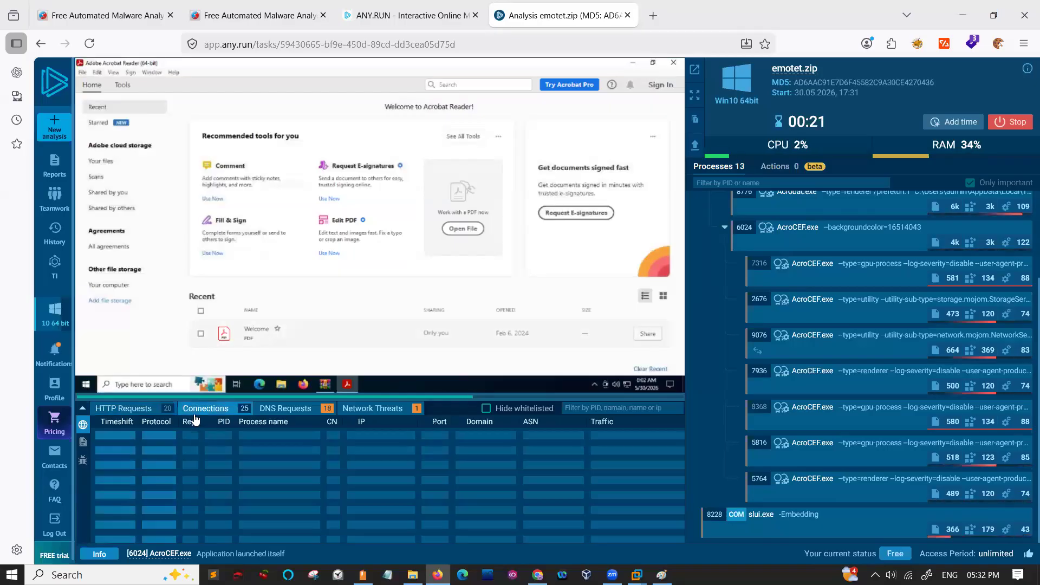
pyautogui.click(278, 411)
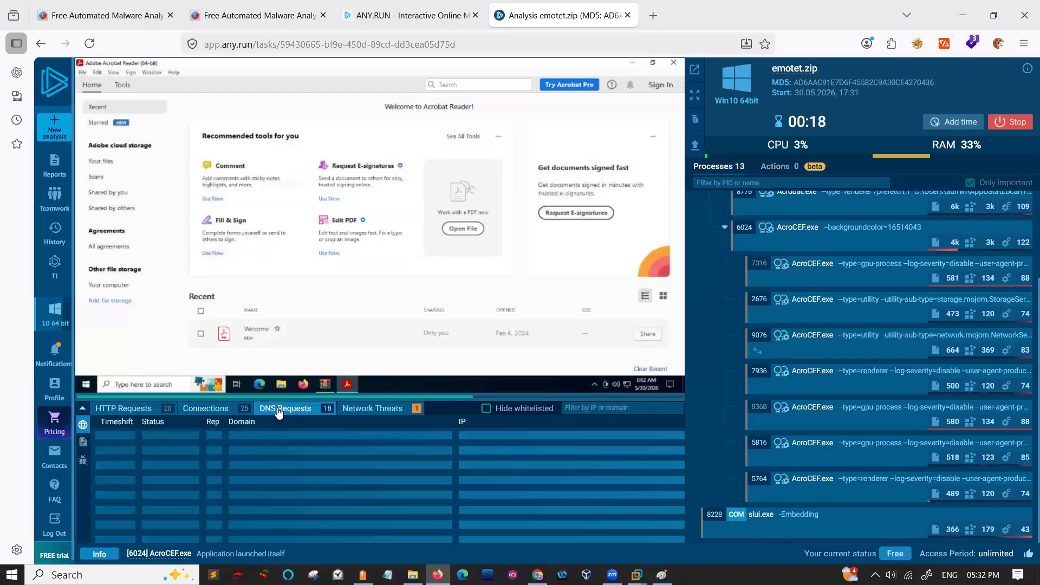
pyautogui.click(372, 410)
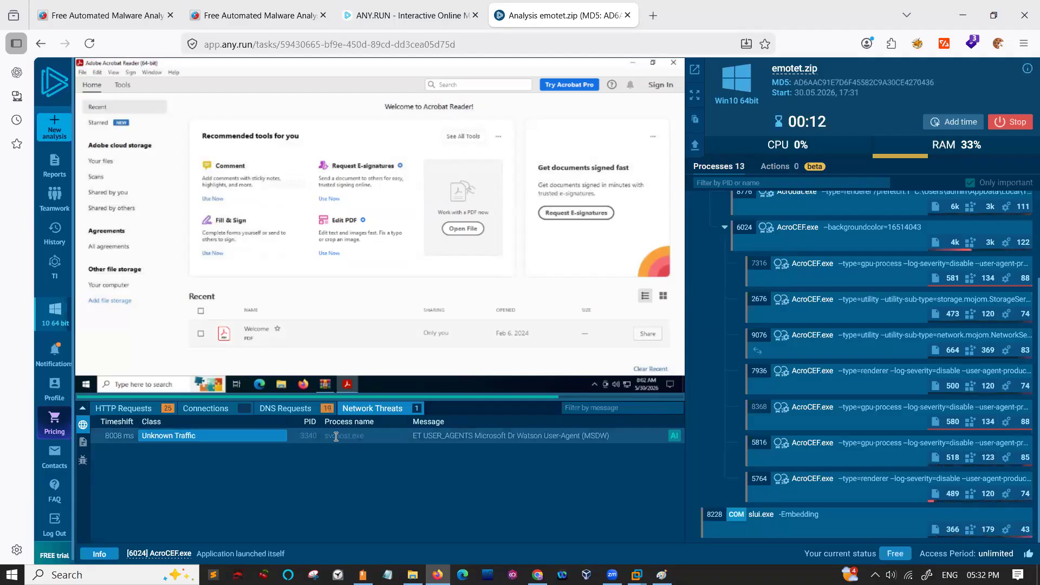
# - Examine the details, stream data and AI summary of the Microsoft Dr Watson User-Agent threat, closing the summary when finished
pyautogui.click(446, 438)
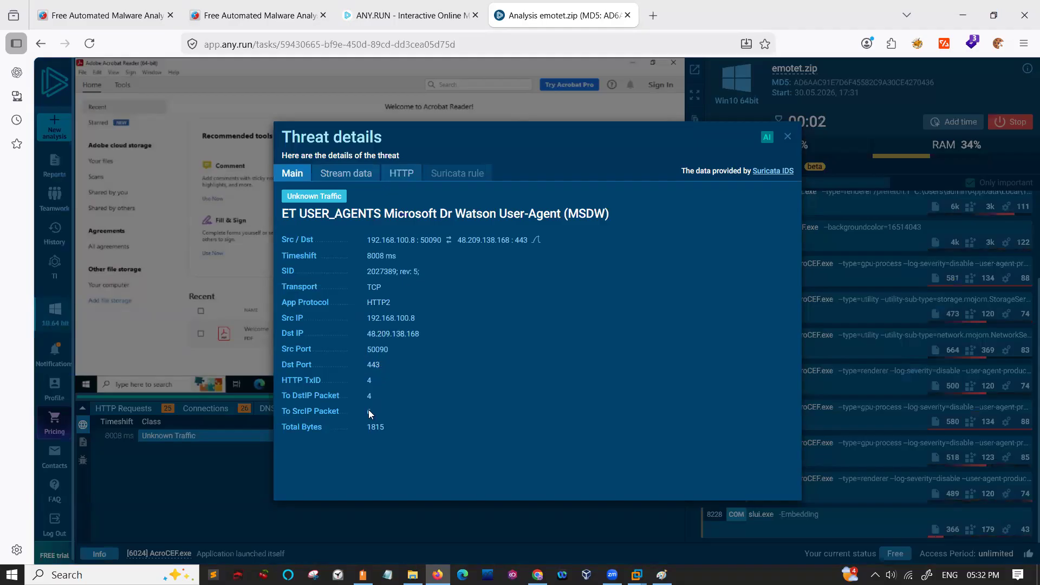
pyautogui.click(365, 173)
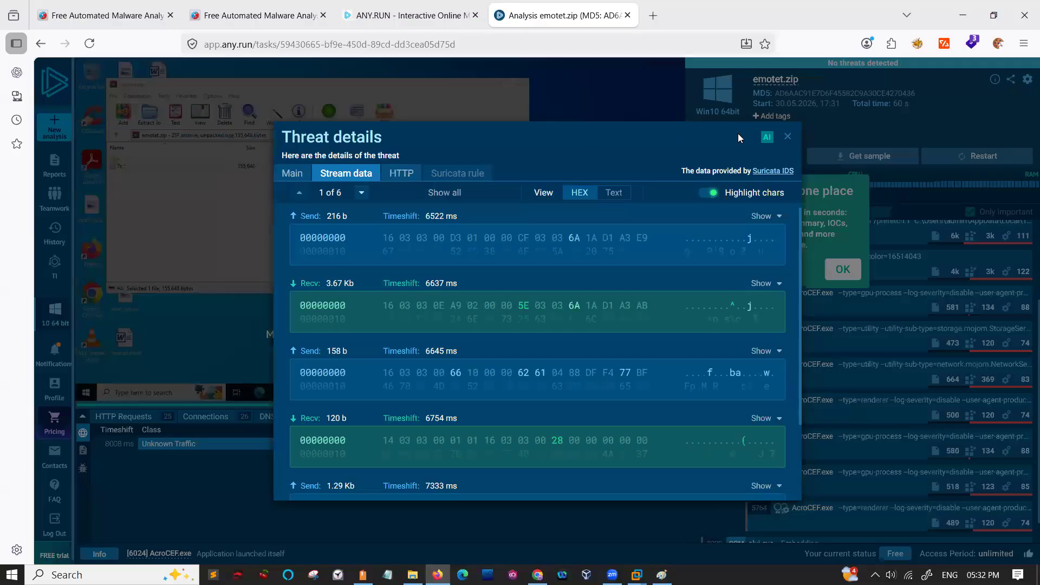
pyautogui.click(766, 140)
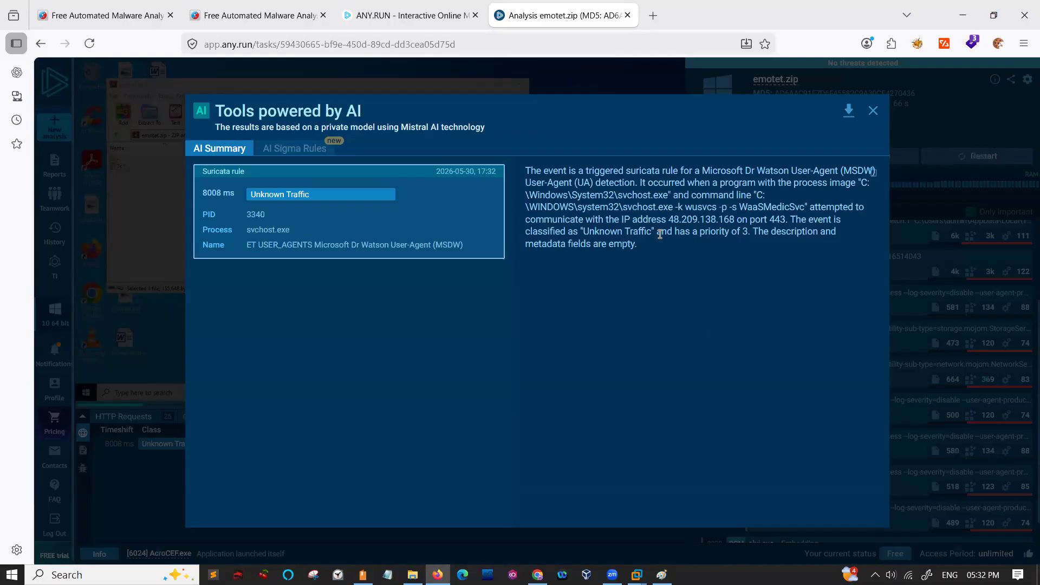
pyautogui.click(874, 110)
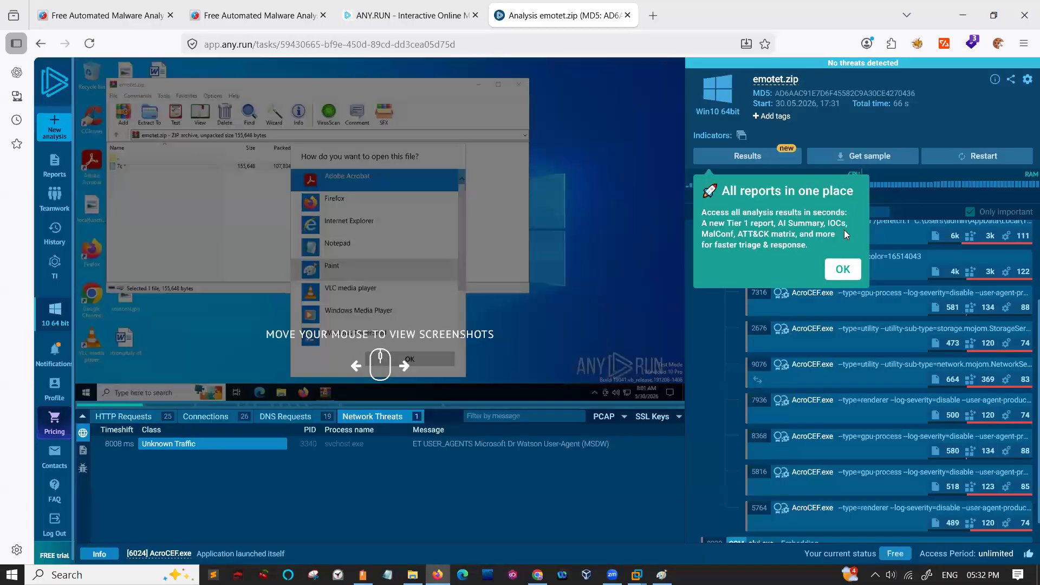
# - Dismiss the reports notice, examine the advanced details and command line of the WinRAR.exe process, and return to the analysis overview
pyautogui.click(841, 269)
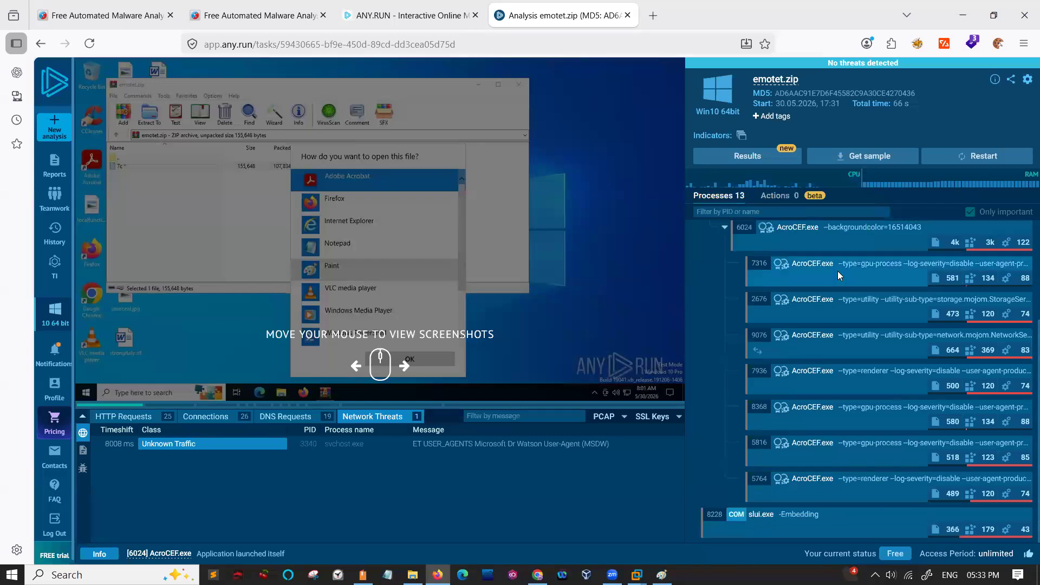
pyautogui.scroll(3, 838, 275)
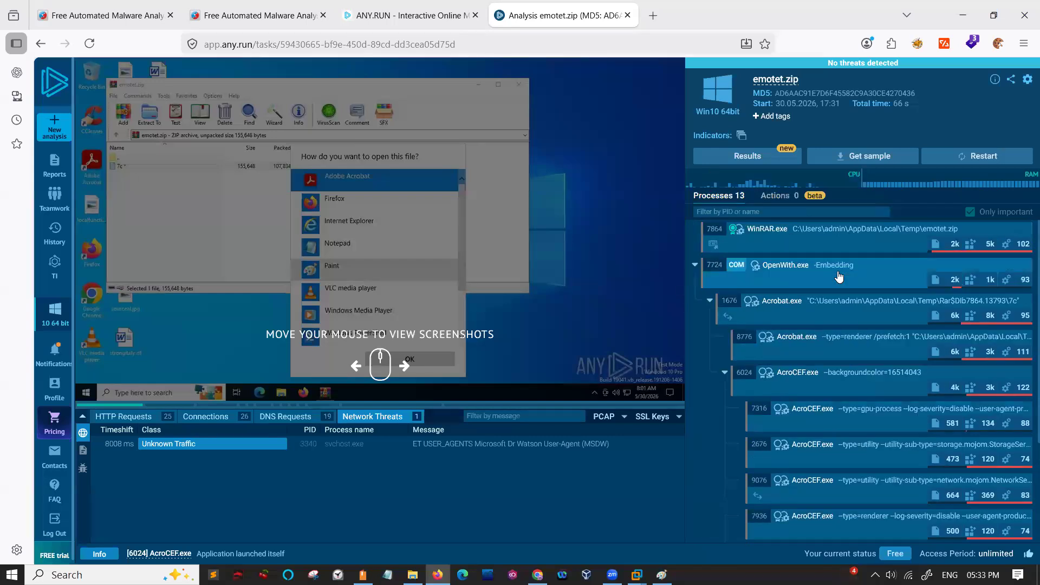
pyautogui.click(804, 233)
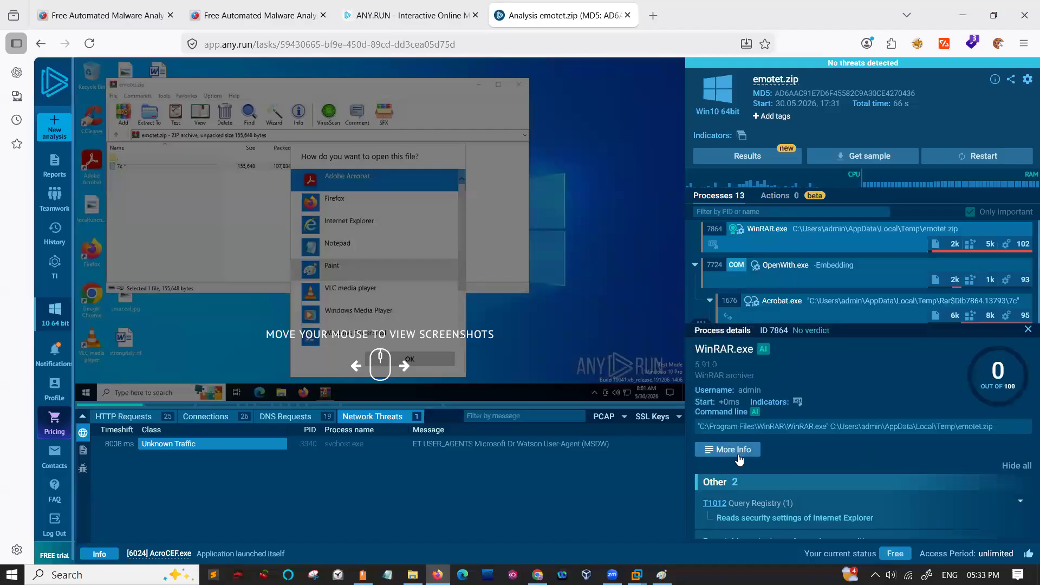
pyautogui.click(739, 454)
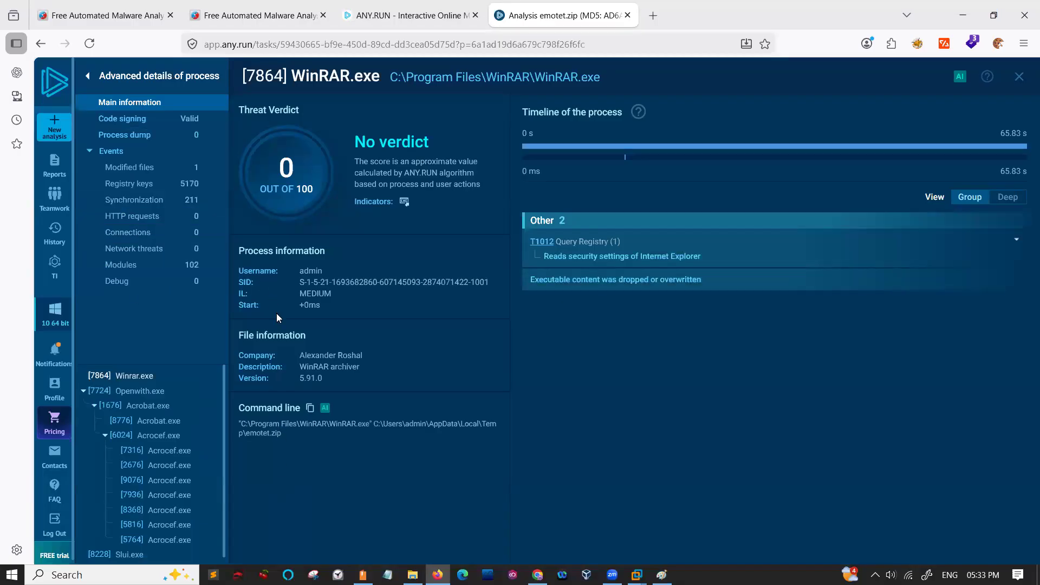
pyautogui.moveTo(251, 422); pyautogui.dragTo(314, 450)
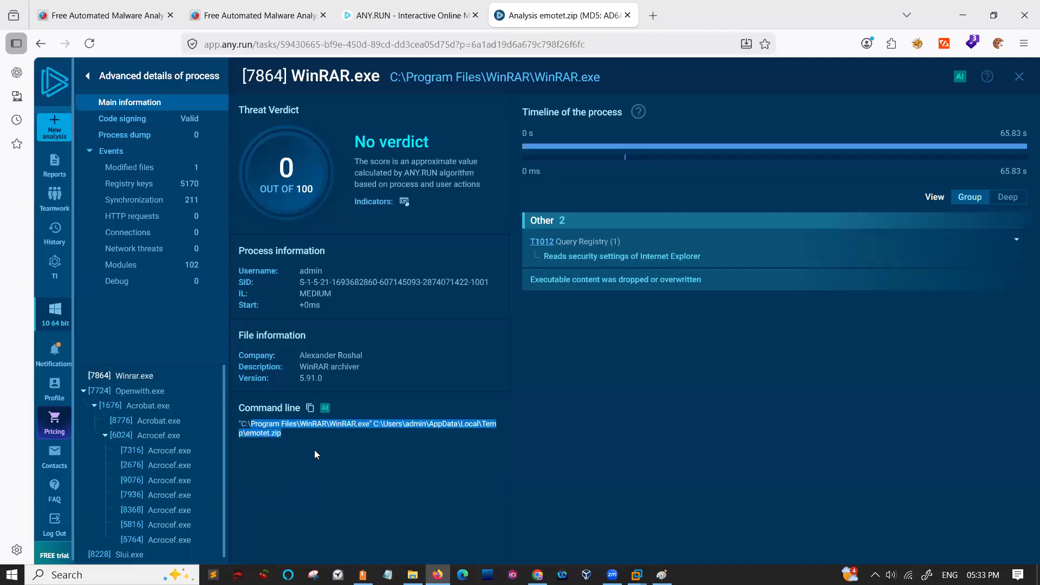
pyautogui.click(86, 80)
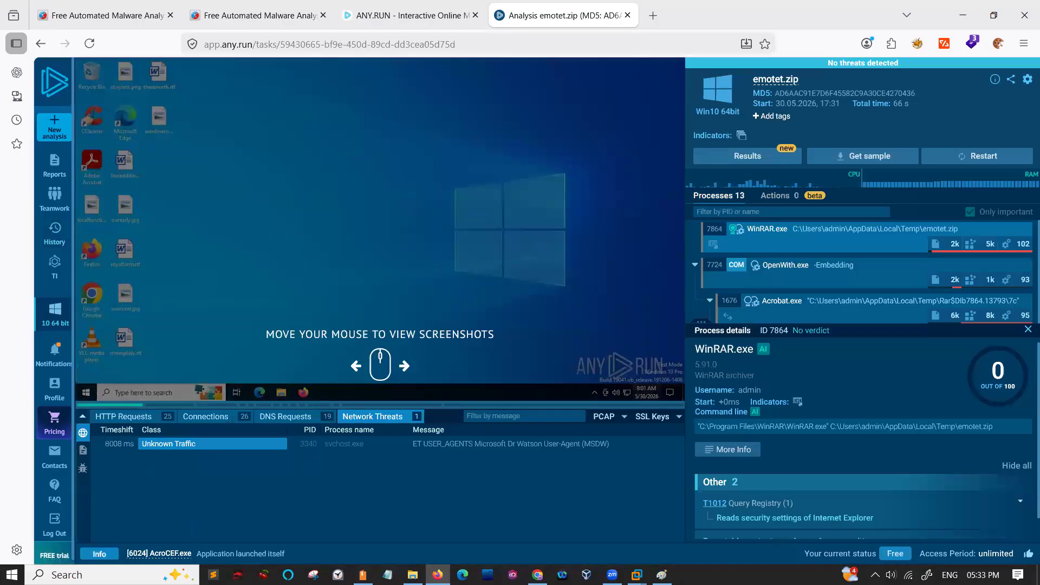
# - Load the existing analysis at app.any.run/tasks/298d69d4-cccf-4976-85b0-8afe1e846a87/ in place of the emotet.zip report
pyautogui.hotkey('alt', 'Tab')
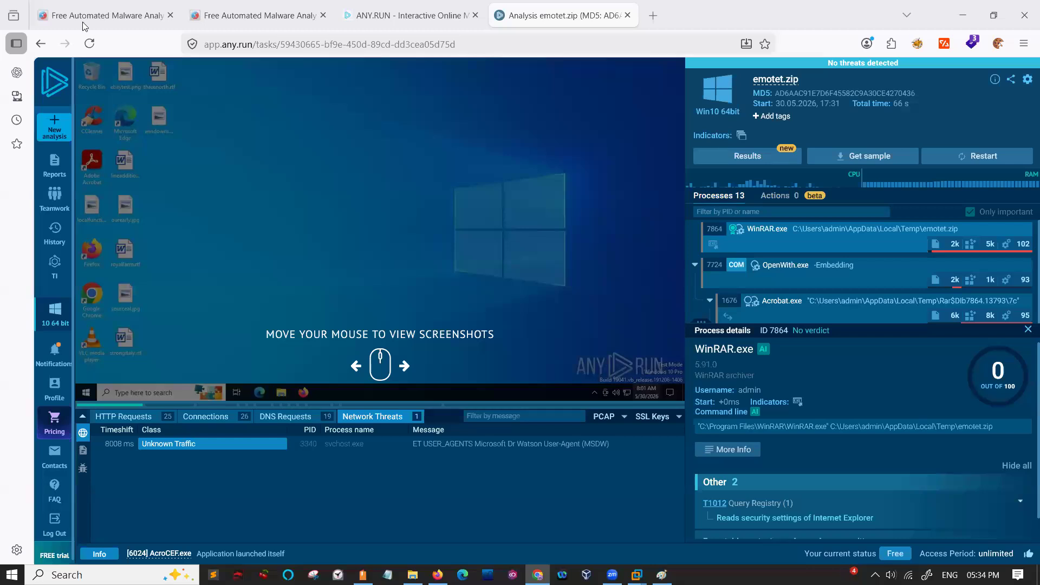
pyautogui.click(465, 45)
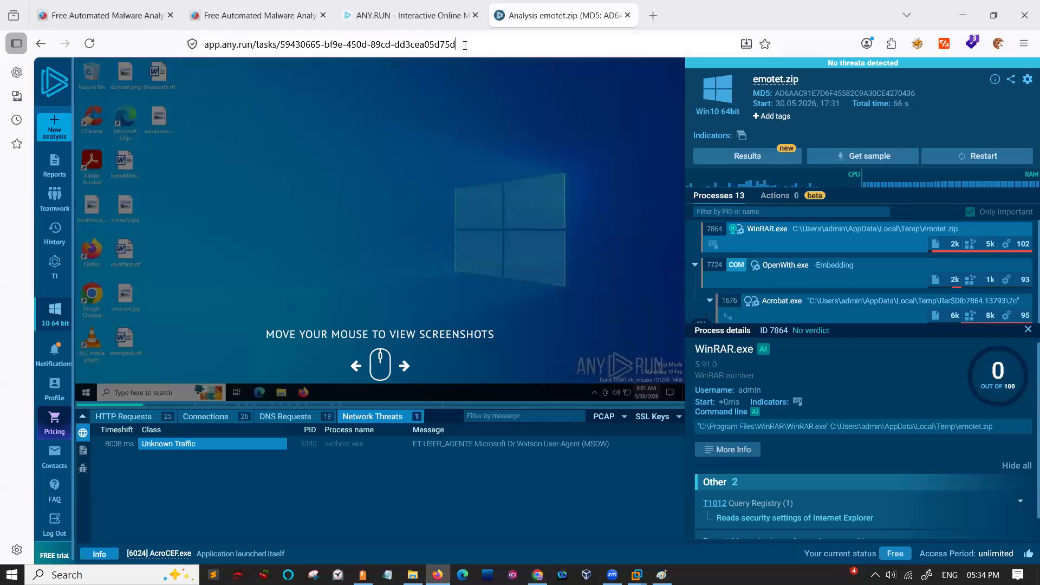
pyautogui.write('https://app.any.run/tasks/298d69d4-cccf-4976-85b0-8afe1e846a87/')
pyautogui.press('Return')
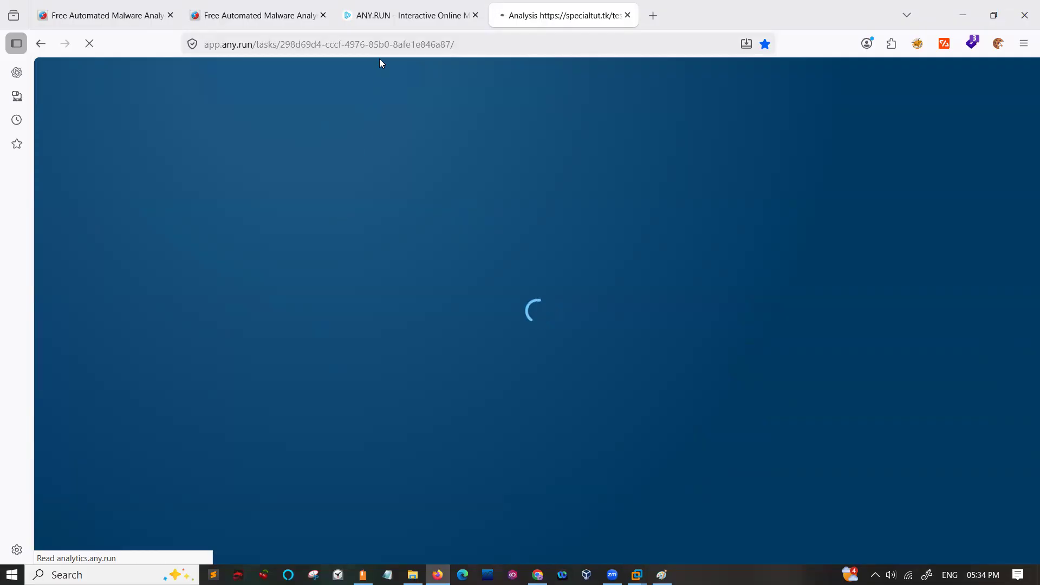
# - Open the ANY.RUN sandbox from its home page, check whether the other analysis has loaded, and close the home page
pyautogui.click(382, 24)
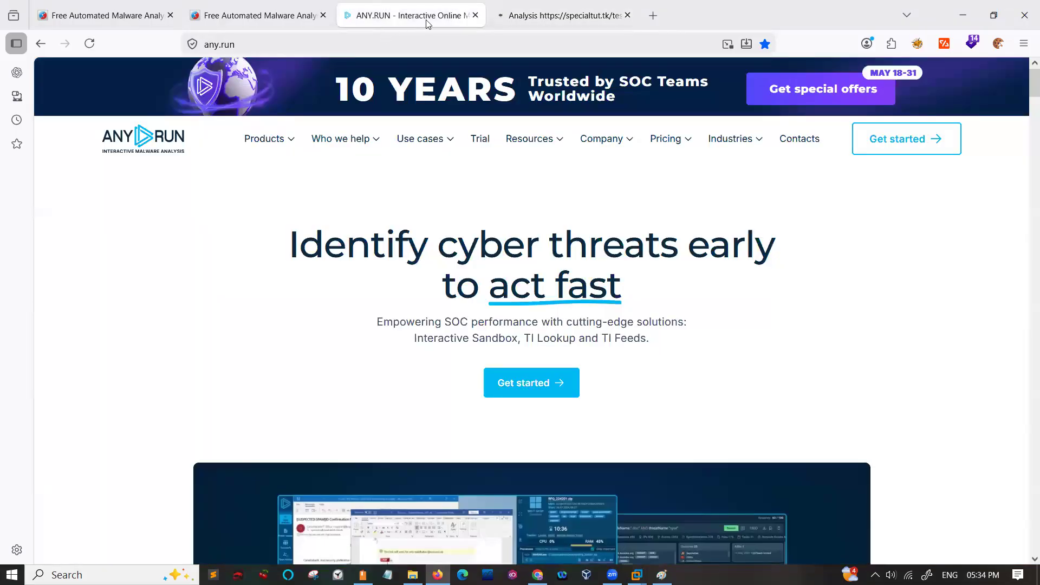
pyautogui.click(486, 383)
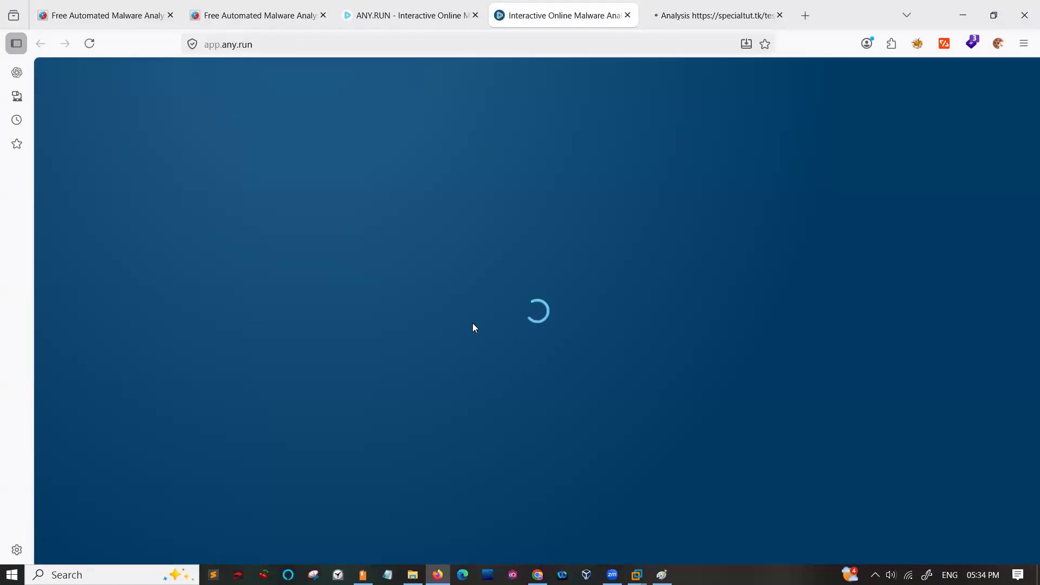
pyautogui.click(725, 21)
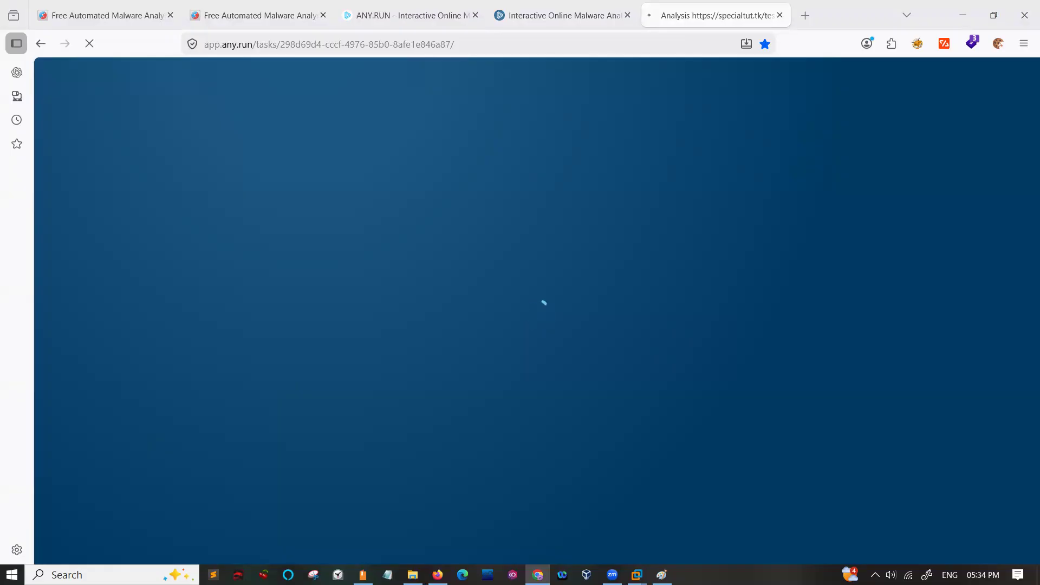
pyautogui.click(378, 20)
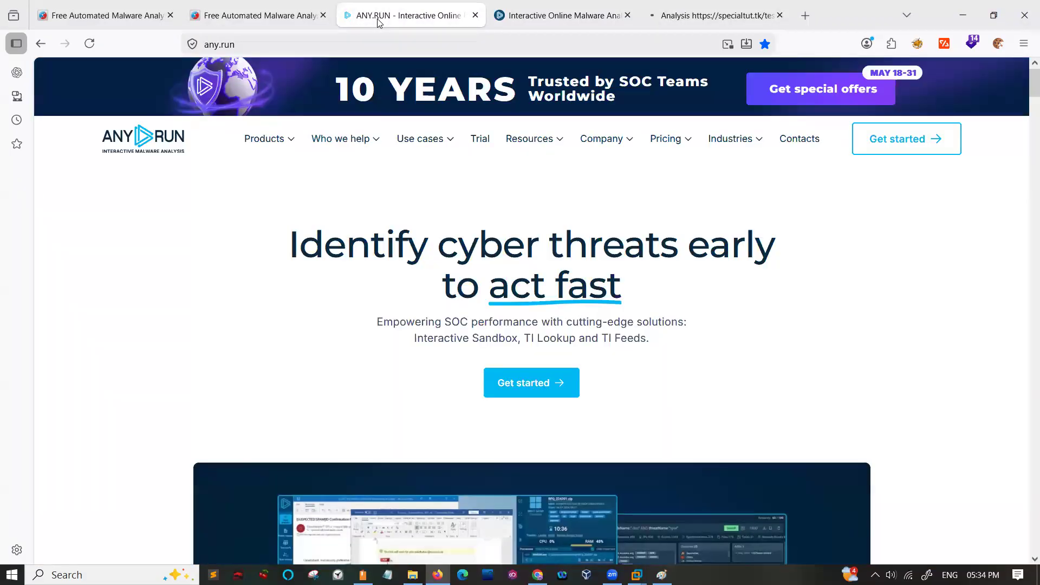
pyautogui.click(475, 16)
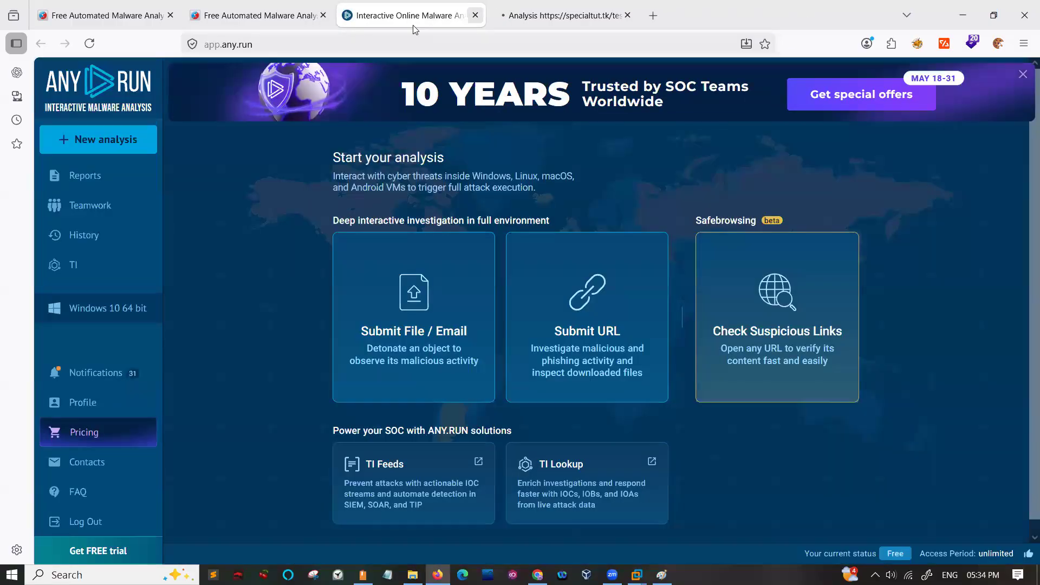
pyautogui.click(601, 339)
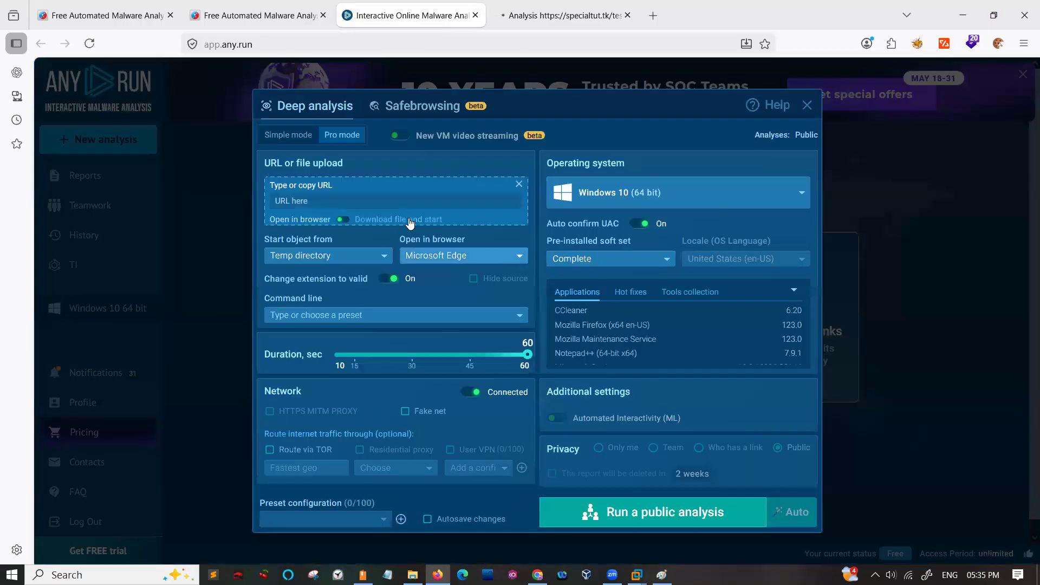
pyautogui.click(412, 107)
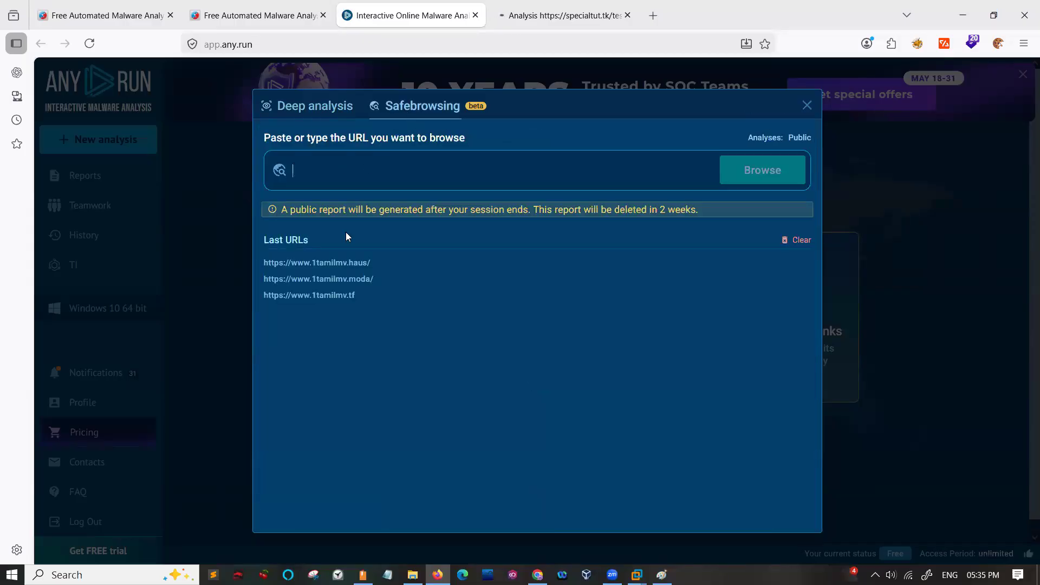
pyautogui.click(332, 265)
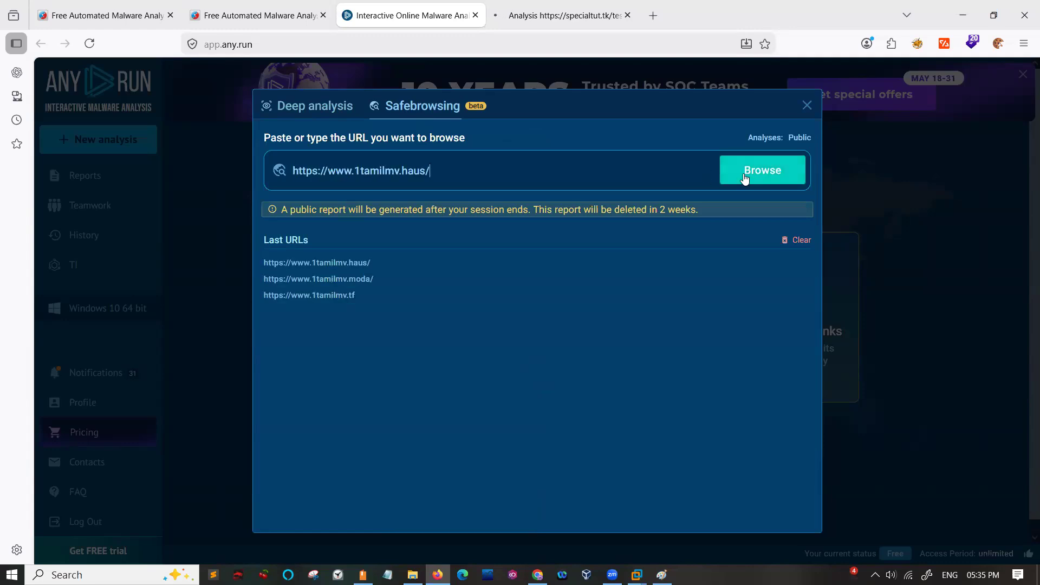
pyautogui.click(743, 172)
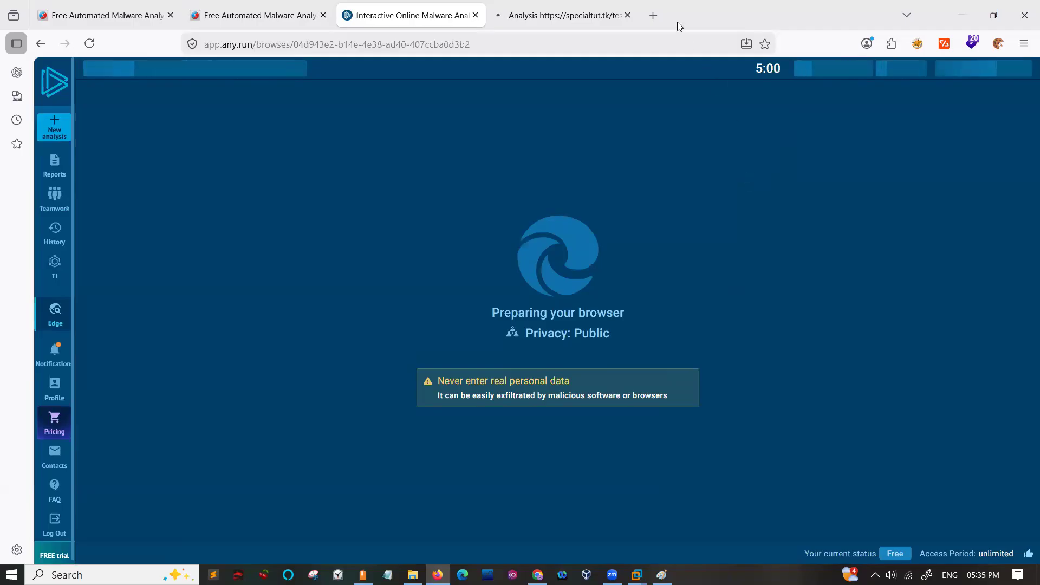
# - Open getlabsdone.com and the getintopc.com all-software-categories page in separate new tabs, and select the latter's address
pyautogui.click(661, 22)
pyautogui.write('getlabsdone.com/')
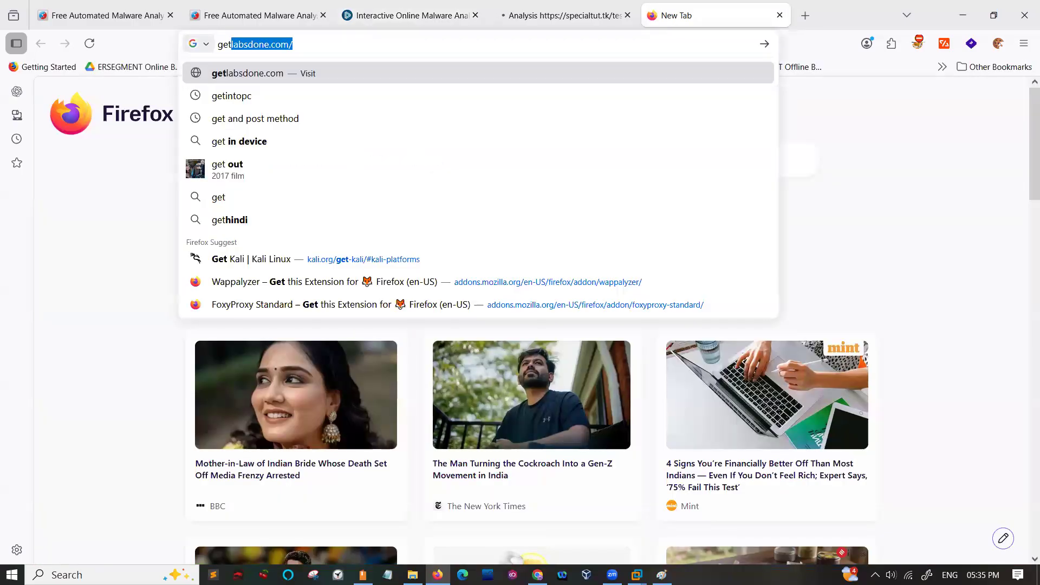
pyautogui.press('Return')
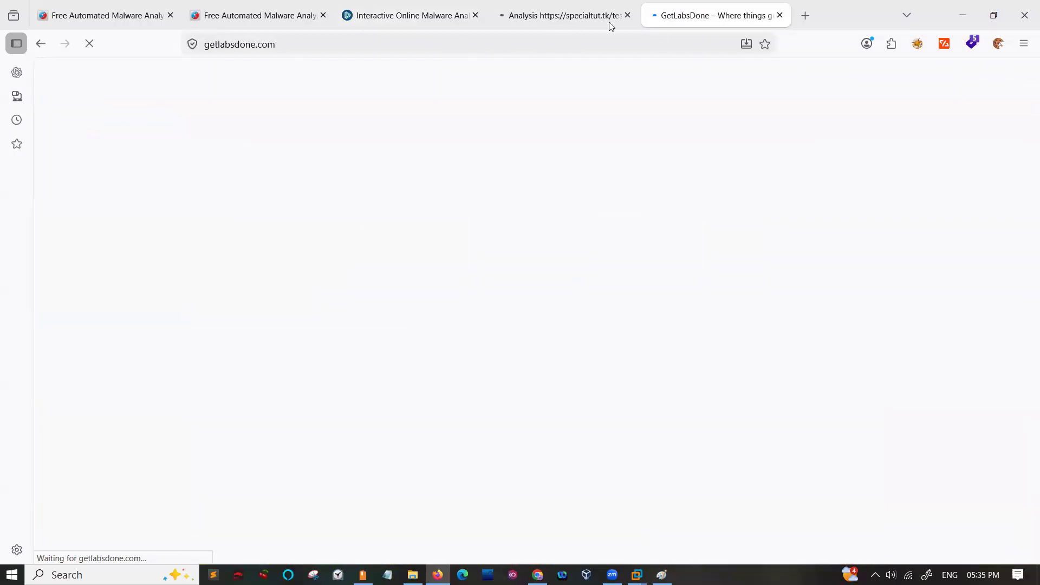
pyautogui.hotkey('ctrl', 't')
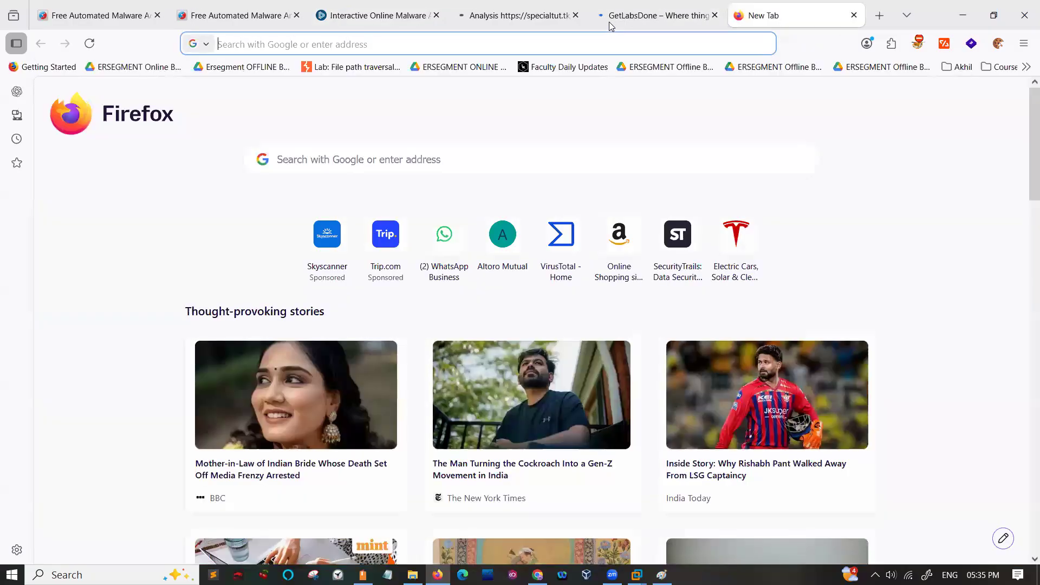
pyautogui.write('getin')
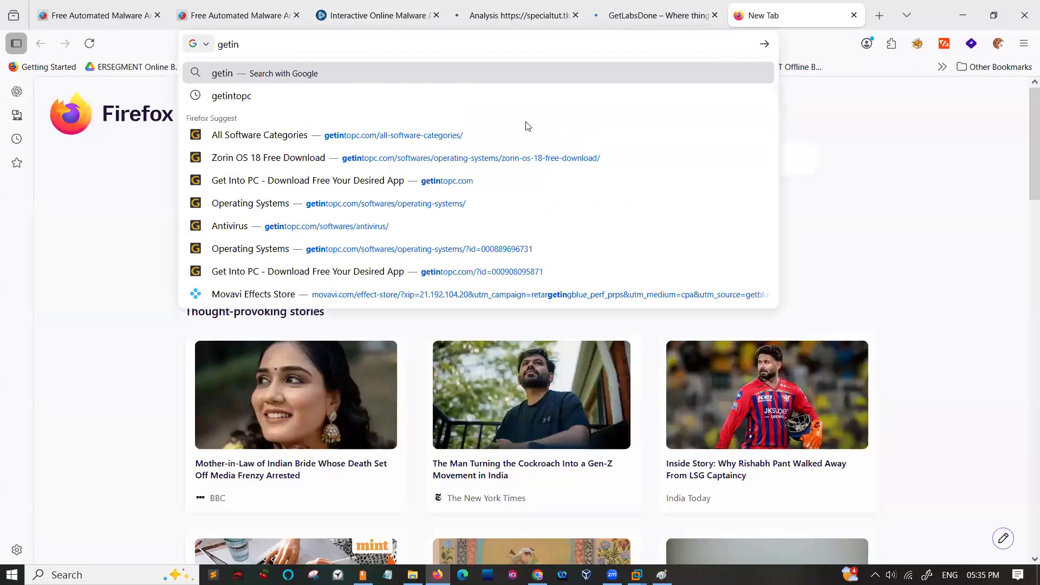
pyautogui.click(475, 136)
pyautogui.click(363, 45)
pyautogui.hotkey('ctrl', 'c')
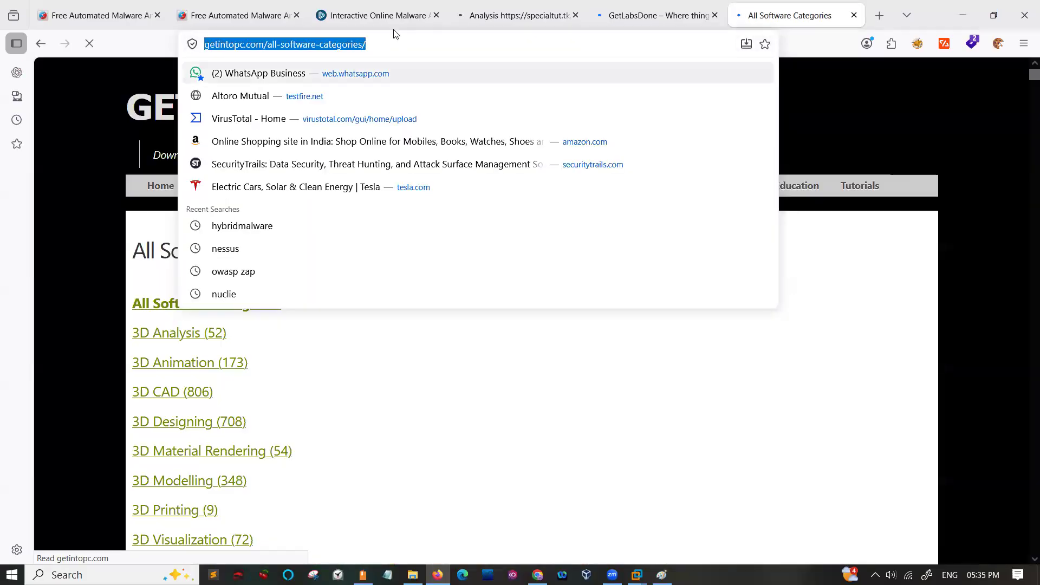
# - Return to the Safebrowsing session, look through the 1TamilMV release list, and open the Demon Hunters (2025) topic
pyautogui.click(392, 24)
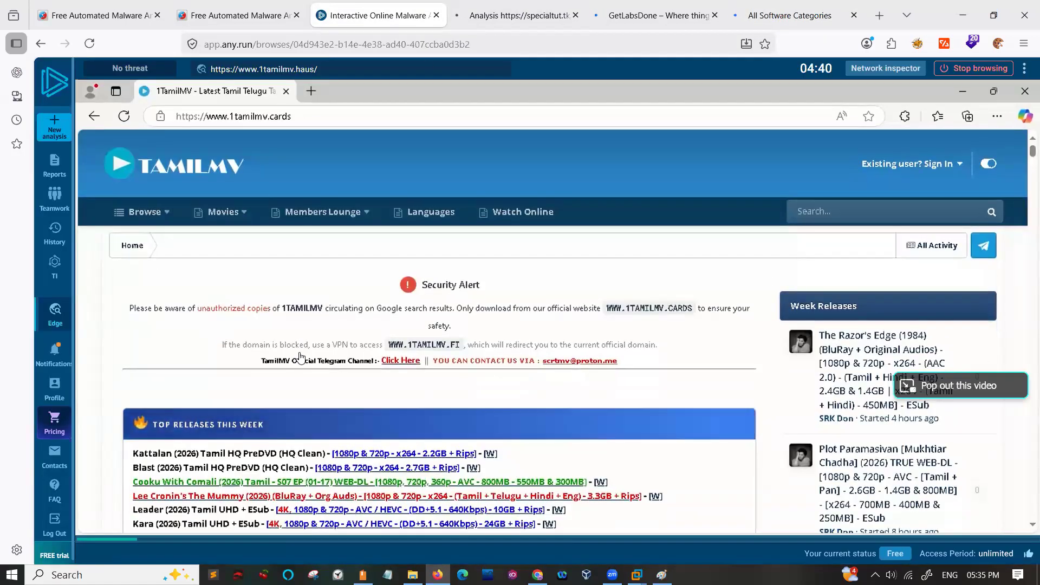
pyautogui.scroll(-8, 301, 358)
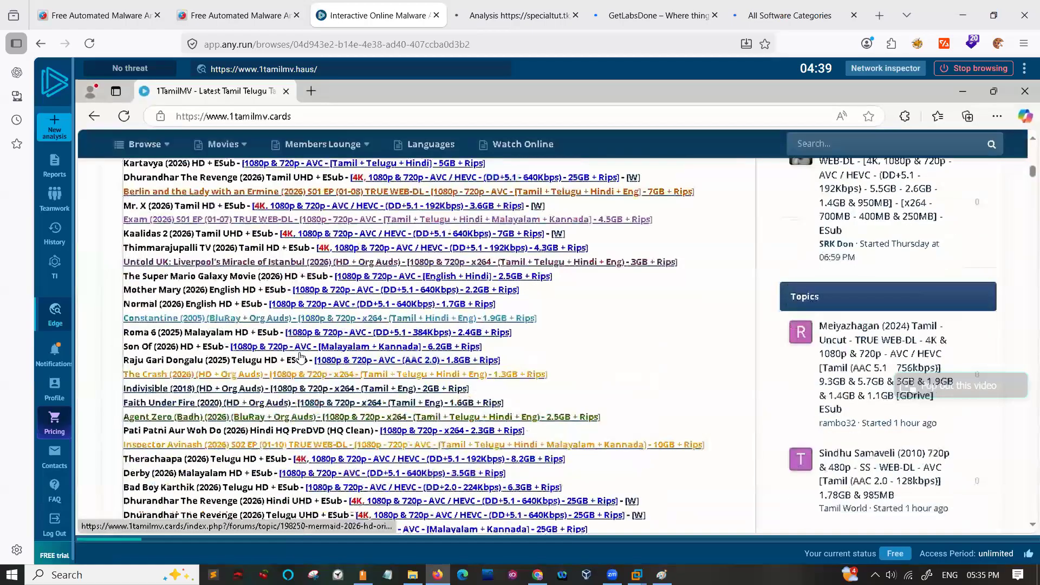
pyautogui.scroll(-8, 301, 356)
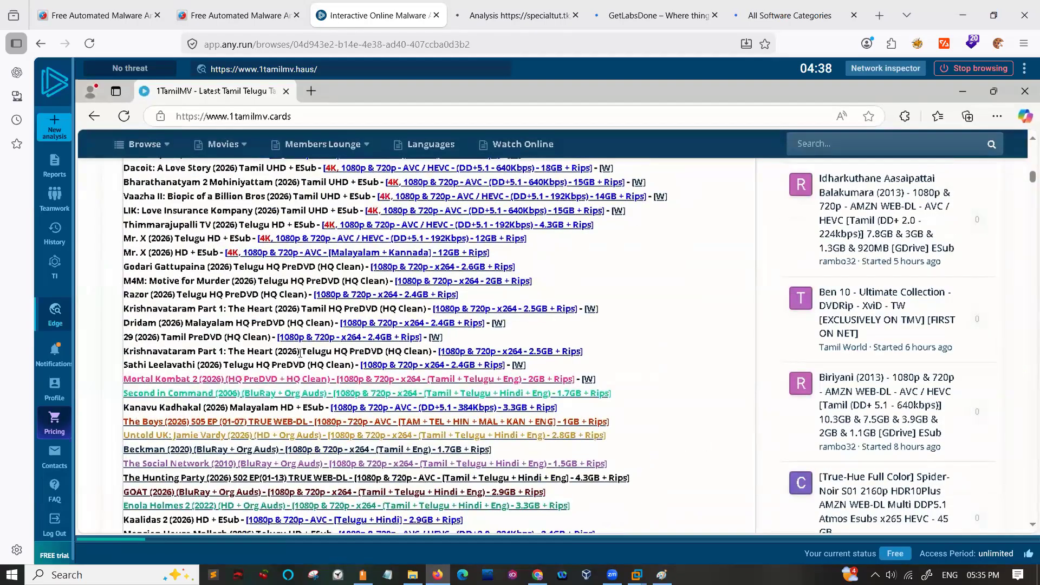
pyautogui.scroll(15, 301, 353)
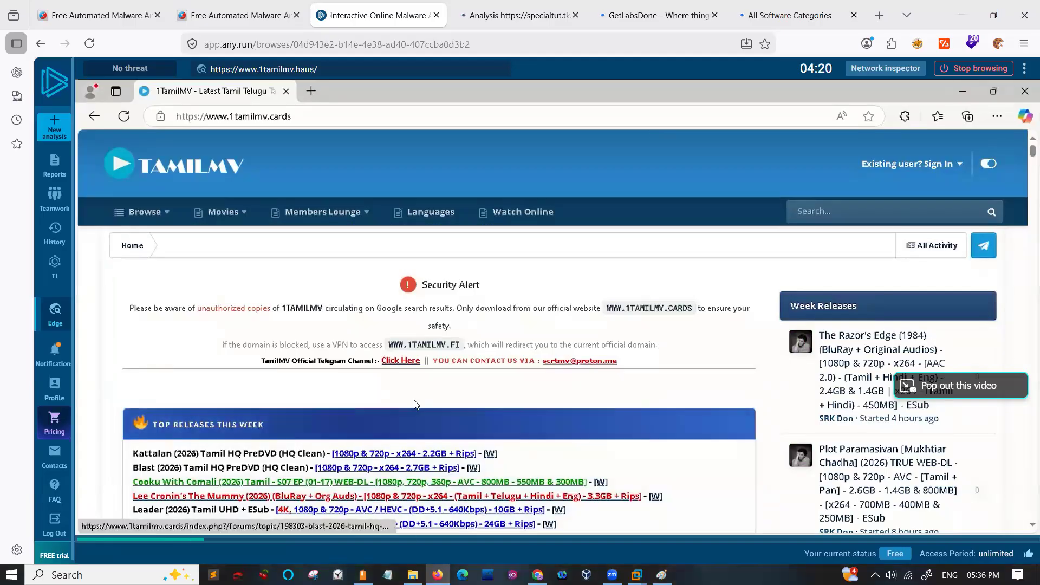
pyautogui.scroll(-10, 616, 209)
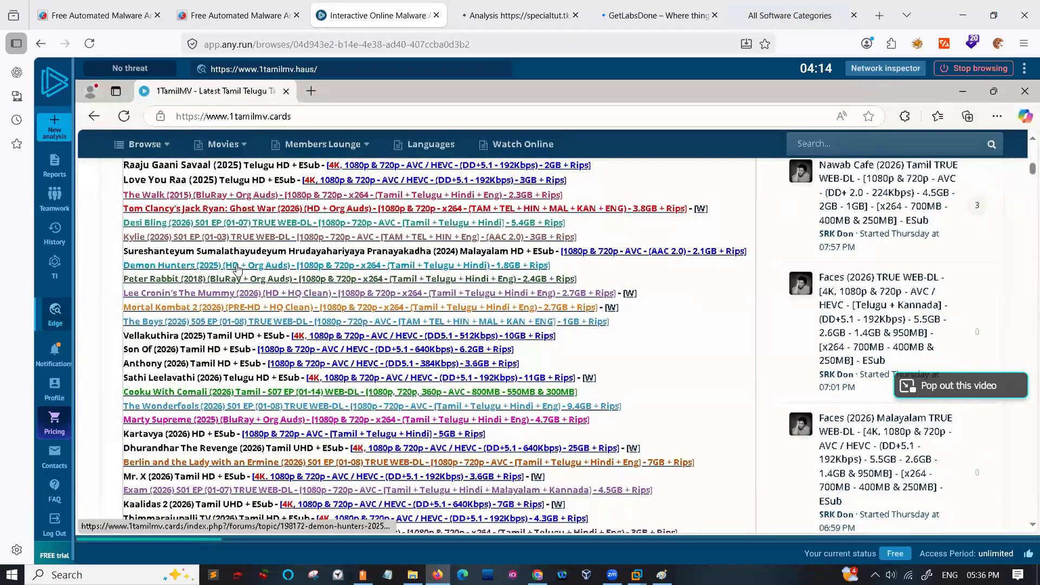
pyautogui.click(238, 270)
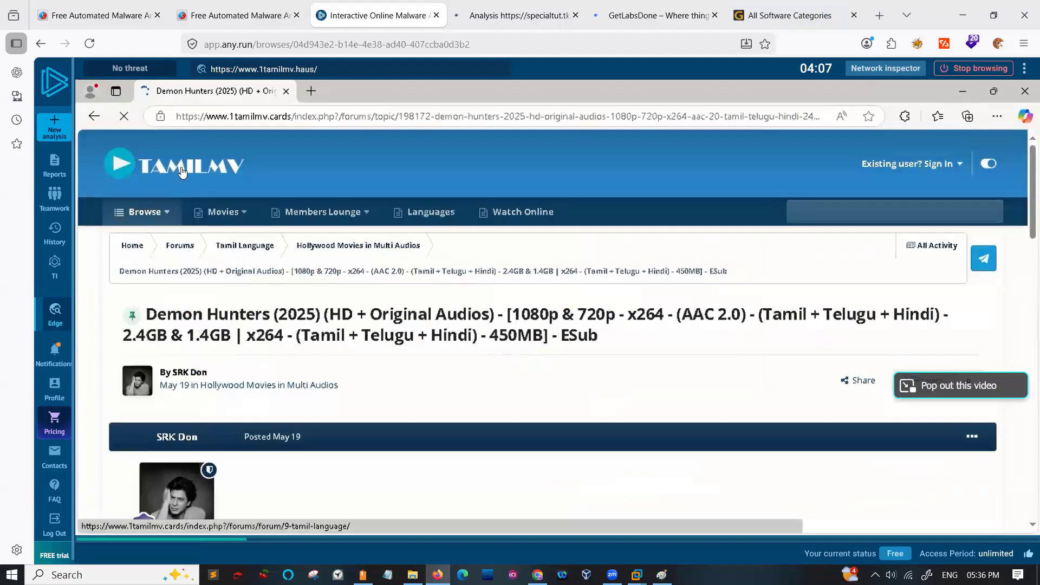
# - Inspect the Safebrowsing session's connections, network threats, DNS requests and HTTP requests in the network inspector, and stop browsing
pyautogui.click(866, 73)
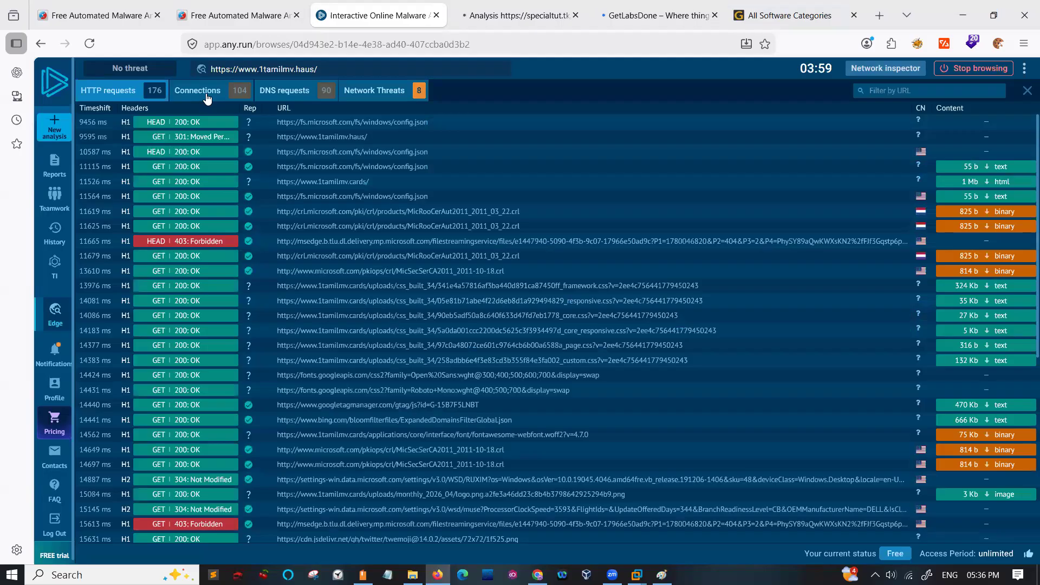
pyautogui.click(206, 95)
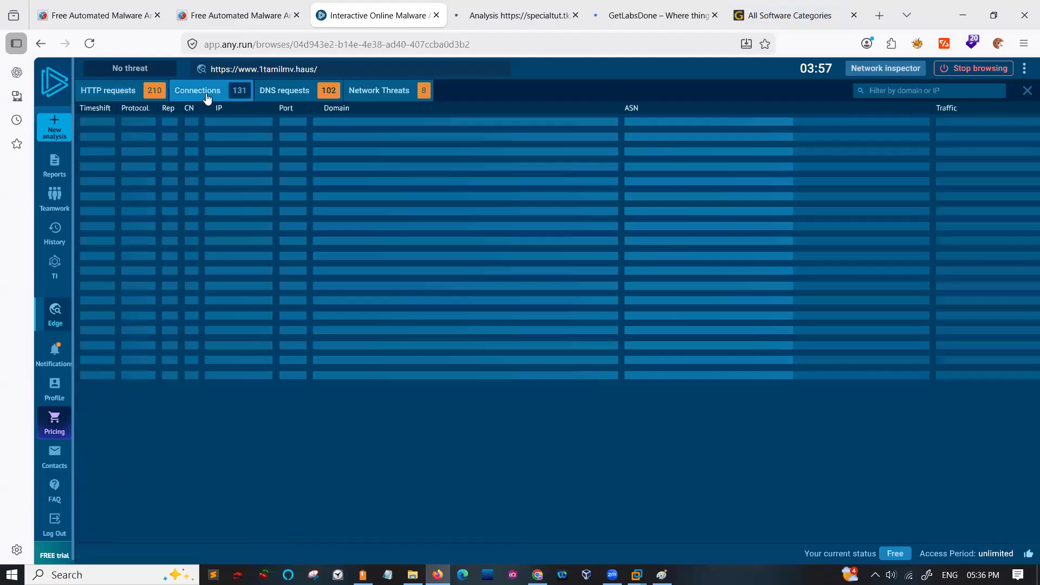
pyautogui.click(378, 93)
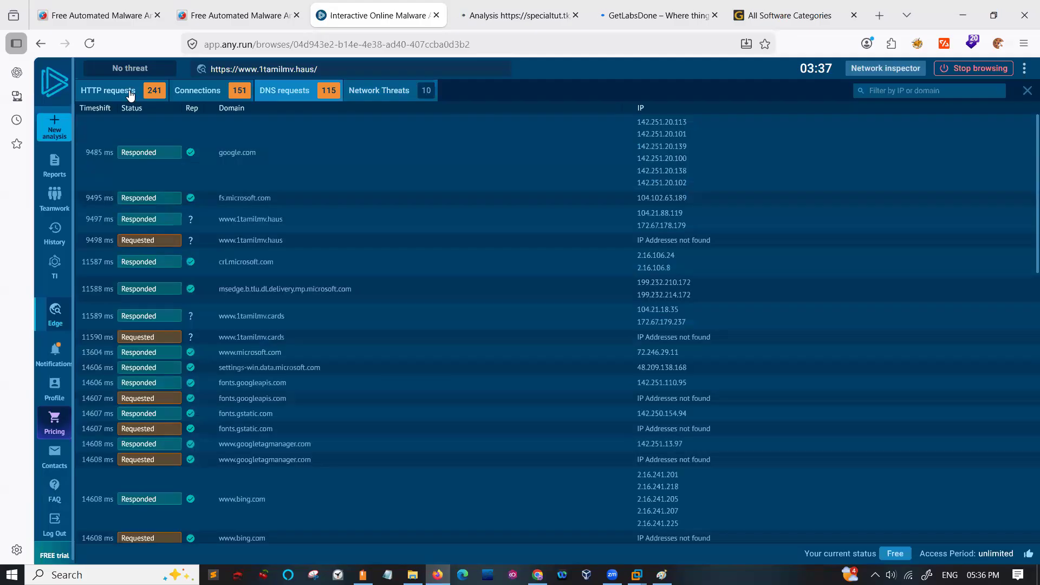
pyautogui.click(130, 94)
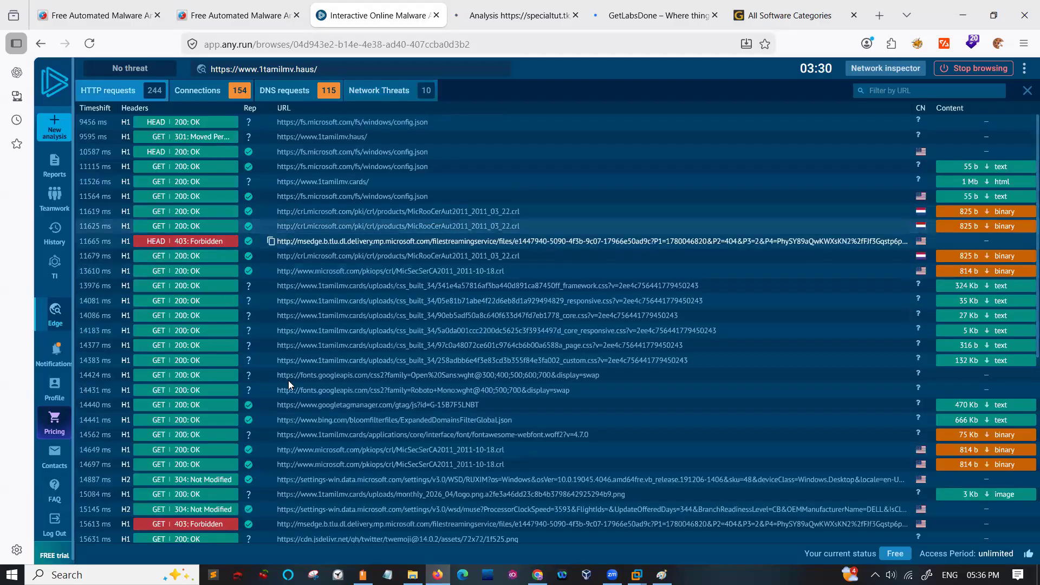
pyautogui.scroll(-2, 289, 382)
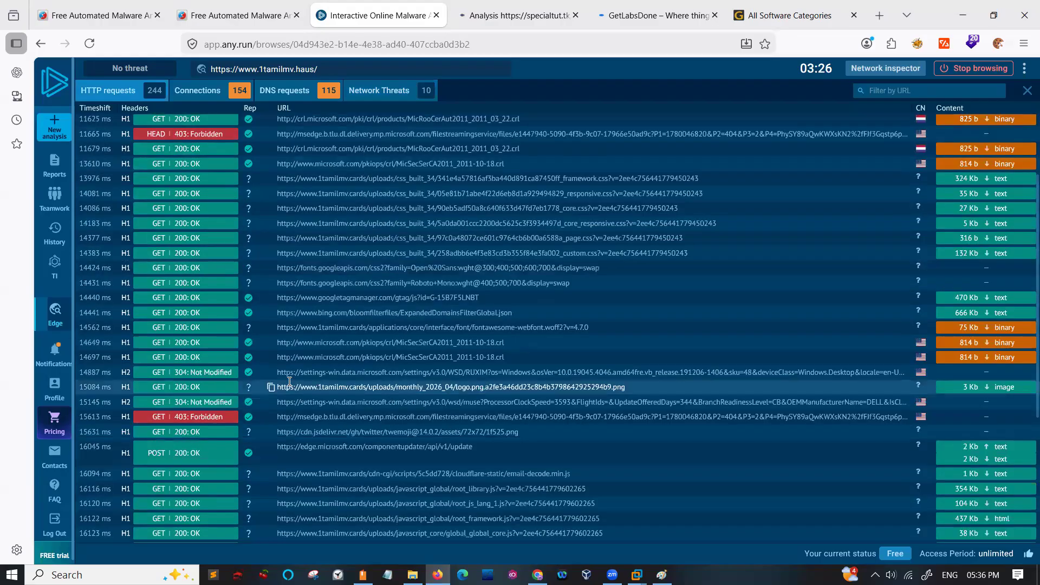
pyautogui.scroll(-4, 288, 385)
pyautogui.scroll(-1, 290, 381)
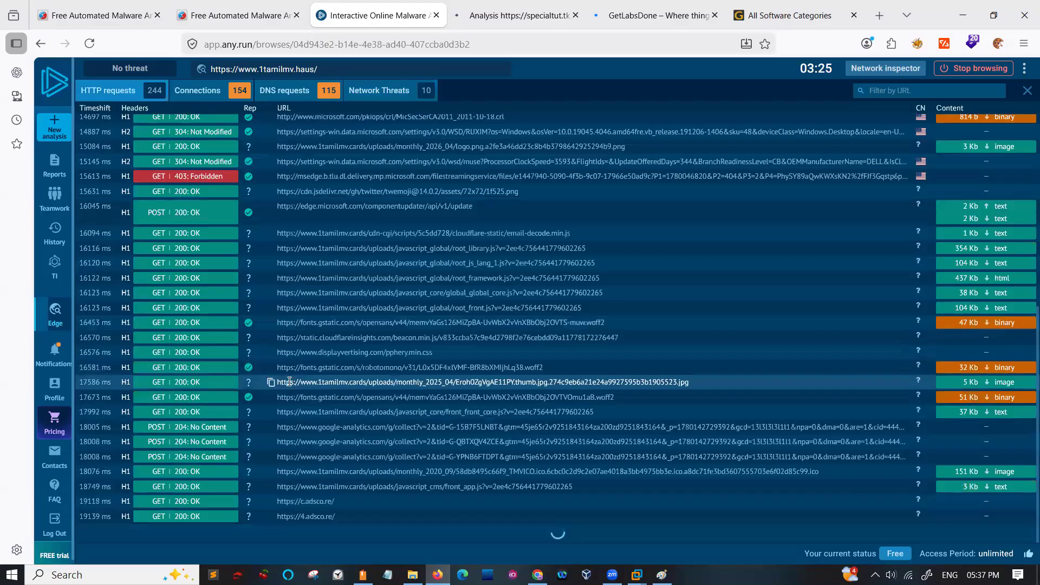
pyautogui.scroll(-5, 290, 382)
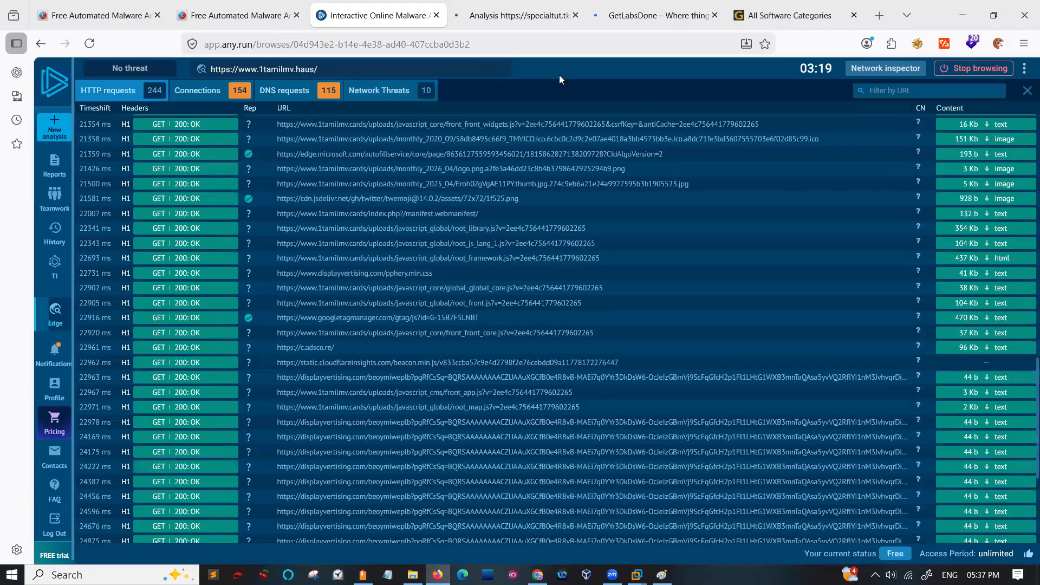
pyautogui.click(959, 71)
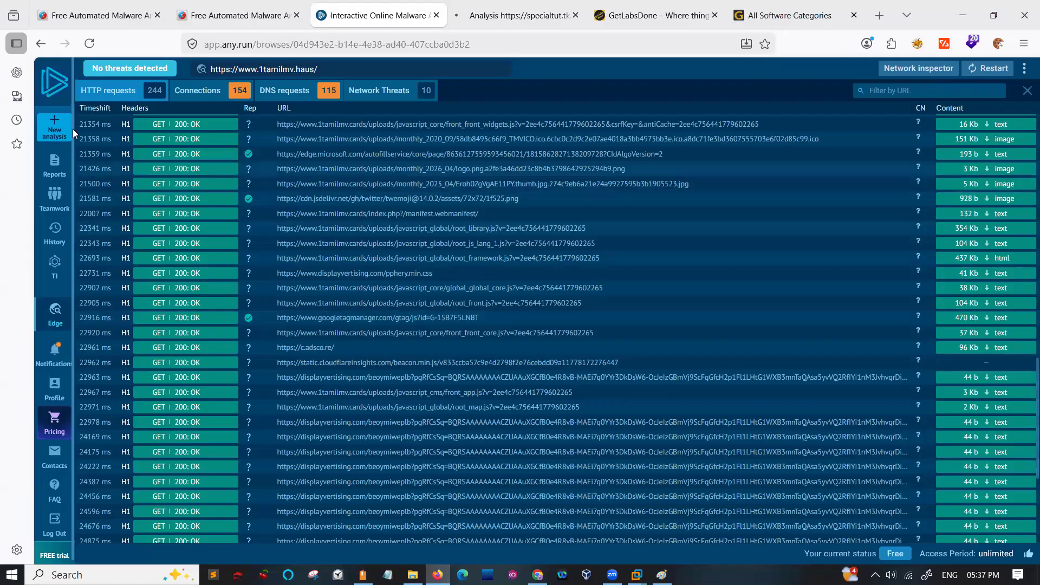
pyautogui.click(58, 126)
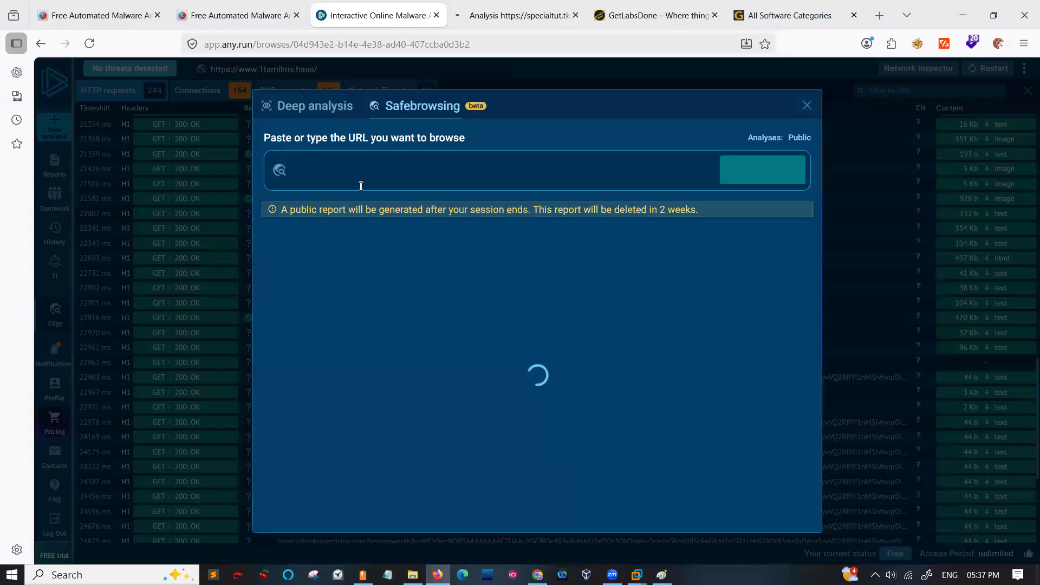
pyautogui.click(324, 107)
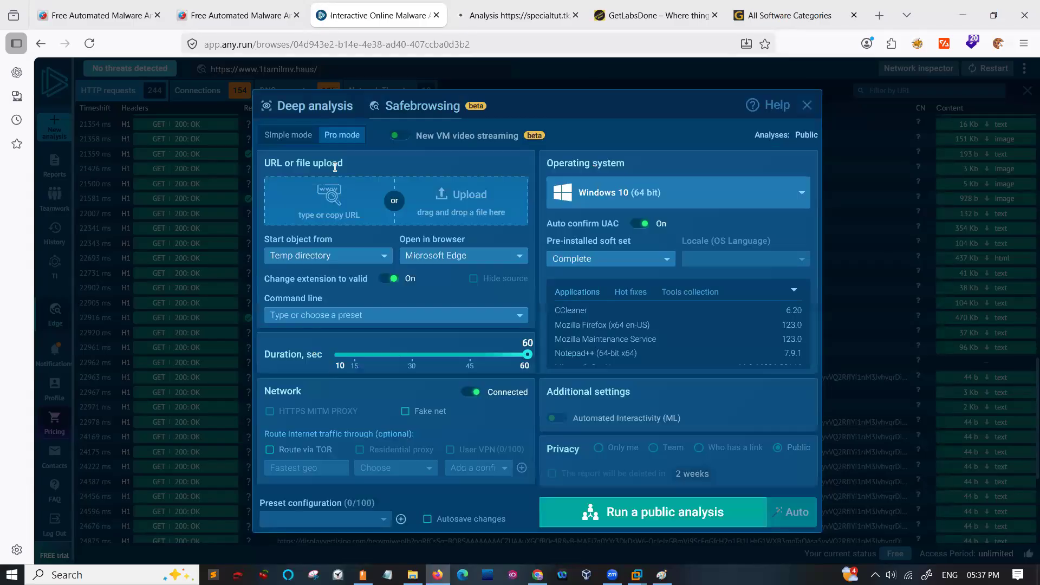
pyautogui.click(326, 208)
pyautogui.hotkey('ctrl', 'v')
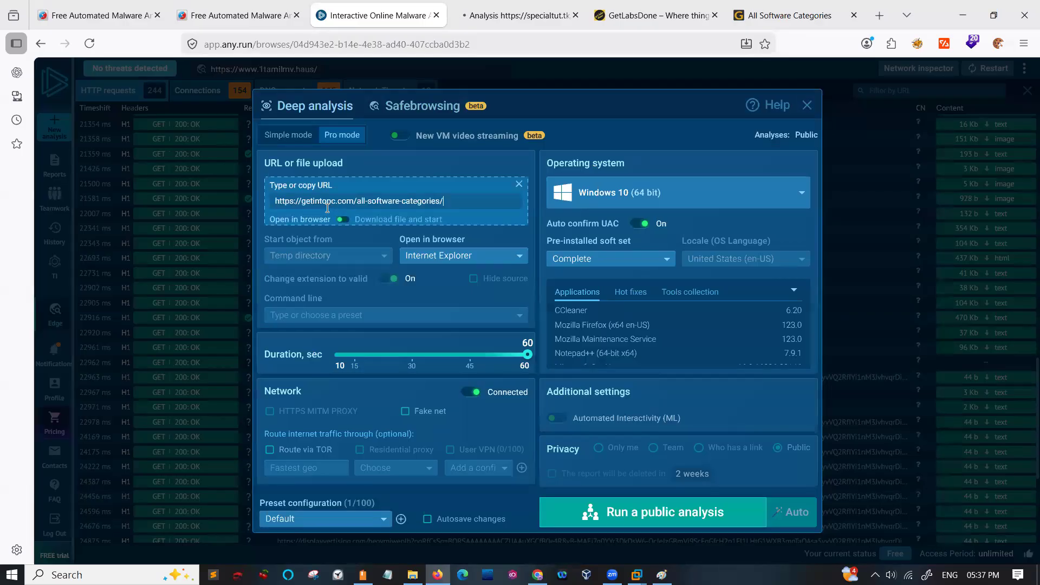
pyautogui.click(596, 512)
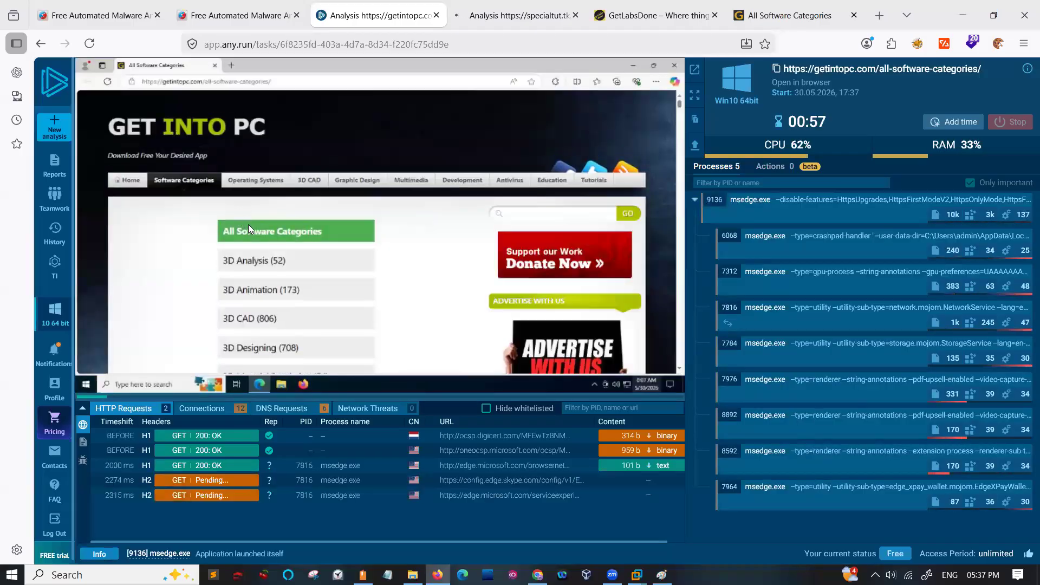
# - In the sandboxed browser, open Zorin OS 18 Free Download under Operating Systems and request the full setup v18.0 download
pyautogui.click(262, 184)
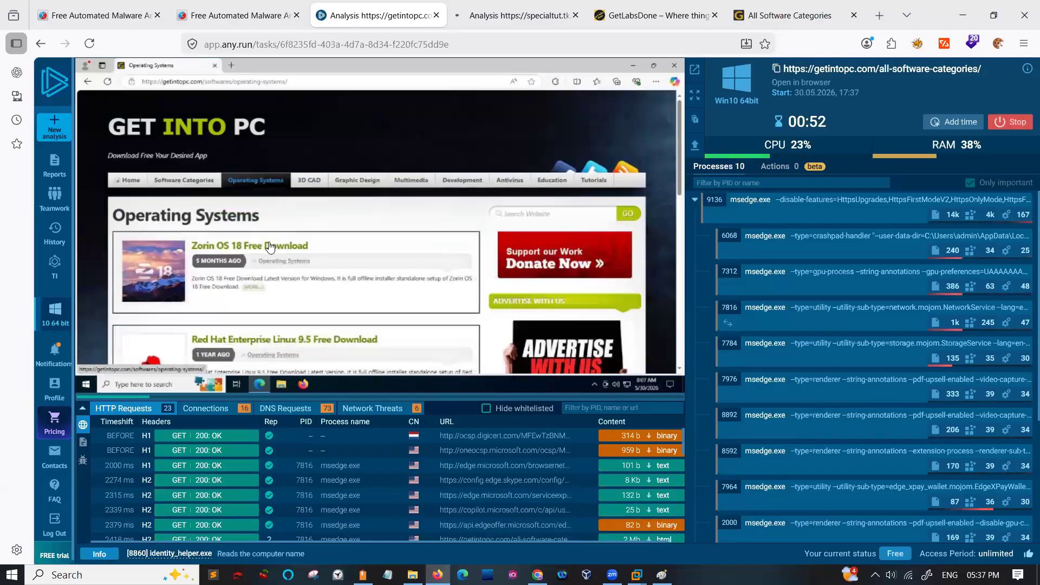
pyautogui.click(270, 246)
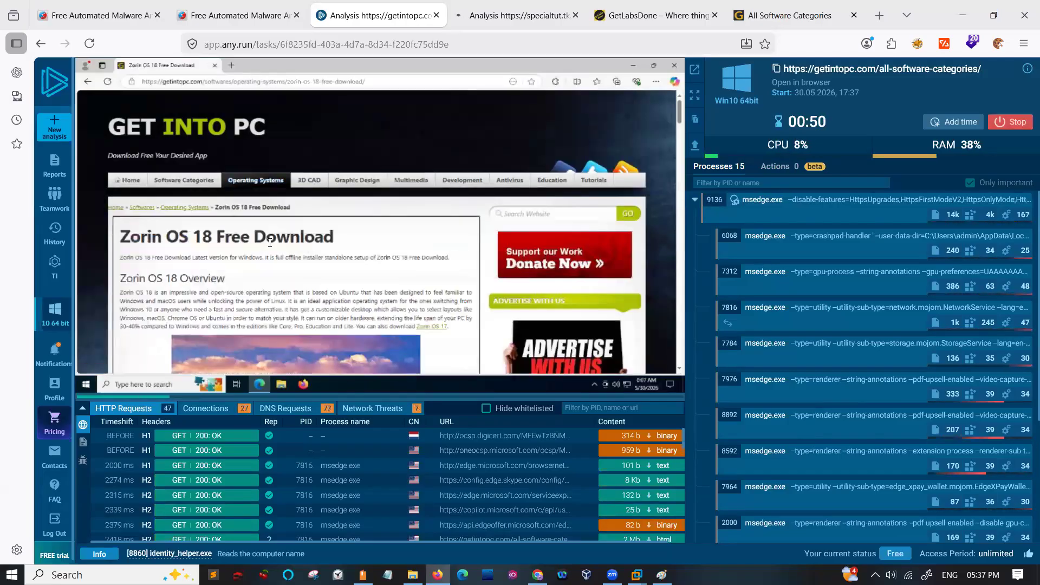
pyautogui.scroll(-5, 270, 243)
pyautogui.scroll(-15, 270, 242)
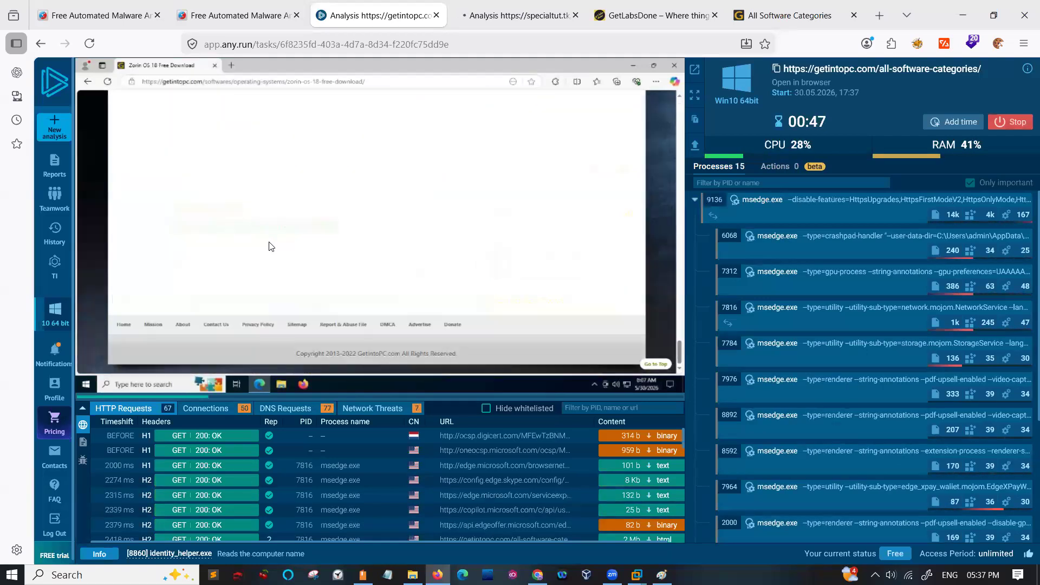
pyautogui.scroll(10, 271, 247)
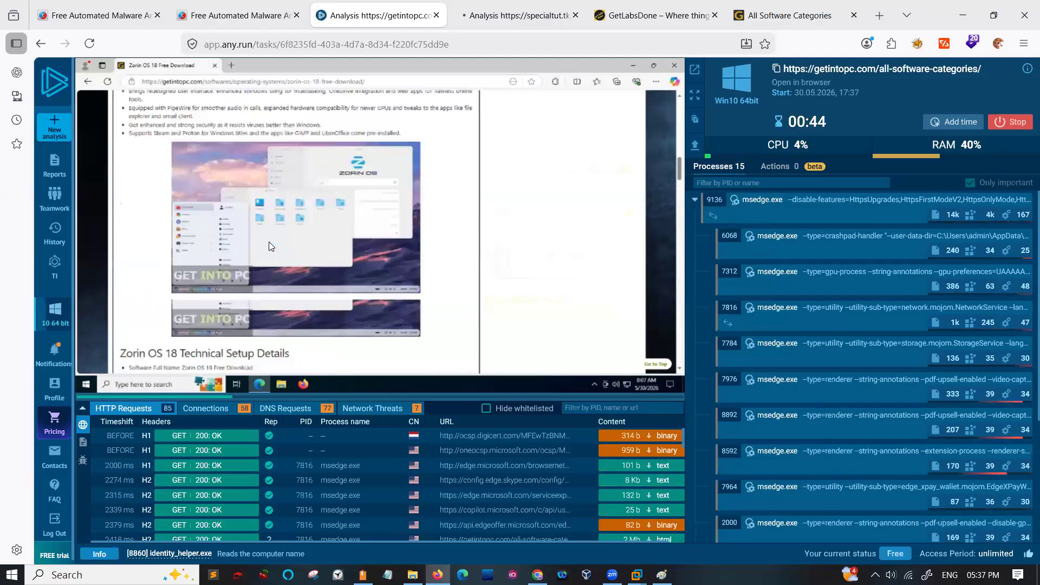
pyautogui.scroll(-8, 270, 246)
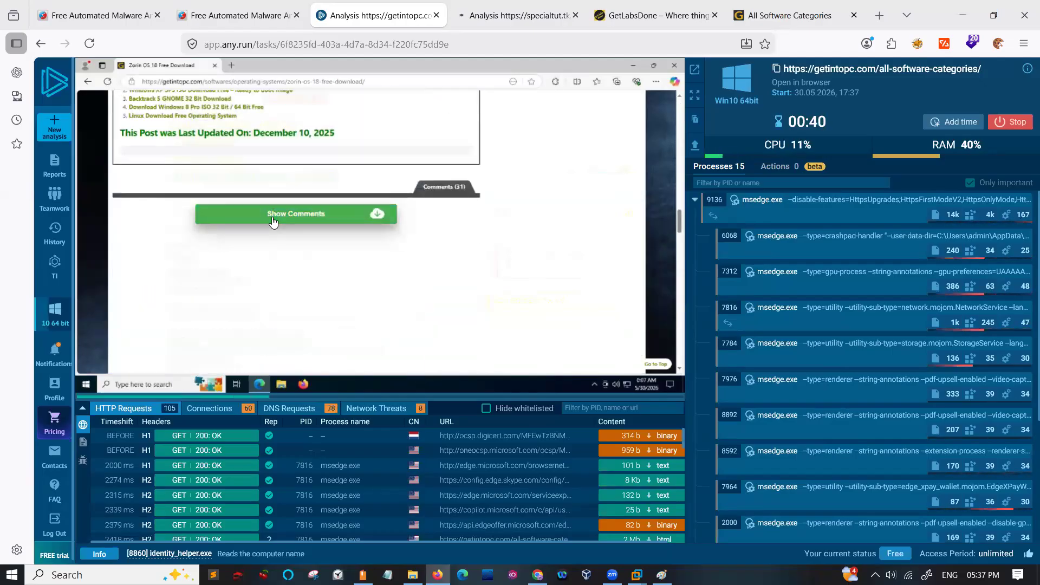
pyautogui.scroll(6, 273, 221)
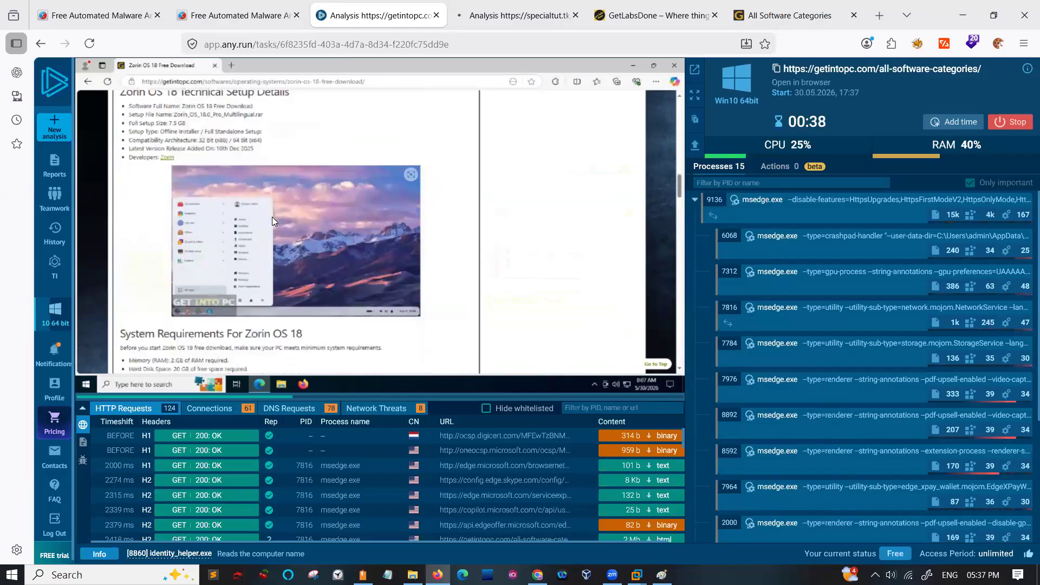
pyautogui.scroll(-8, 273, 220)
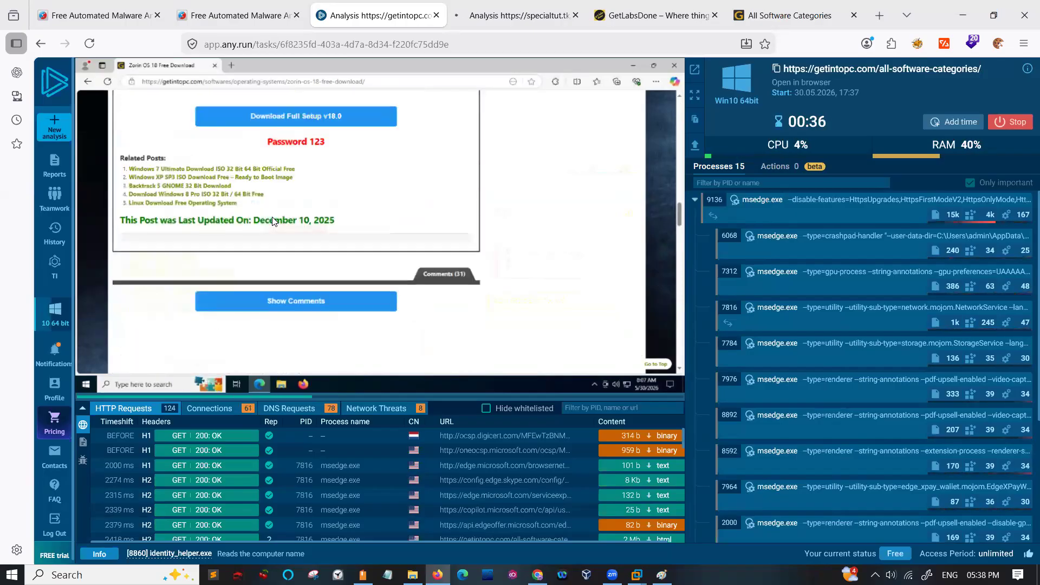
pyautogui.scroll(3, 273, 219)
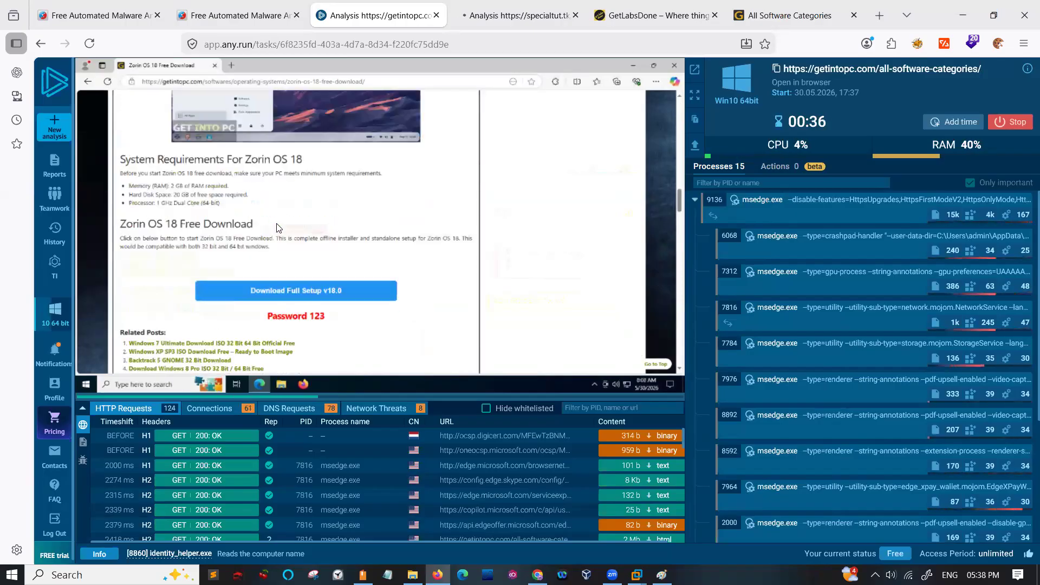
pyautogui.click(286, 297)
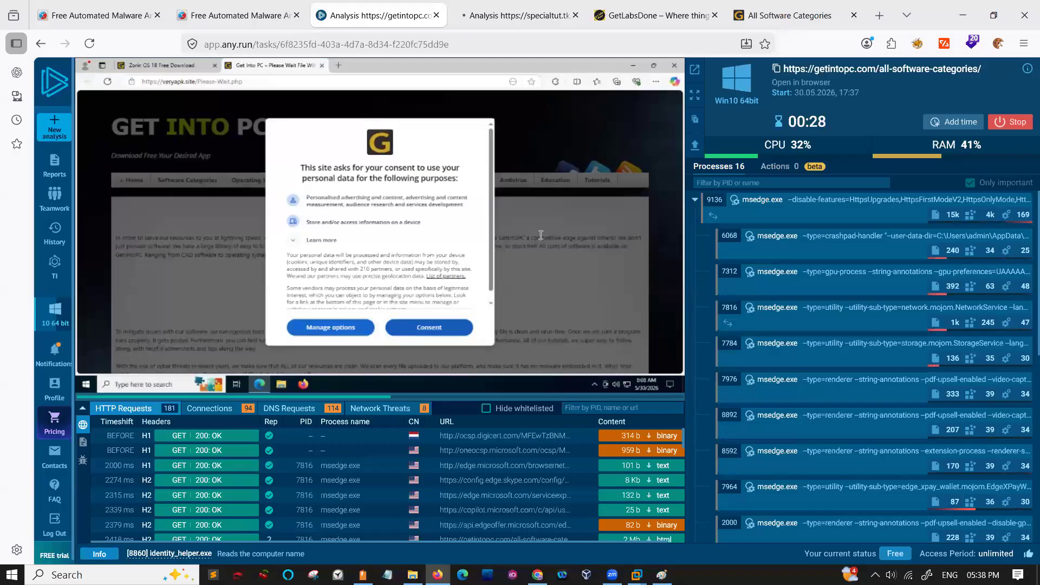
# - Examine the details of several msedge.exe child processes, including 2132, 1868, 3076, 1176 and 7704, and close the process details
pyautogui.scroll(-8, 814, 352)
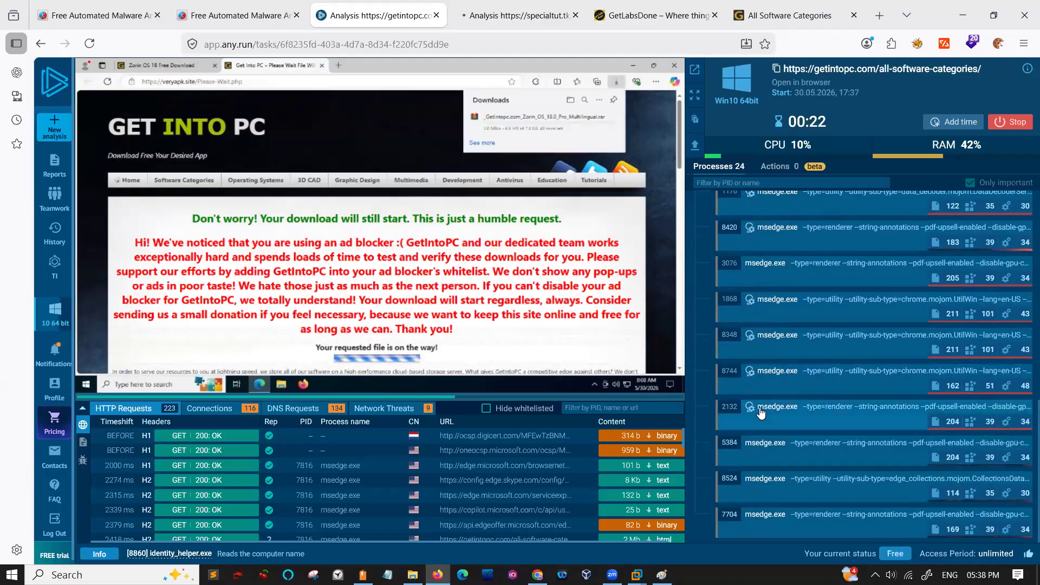
pyautogui.click(761, 411)
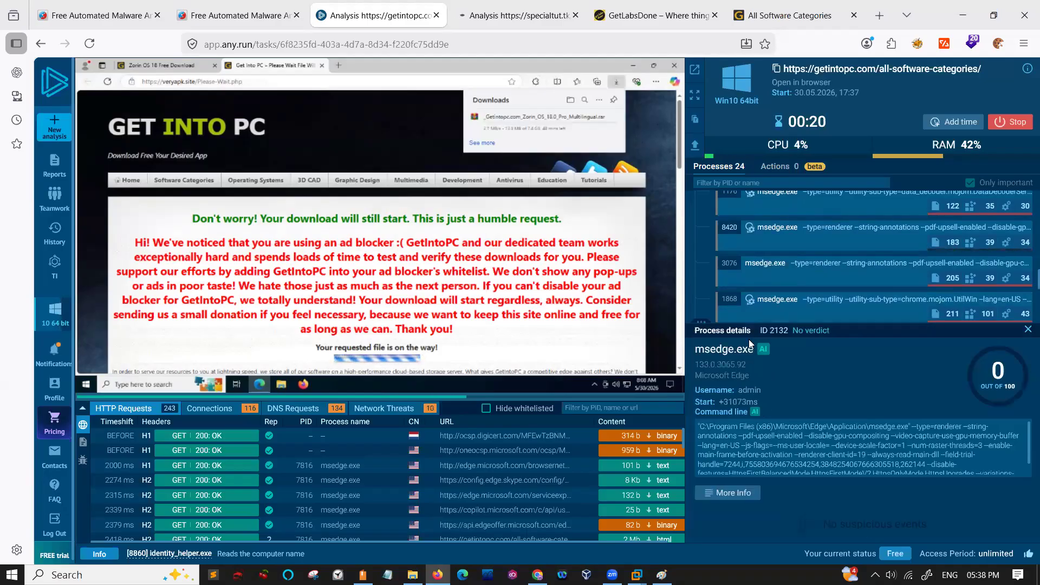
pyautogui.click(796, 302)
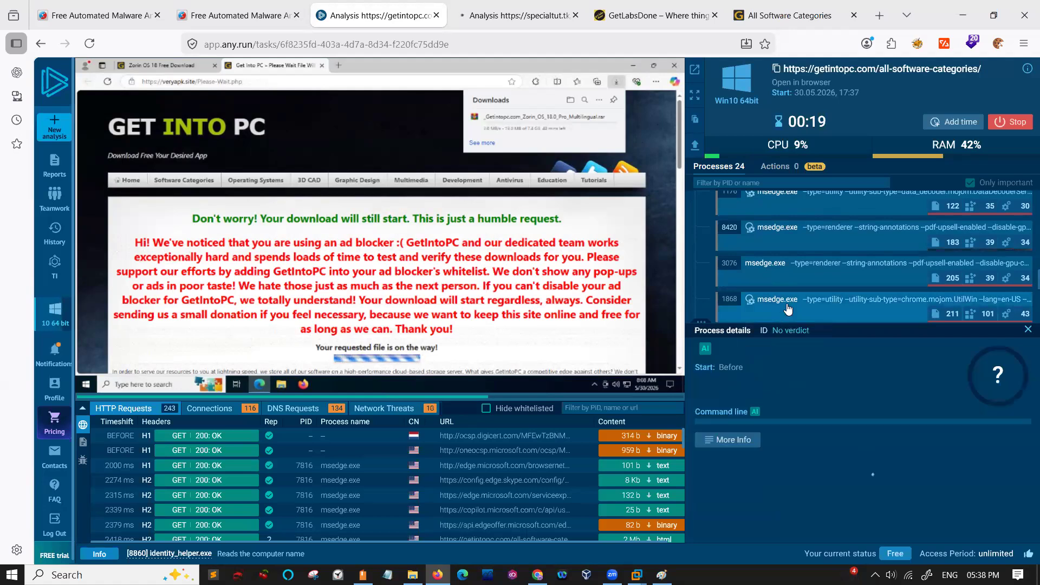
pyautogui.click(799, 277)
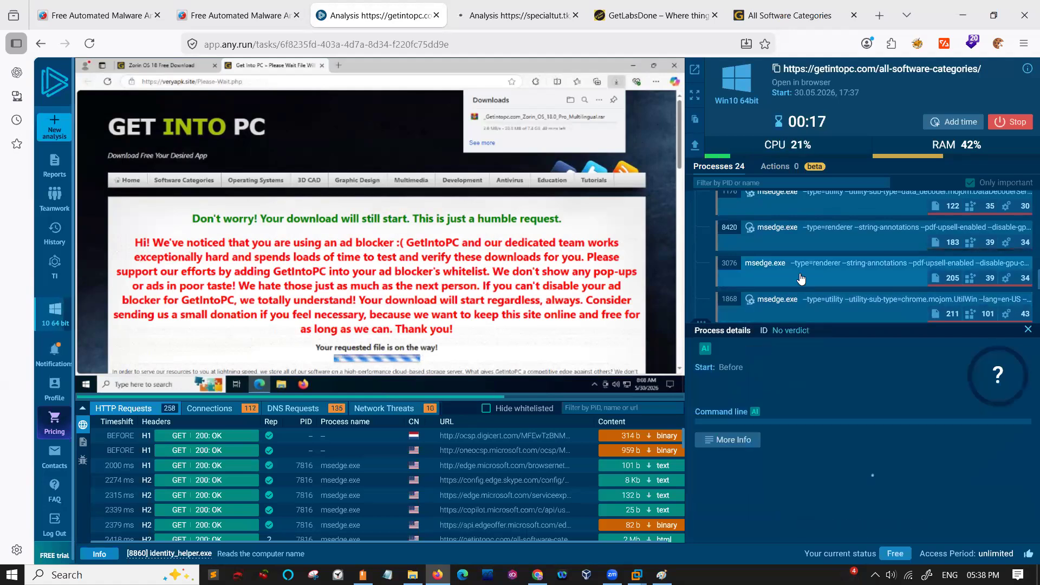
pyautogui.click(804, 233)
pyautogui.click(803, 210)
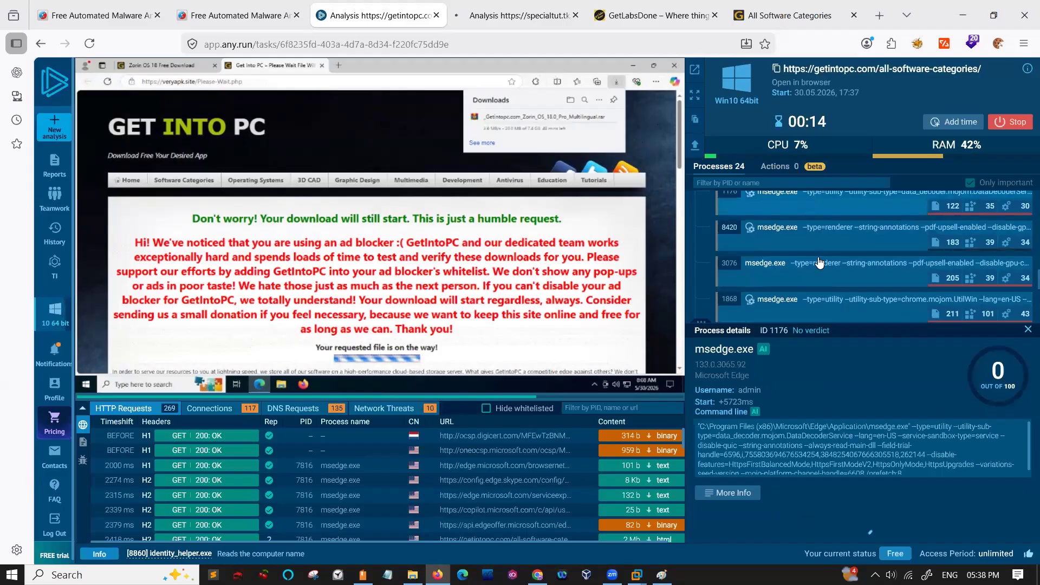
pyautogui.scroll(-3, 815, 271)
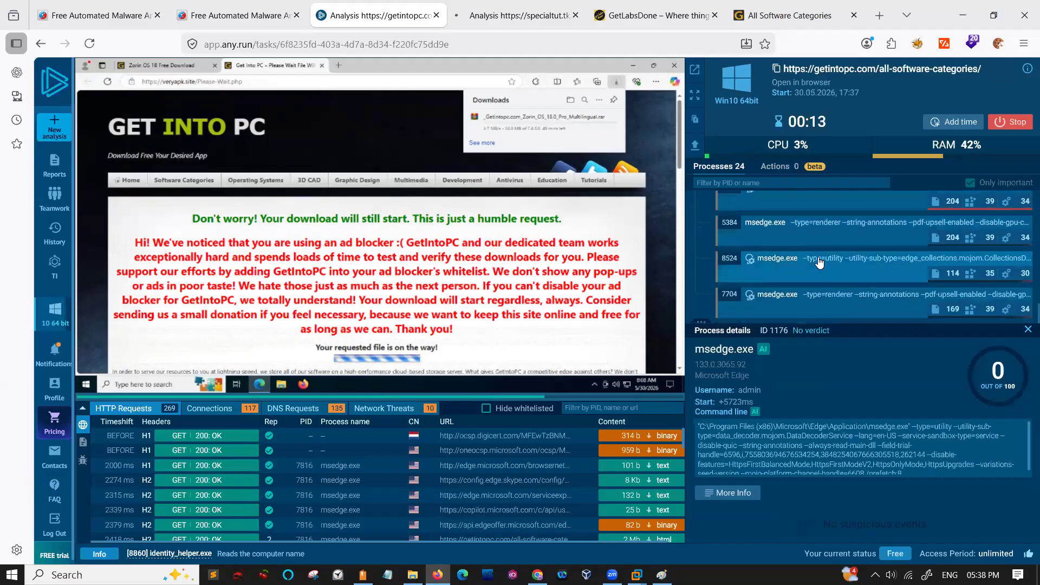
pyautogui.click(808, 292)
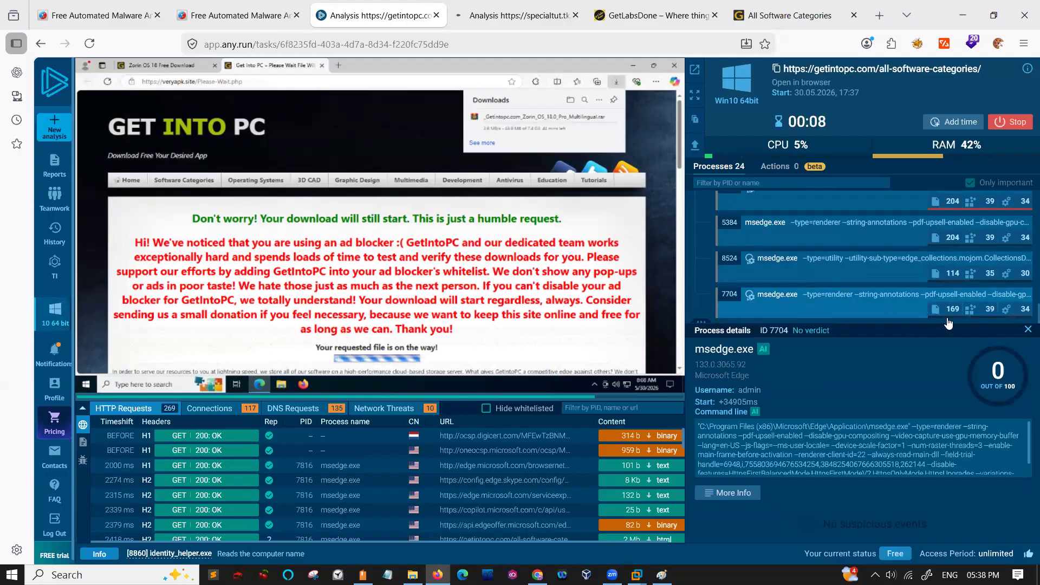
pyautogui.click(1028, 329)
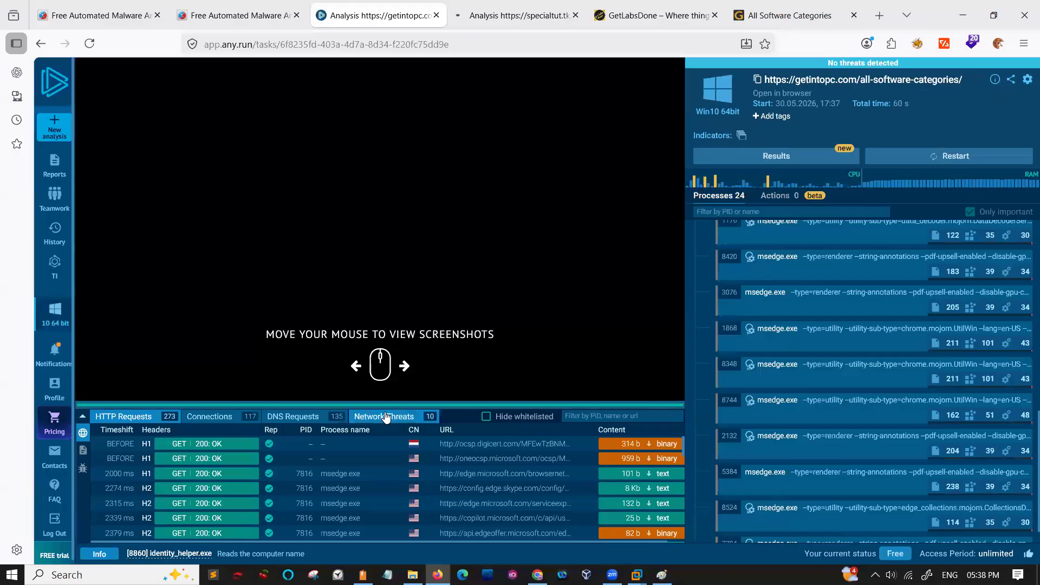
# - Review the getintopc.com analysis's network threats and inspect the details of the ET INFO HTTP Request to a *.top domain alert
pyautogui.click(386, 417)
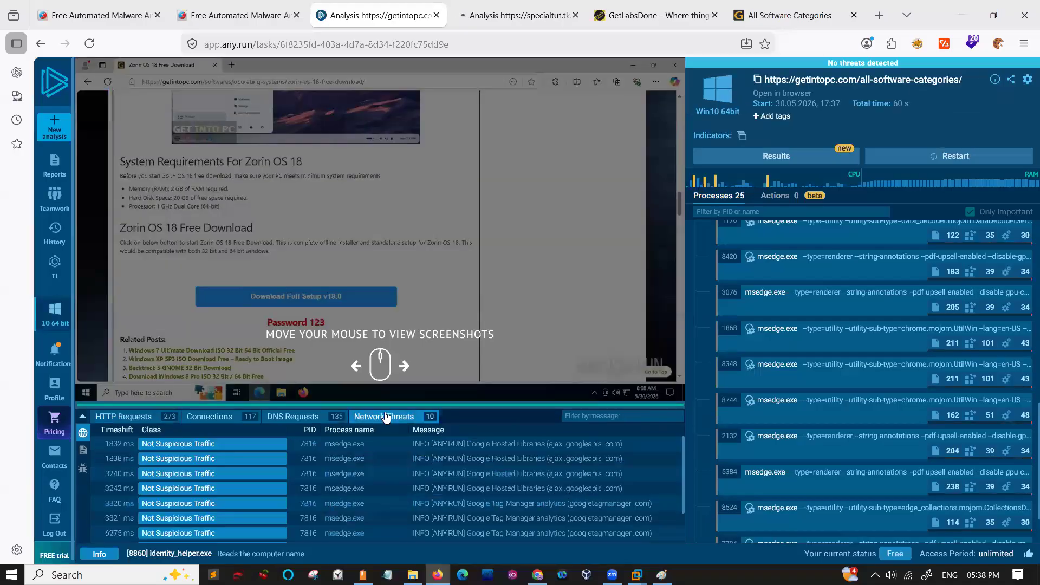
pyautogui.scroll(-2, 276, 483)
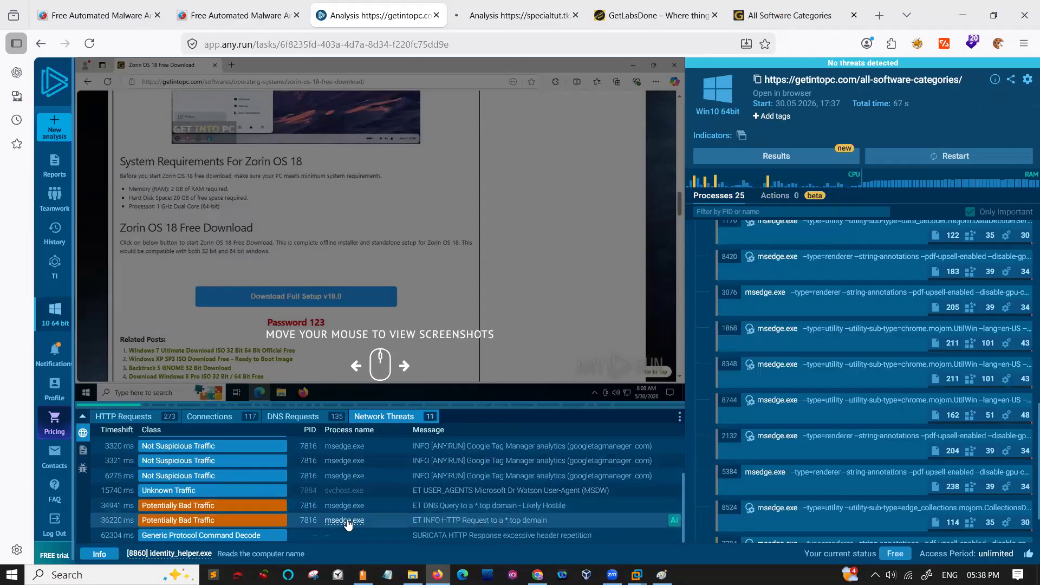
pyautogui.click(448, 520)
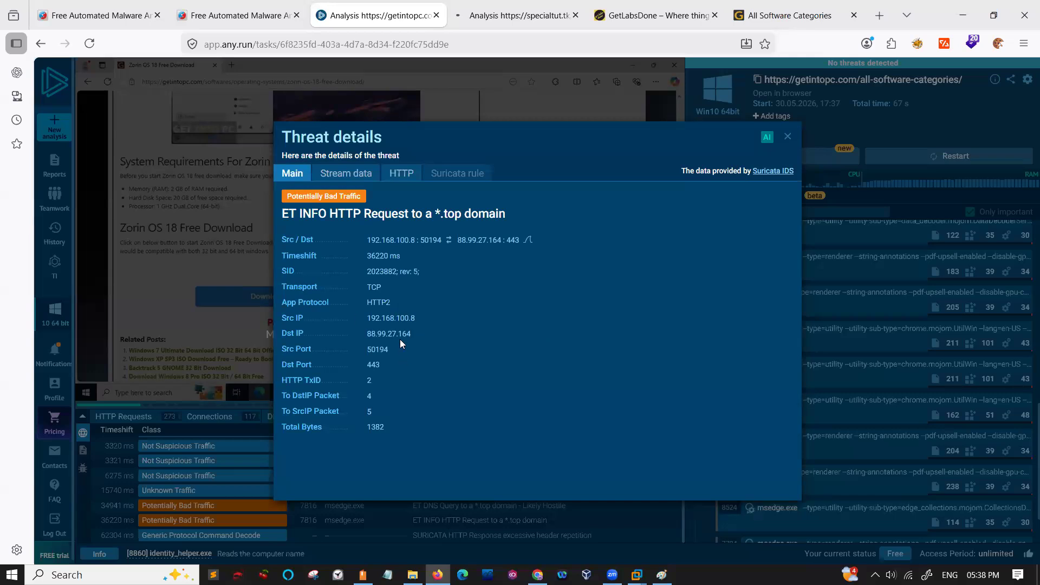
pyautogui.click(789, 137)
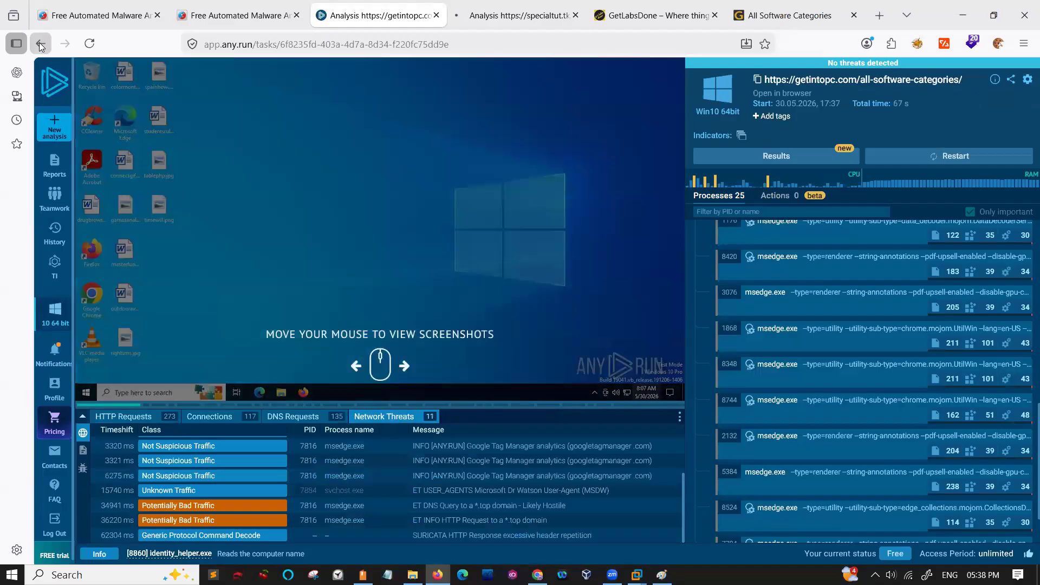
pyautogui.click(41, 44)
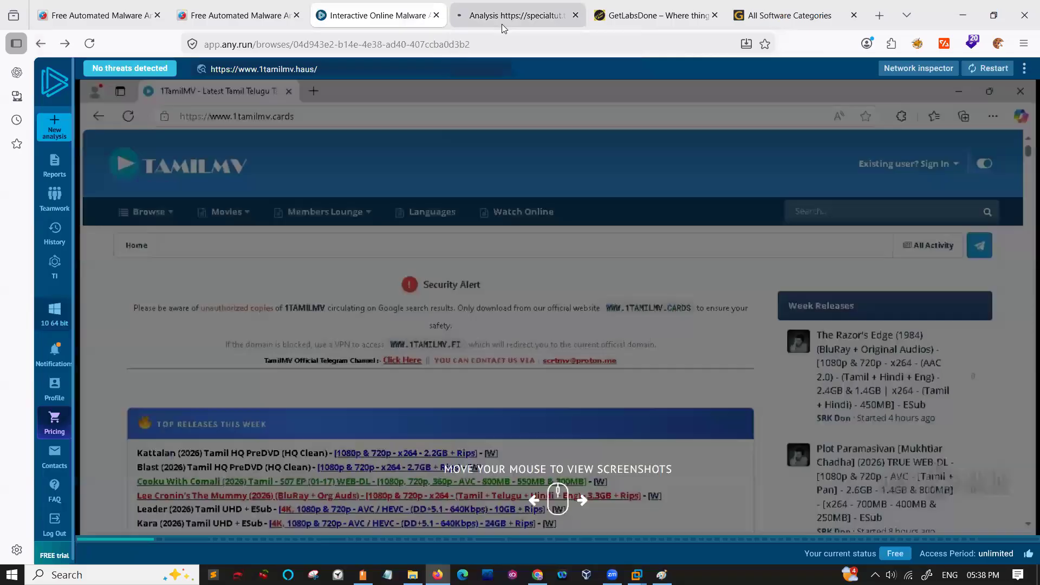
pyautogui.click(529, 23)
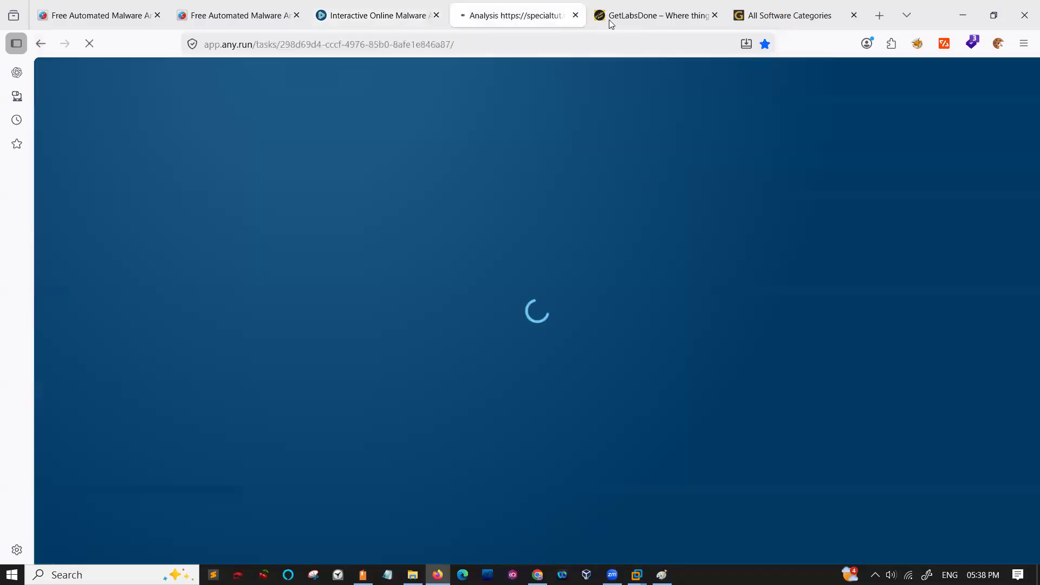
pyautogui.click(610, 24)
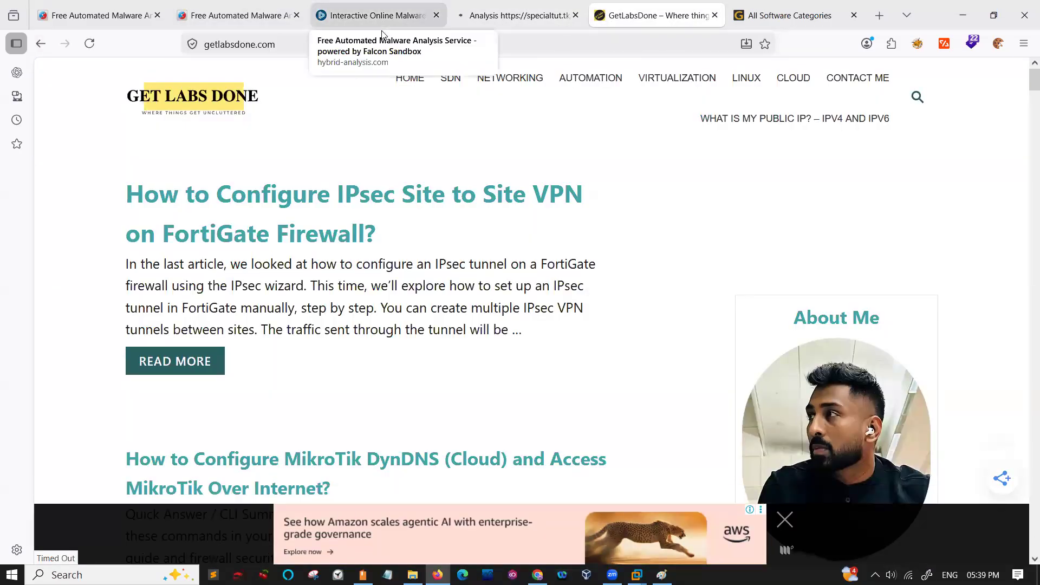
pyautogui.click(381, 30)
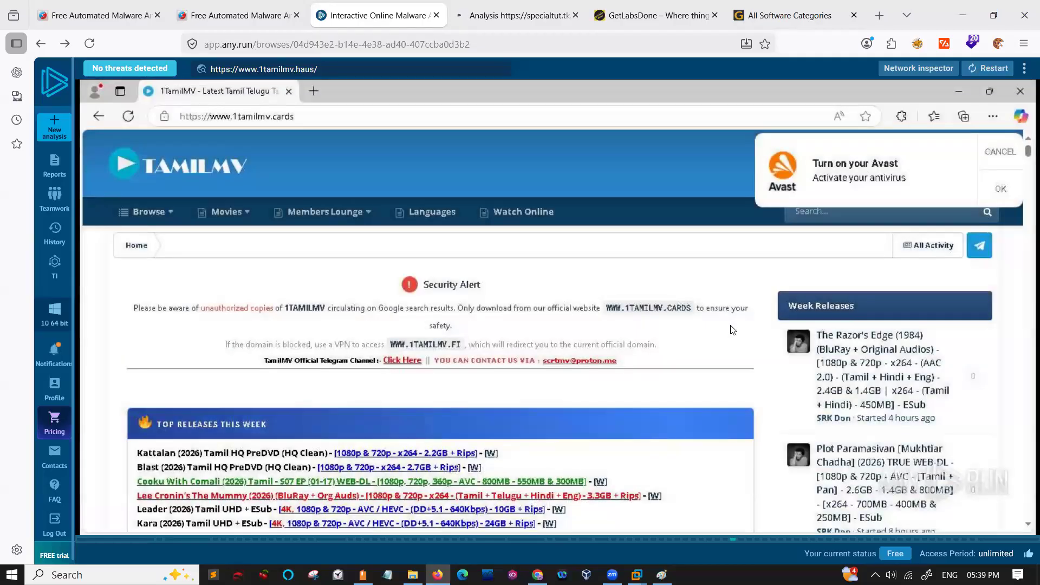
pyautogui.scroll(-10, 540, 400)
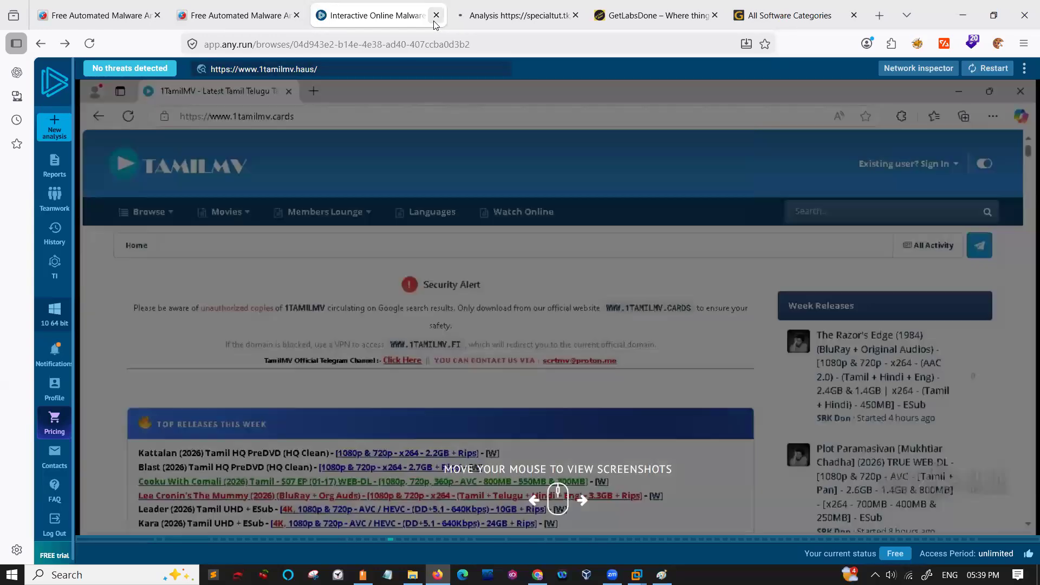
# - Close the ANY.RUN, GetLabsDone, GetIntoPC and Hybrid Analysis sample pages, keeping the first Hybrid Analysis page and a new blank one
pyautogui.click(434, 21)
pyautogui.click(434, 21)
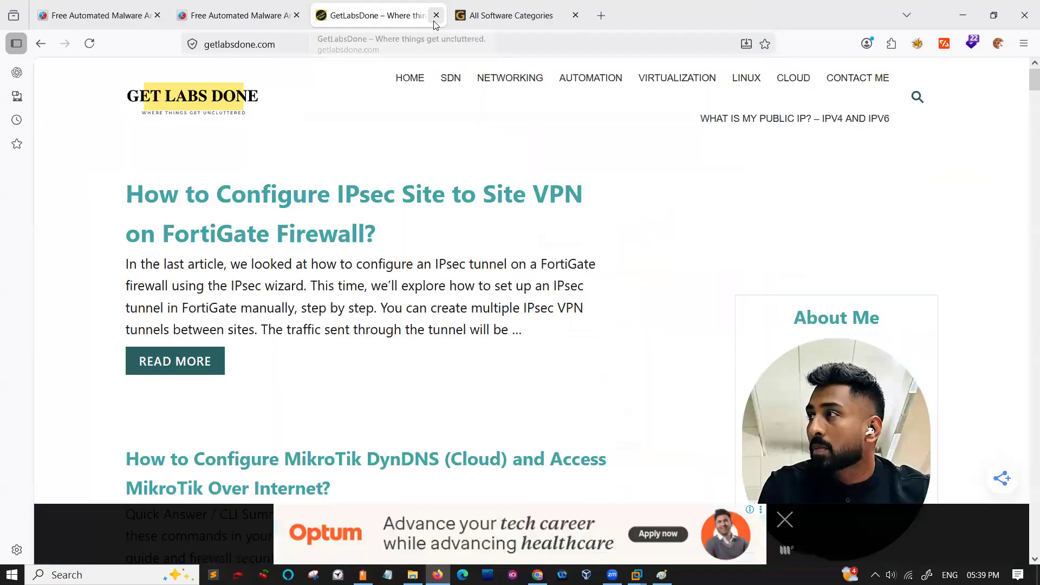
pyautogui.click(436, 15)
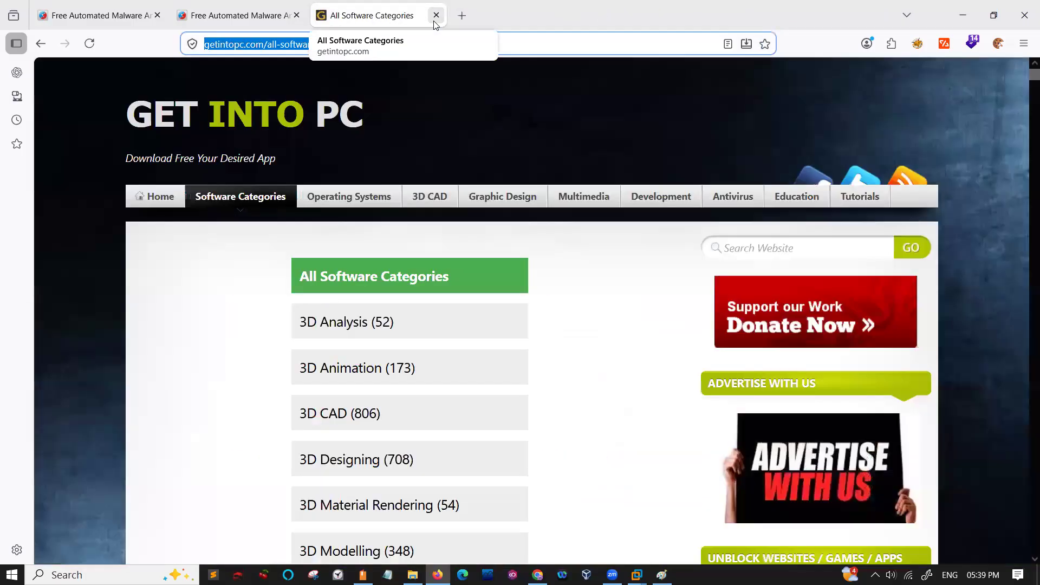
pyautogui.click(434, 21)
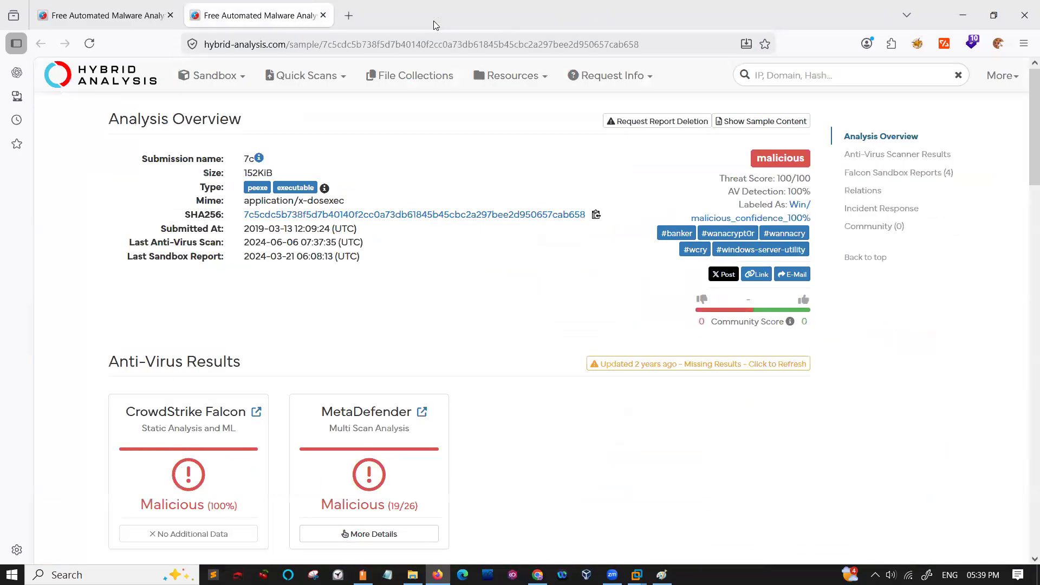
pyautogui.click(356, 20)
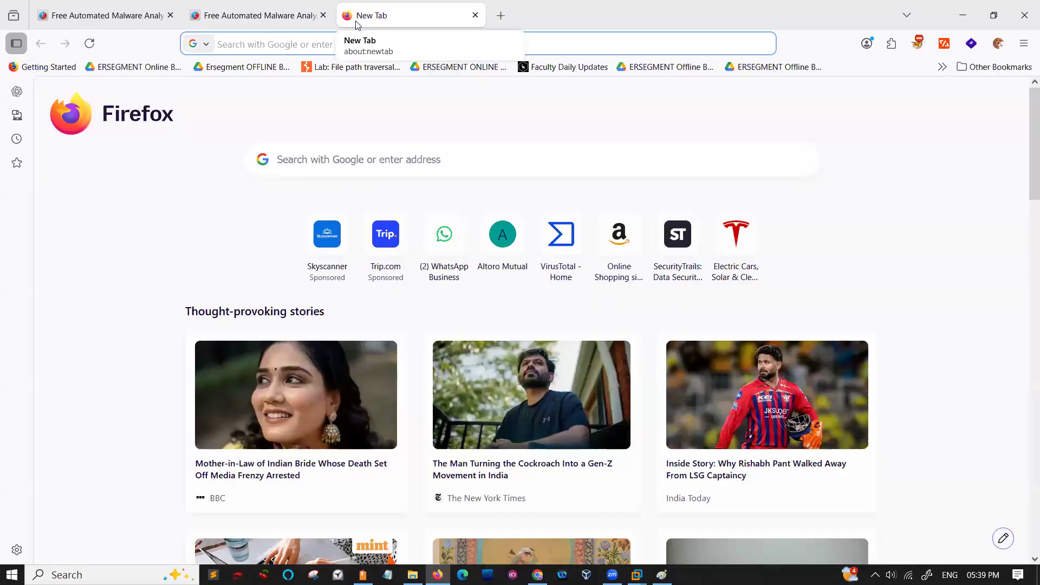
pyautogui.click(323, 15)
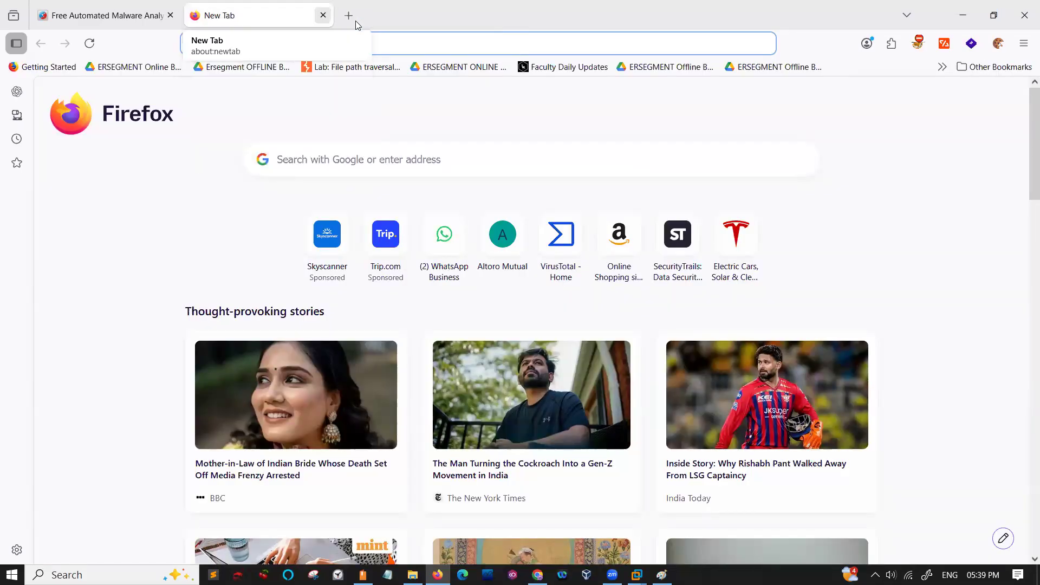
# - Load the any.run website in the blank browser tab
pyautogui.click(250, 48)
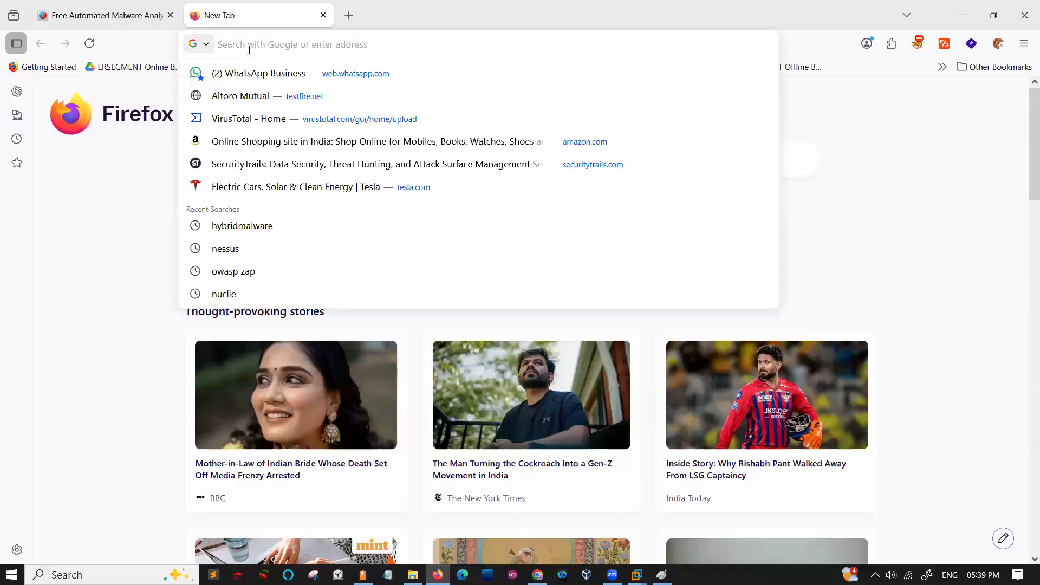
pyautogui.write('any.run/')
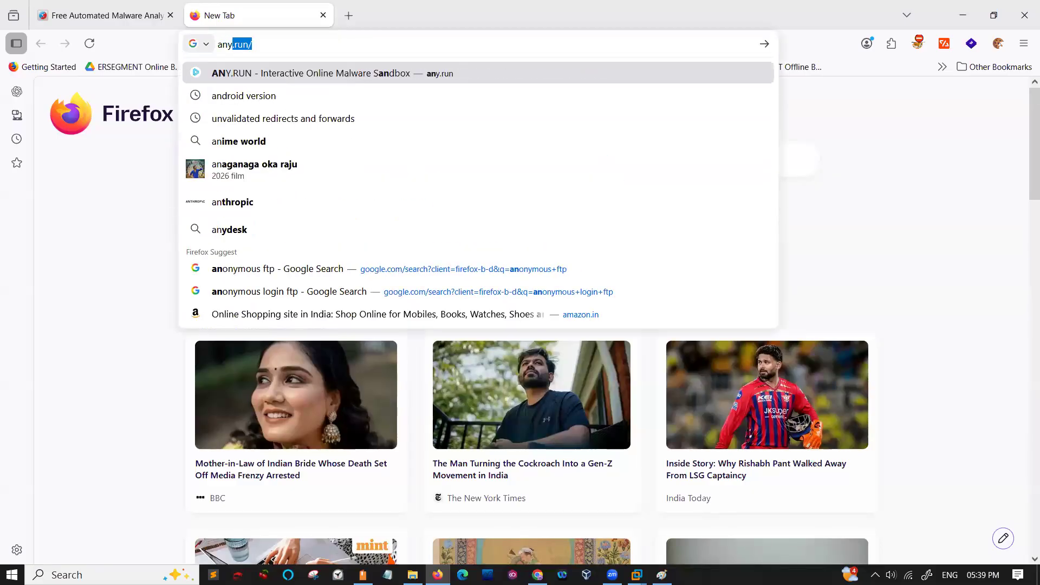
pyautogui.press('Return')
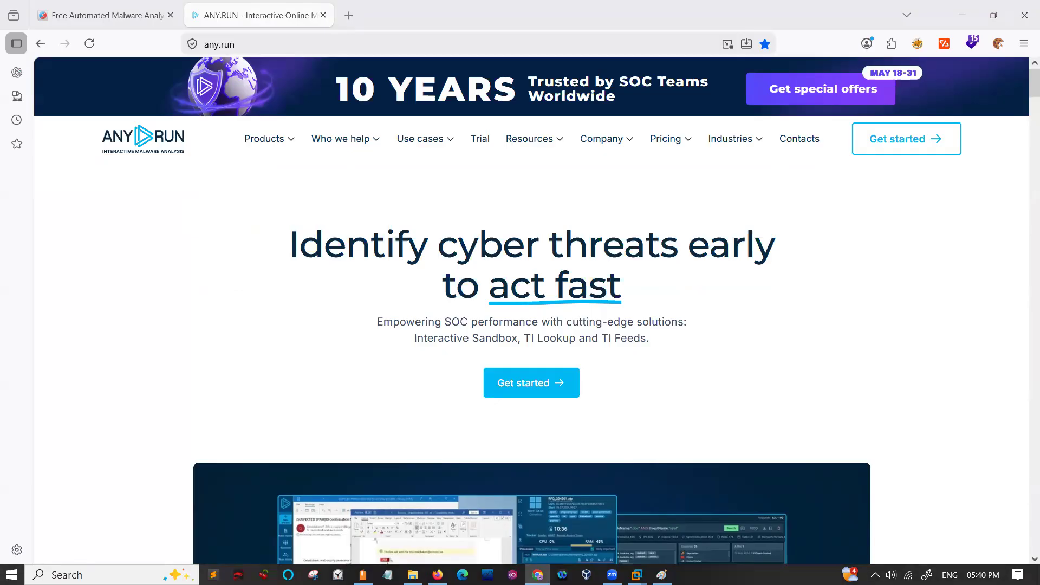
# - Open the public analysis app.any.run/tasks/298d69d4-cccf-4976-85b0-8afe1e846a87/ in a separate browser tab
pyautogui.hotkey('ctrl', 't')
pyautogui.write('https://app.any.run/tasks/298d69d4-cccf-4976-85b0-8afe1e846a87/')
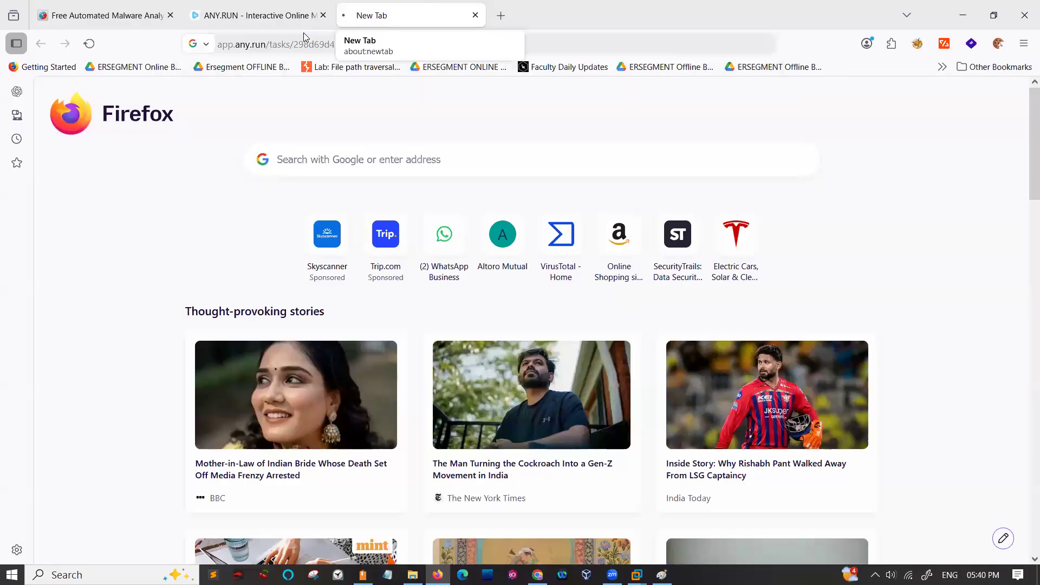
pyautogui.press('Return')
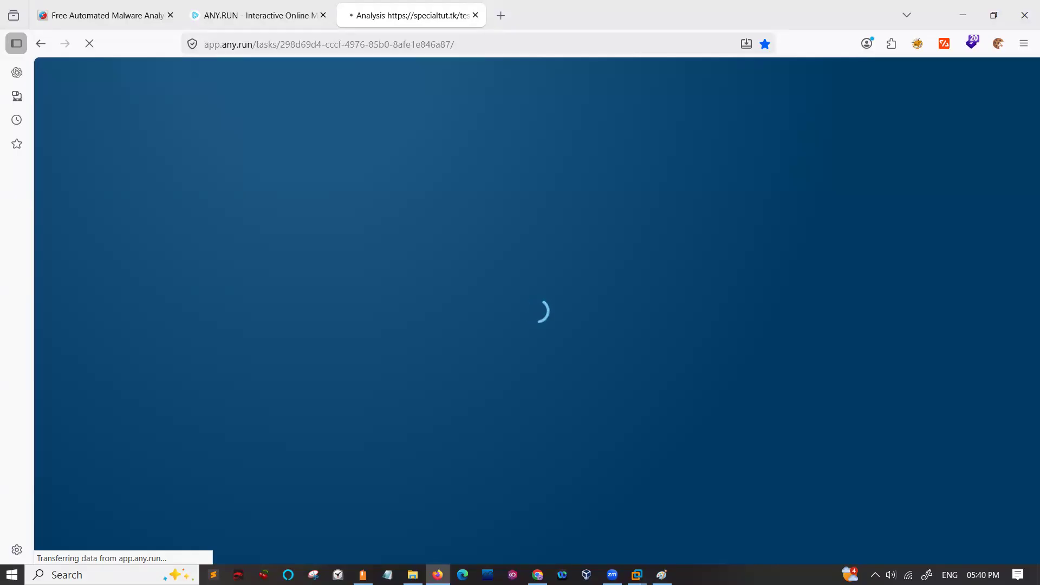
pyautogui.hotkey('alt', 'Tab')
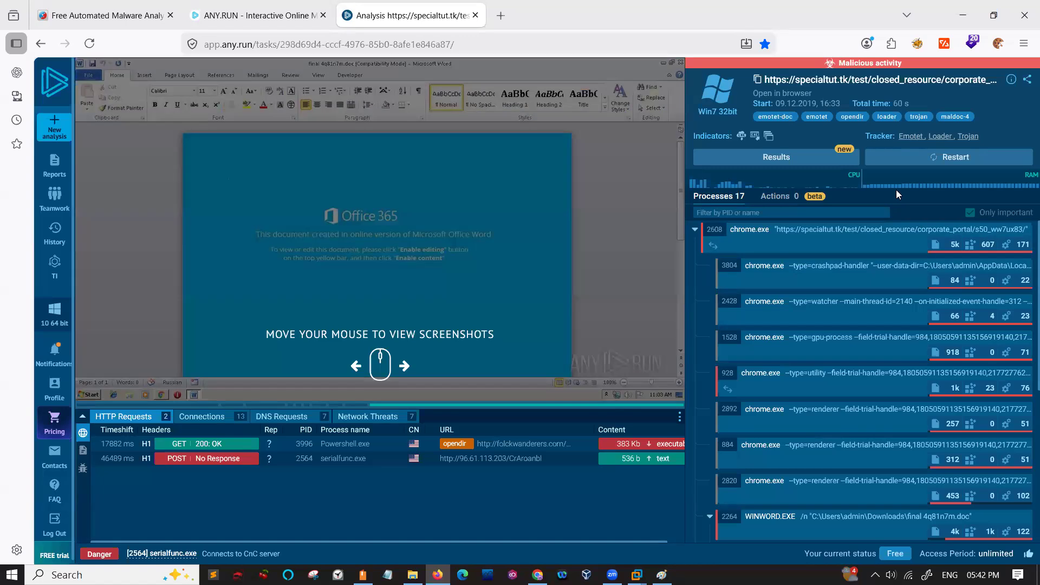
# - Review the specialtut.tk analysis's actions and process tree, collapsing and re-expanding the chrome.exe 2608 branch
pyautogui.moveTo(898, 242); pyautogui.dragTo(856, 214)
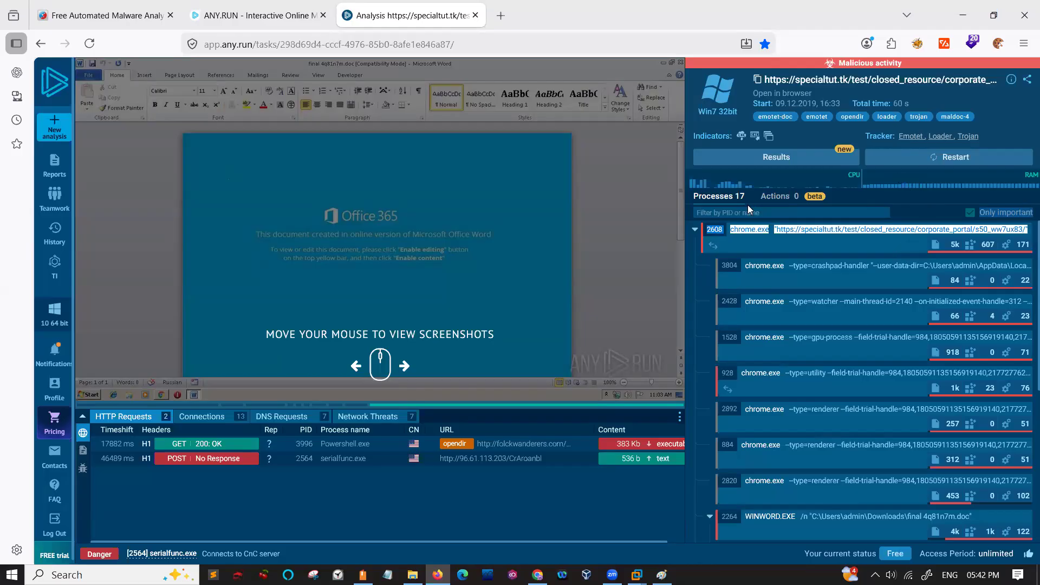
pyautogui.click(764, 196)
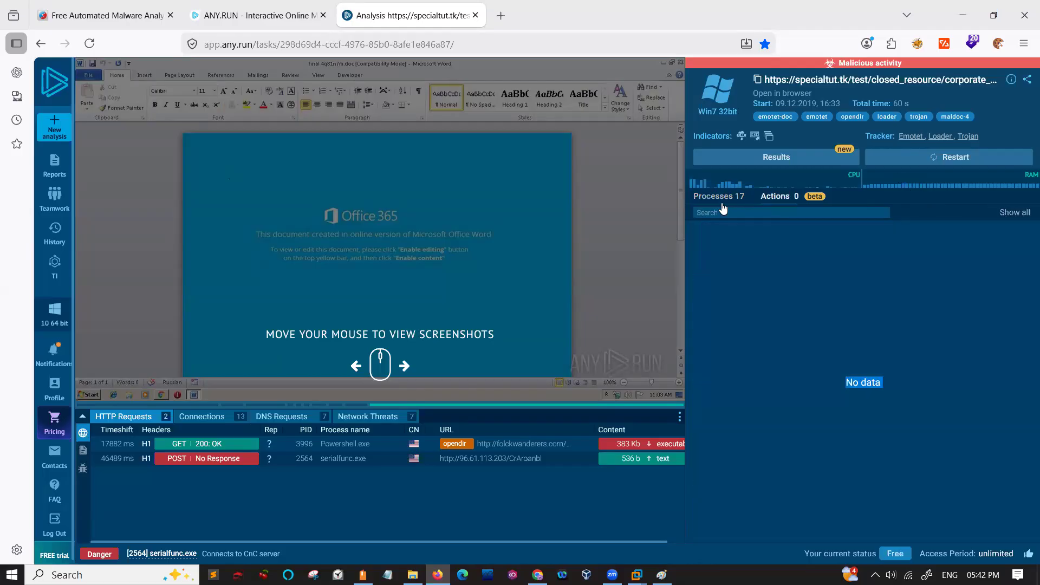
pyautogui.click(707, 198)
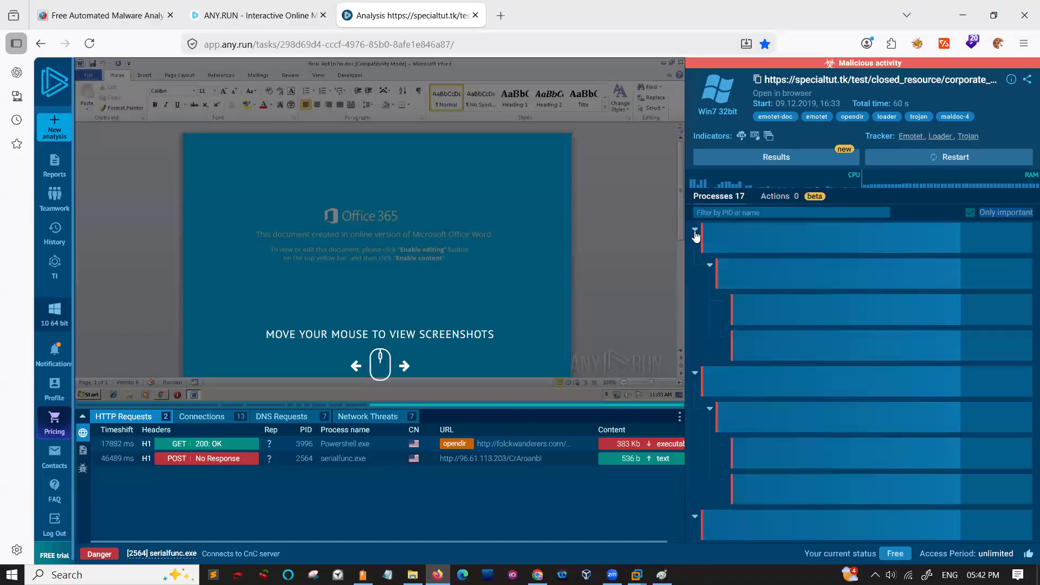
pyautogui.click(696, 230)
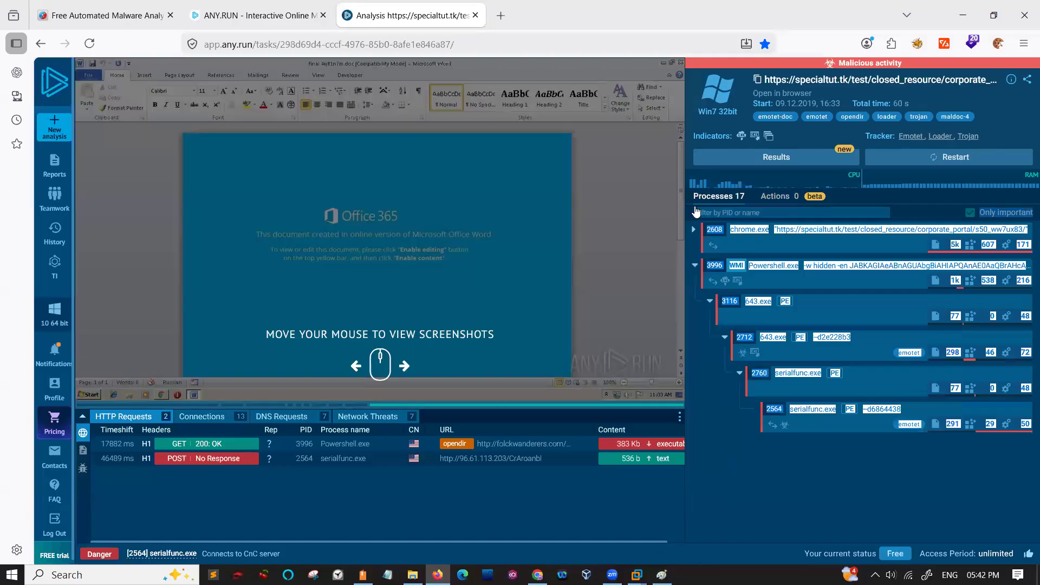
pyautogui.click(696, 211)
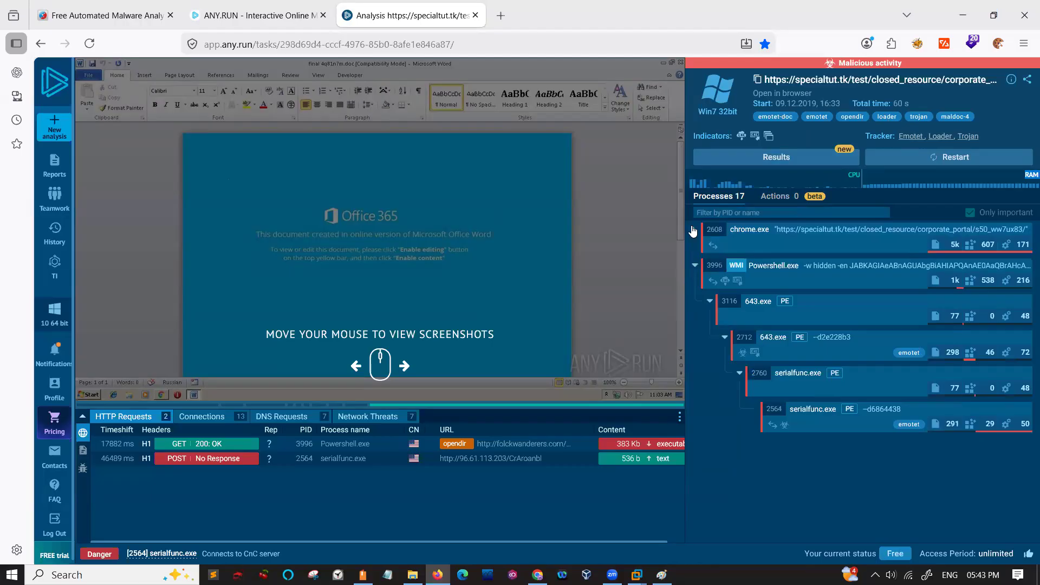
pyautogui.click(760, 255)
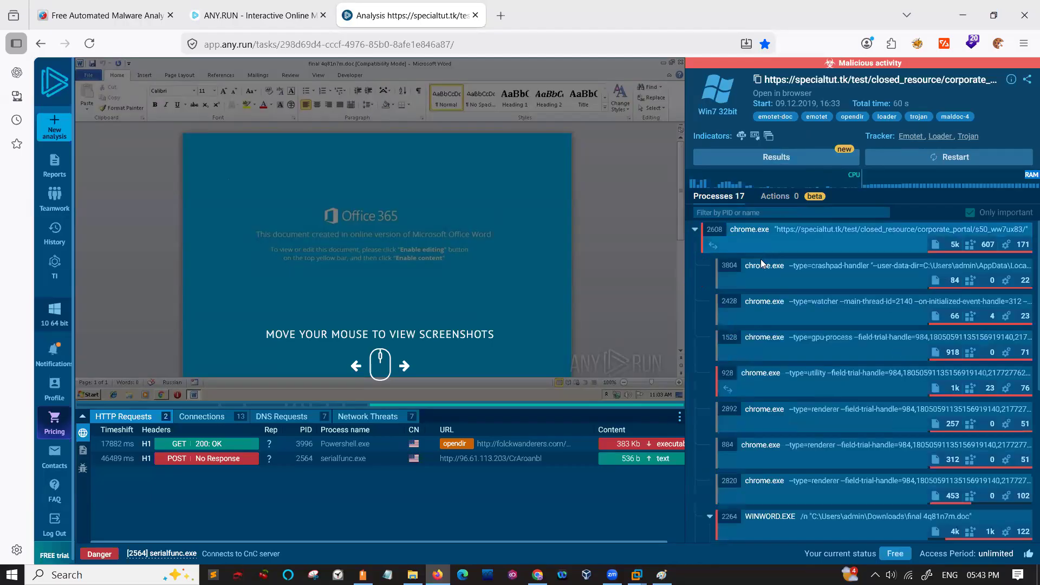
pyautogui.scroll(-3, 770, 313)
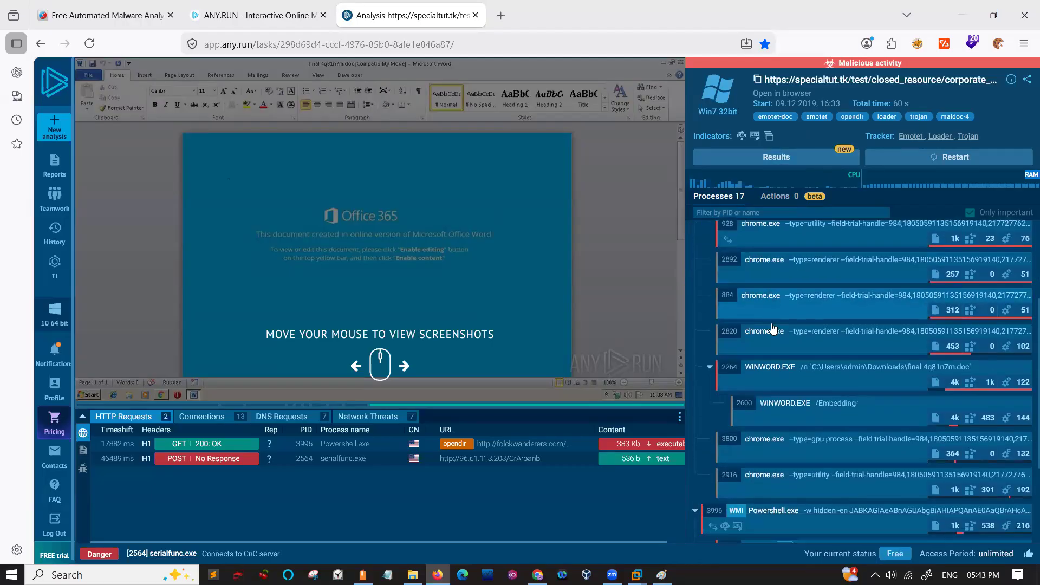
# - Examine the WINWORD.EXE 2264 process's threat indicators, advanced details and command line, and close its details
pyautogui.click(764, 338)
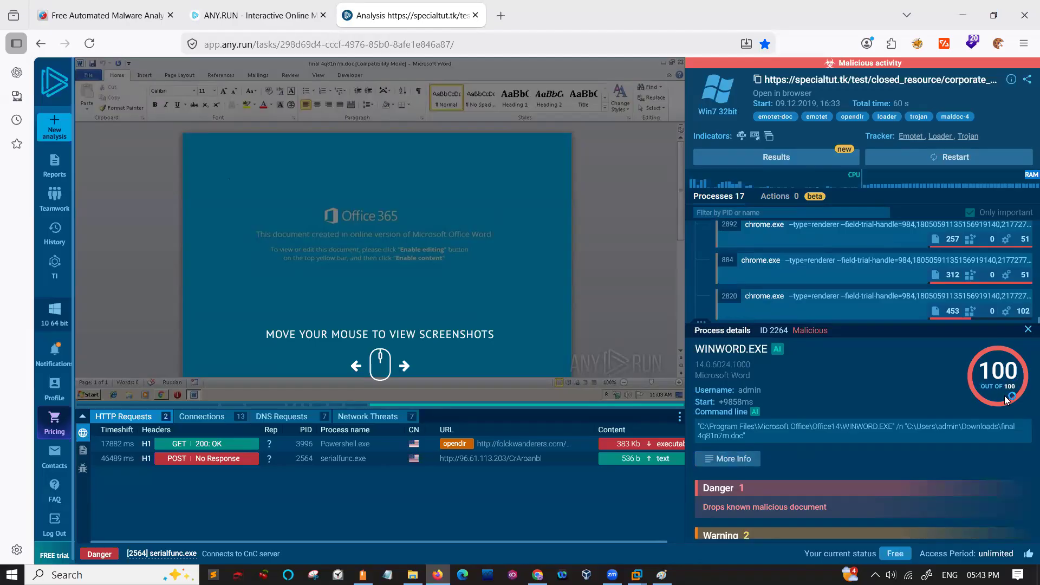
pyautogui.scroll(-1, 799, 424)
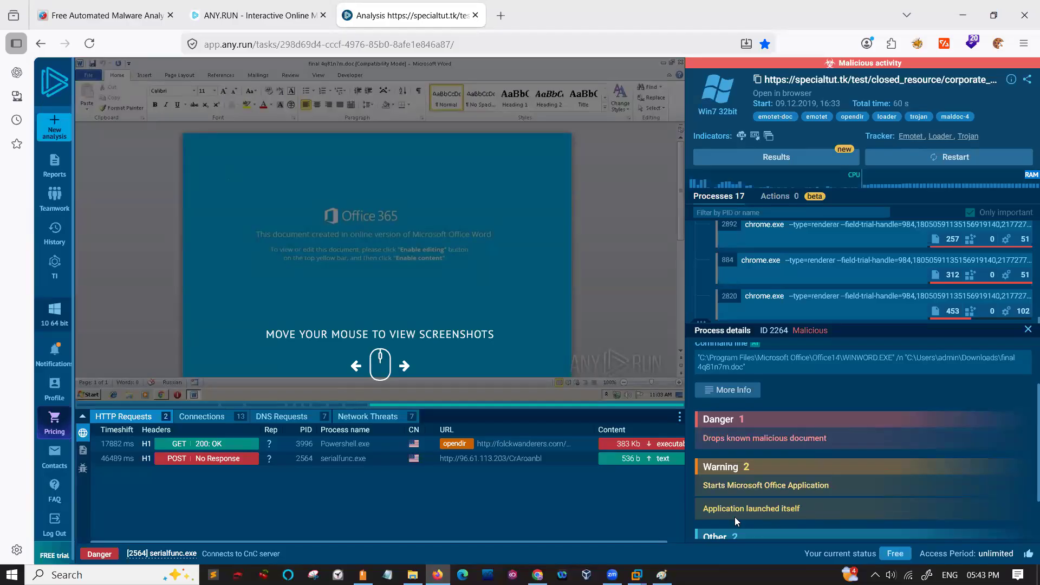
pyautogui.scroll(-1, 779, 511)
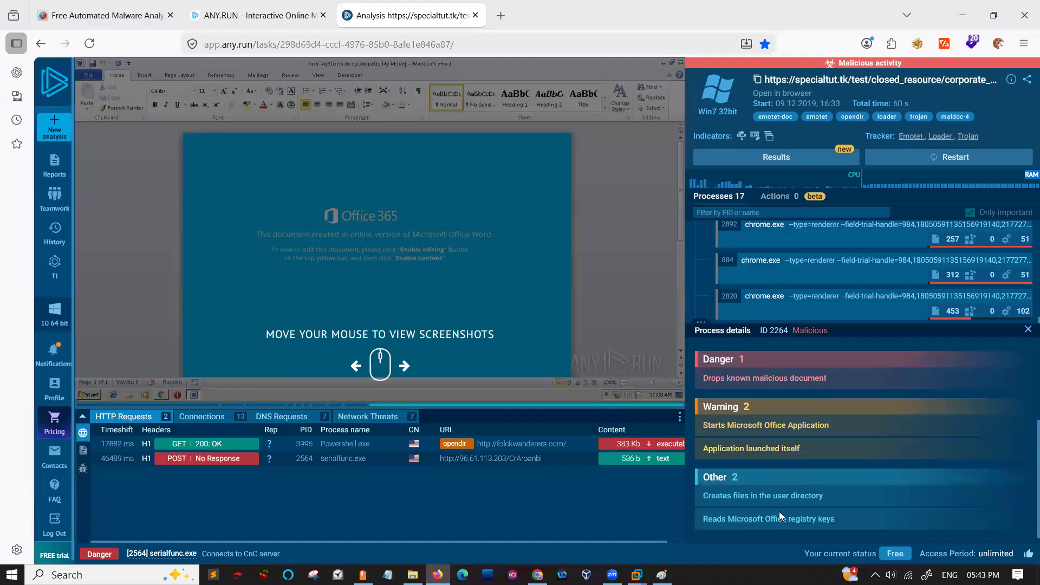
pyautogui.scroll(3, 779, 512)
pyautogui.click(734, 461)
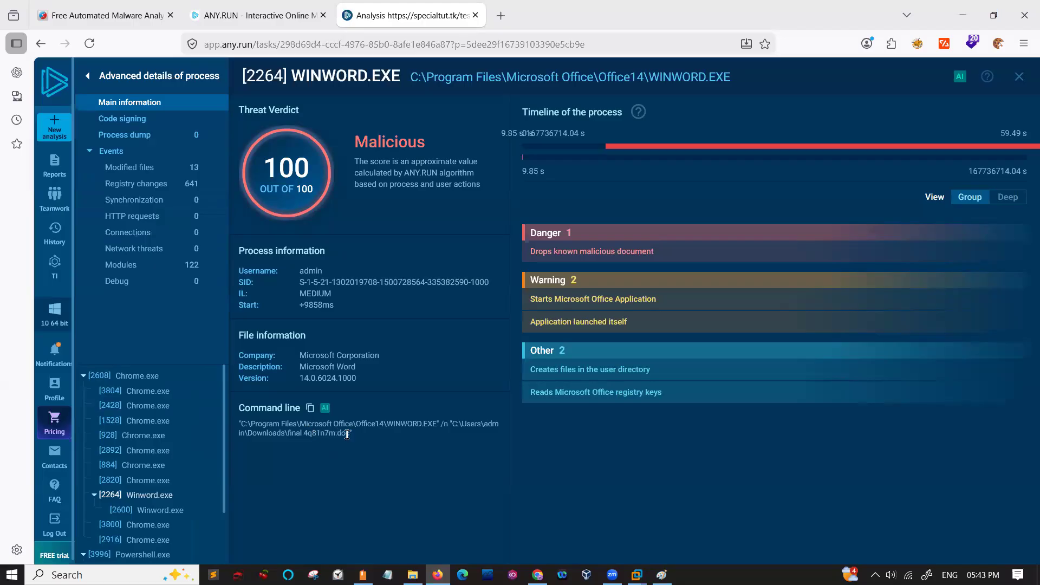
pyautogui.moveTo(349, 434); pyautogui.dragTo(272, 420)
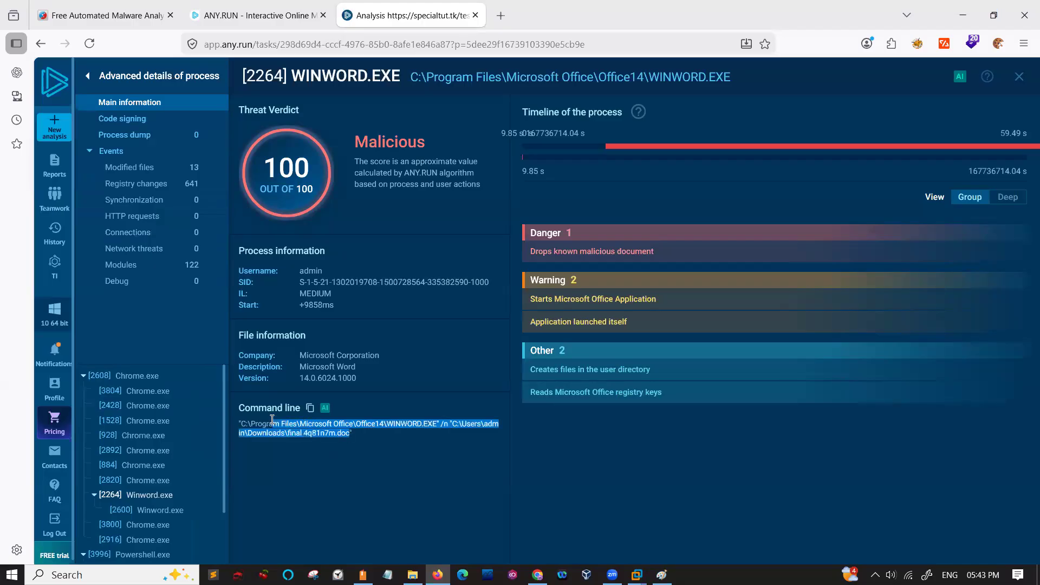
pyautogui.click(1013, 80)
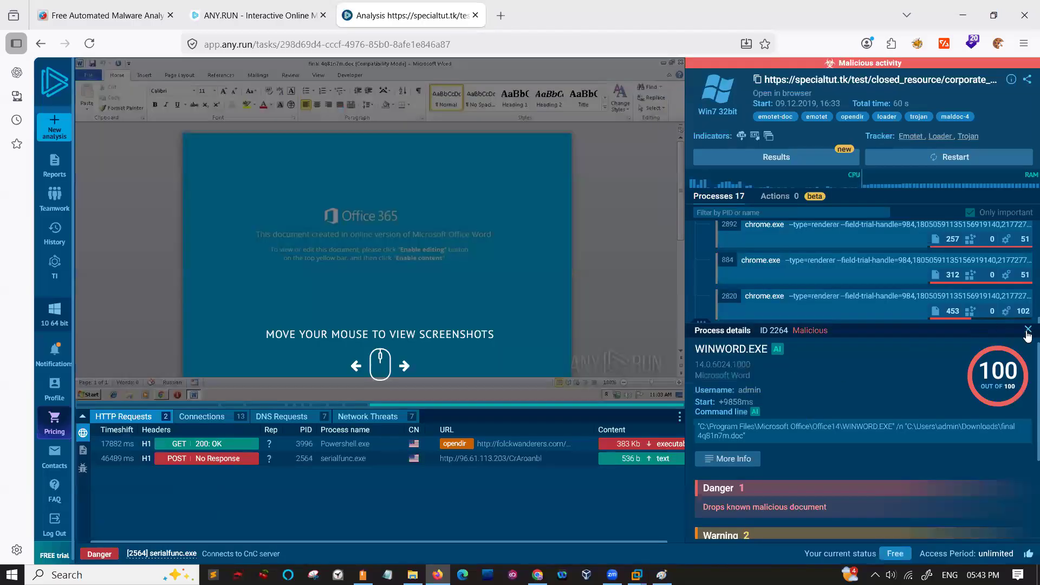
pyautogui.click(1028, 330)
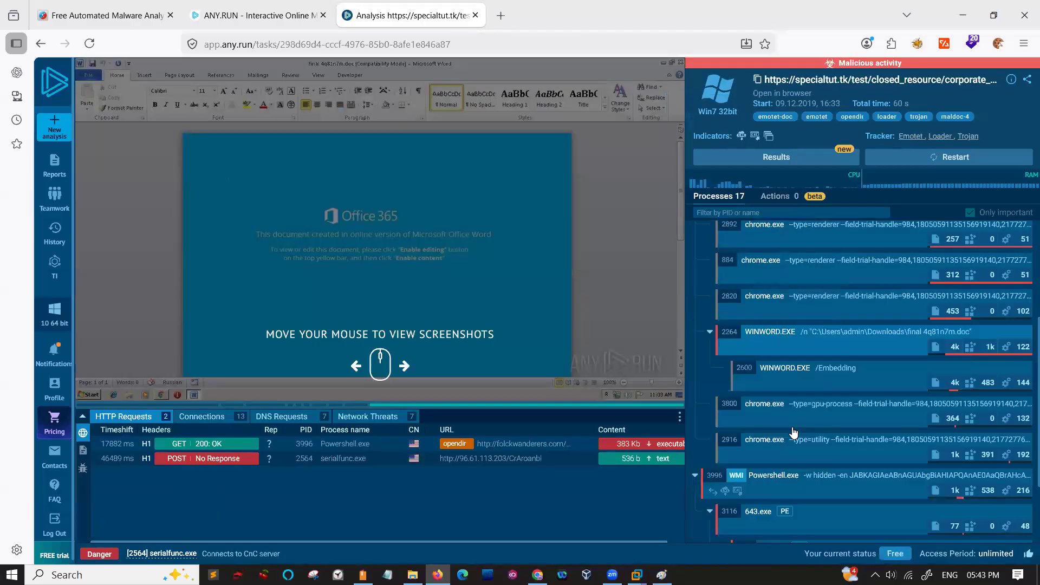
# - Open the Powershell.exe 3996 process's advanced details and examine its danger and warning indicators
pyautogui.click(757, 481)
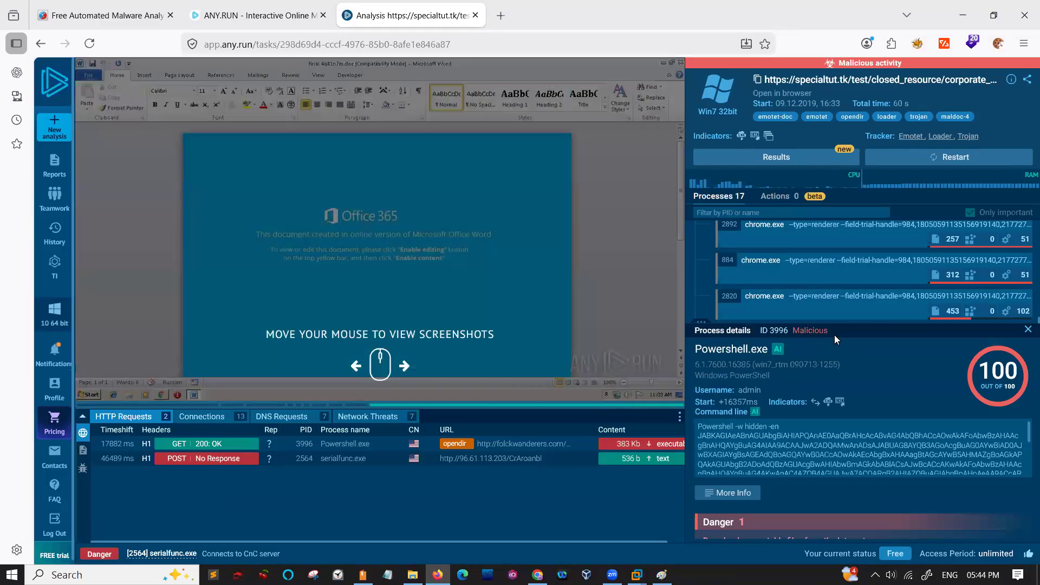
pyautogui.scroll(-3, 787, 454)
pyautogui.scroll(-1, 787, 454)
pyautogui.click(735, 493)
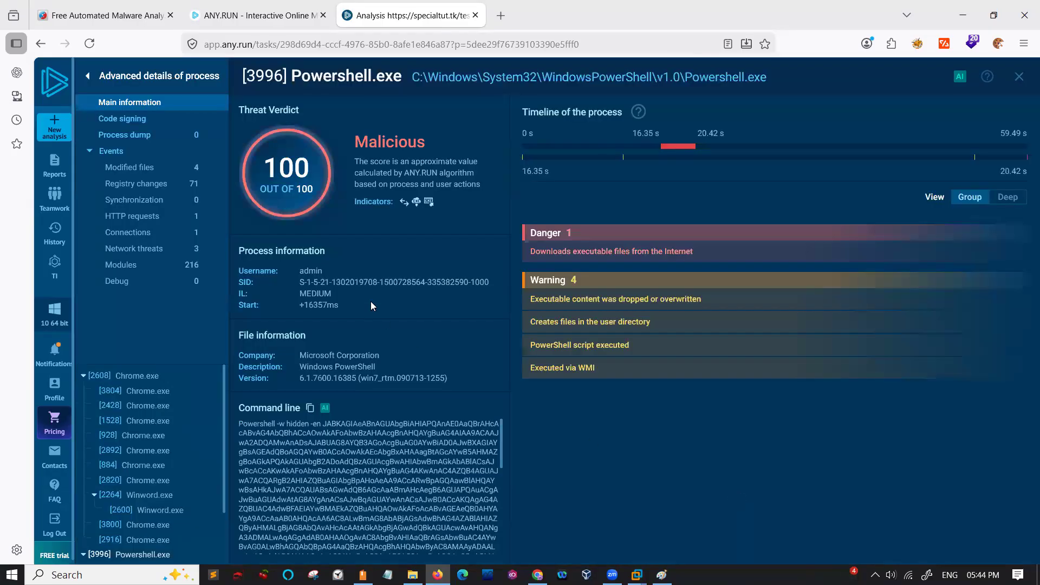
pyautogui.moveTo(525, 255); pyautogui.dragTo(699, 257)
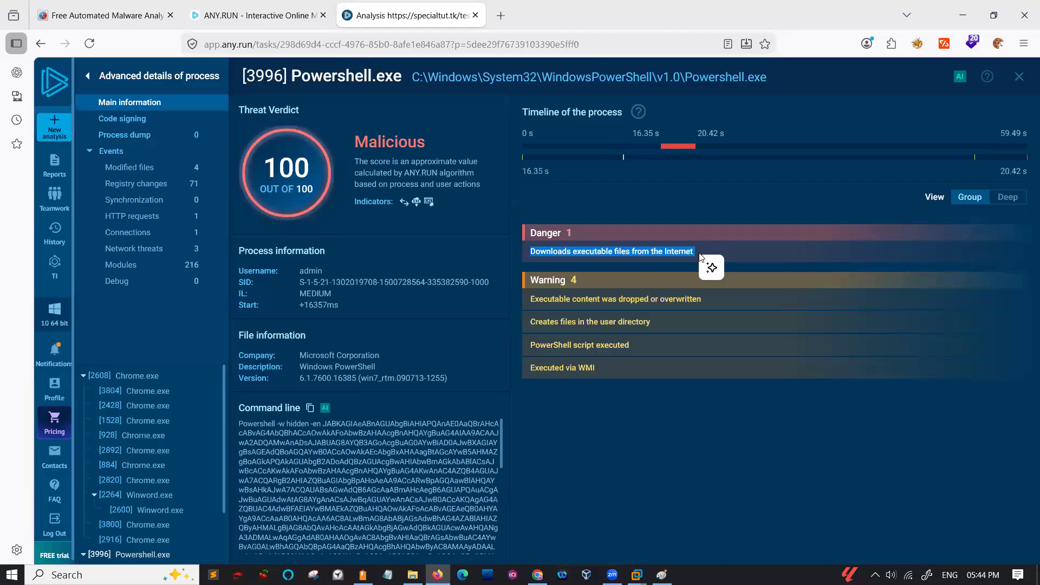
pyautogui.moveTo(524, 299); pyautogui.dragTo(696, 303)
pyautogui.moveTo(527, 324); pyautogui.dragTo(660, 323)
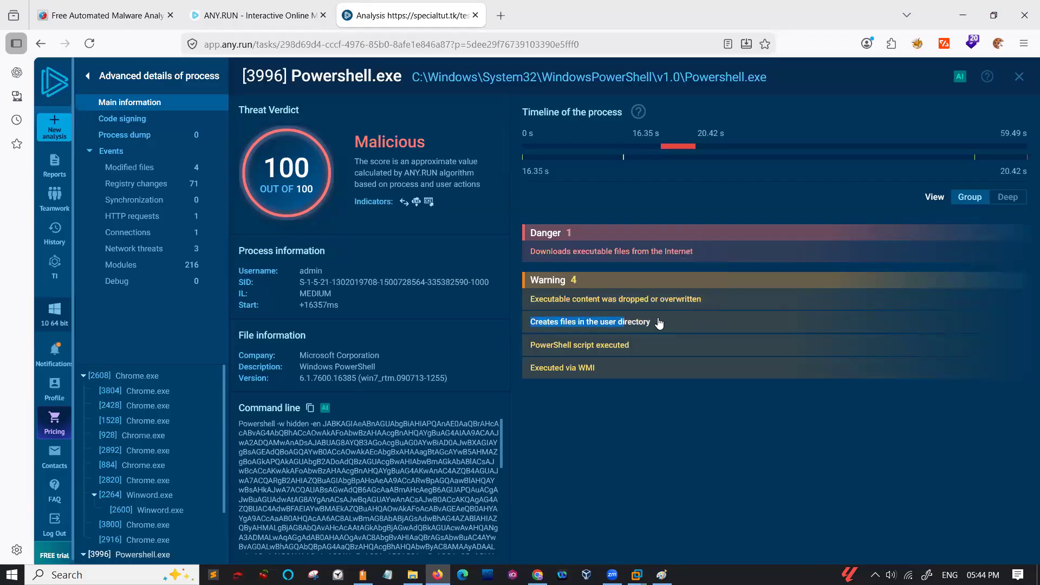
pyautogui.moveTo(527, 344); pyautogui.dragTo(650, 342)
pyautogui.moveTo(528, 368); pyautogui.dragTo(619, 369)
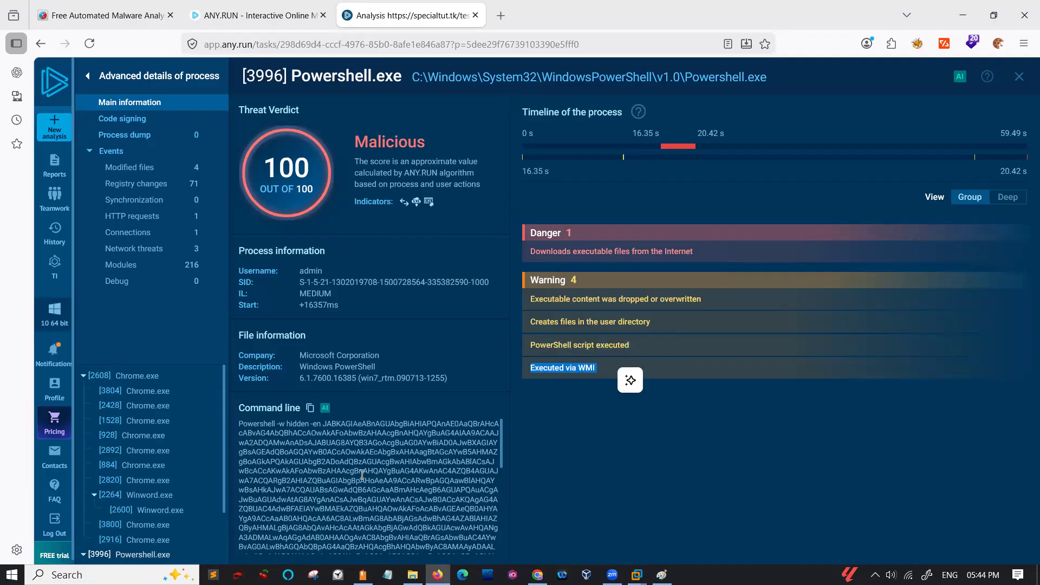
# - Inspect the Powershell.exe process's encoded command line and copy the full command
pyautogui.scroll(-2, 309, 471)
pyautogui.moveTo(282, 438); pyautogui.dragTo(329, 524)
pyautogui.scroll(3, 329, 524)
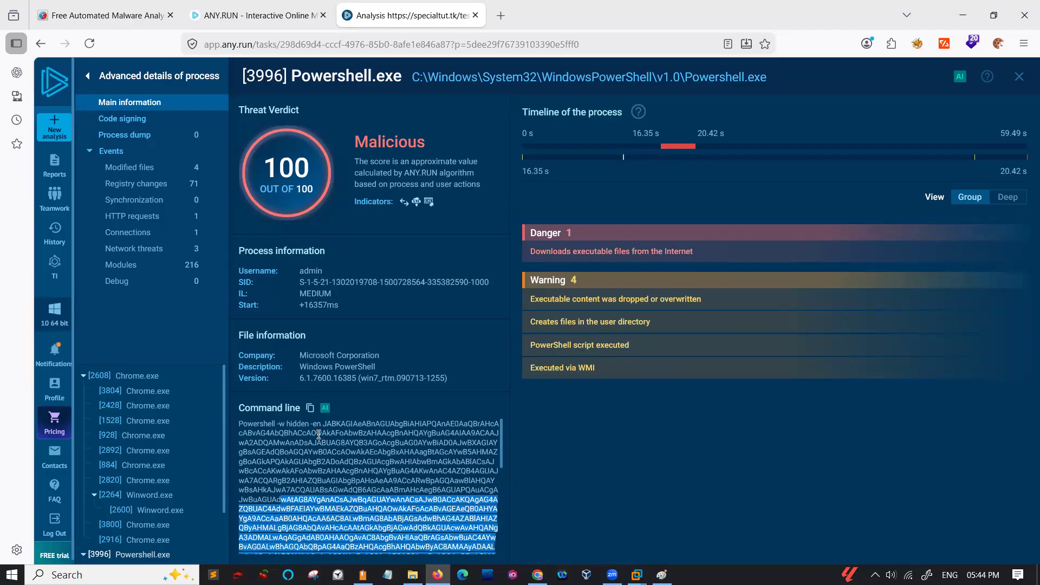
pyautogui.click(321, 499)
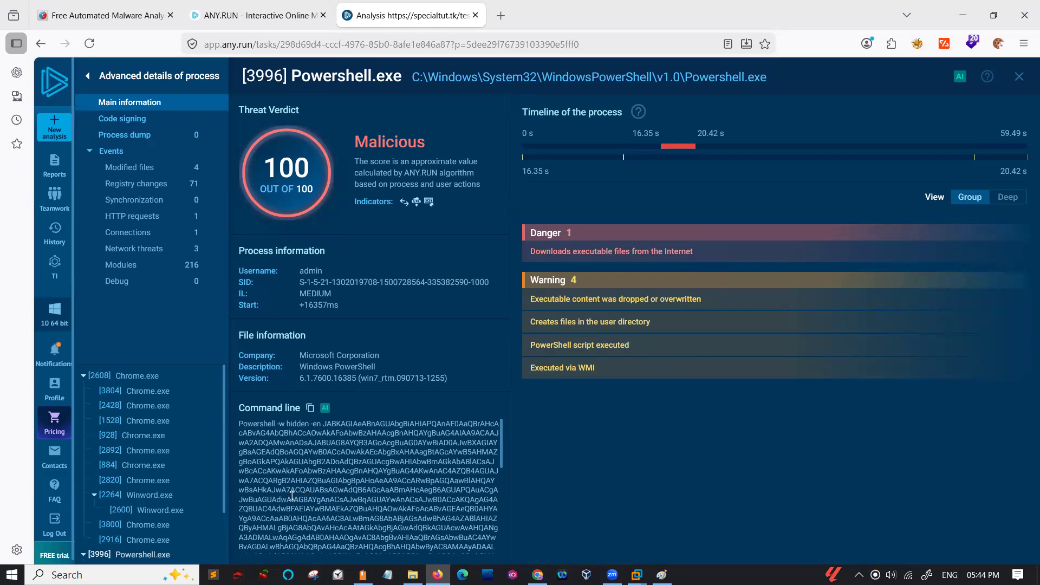
pyautogui.moveTo(326, 425); pyautogui.dragTo(448, 549)
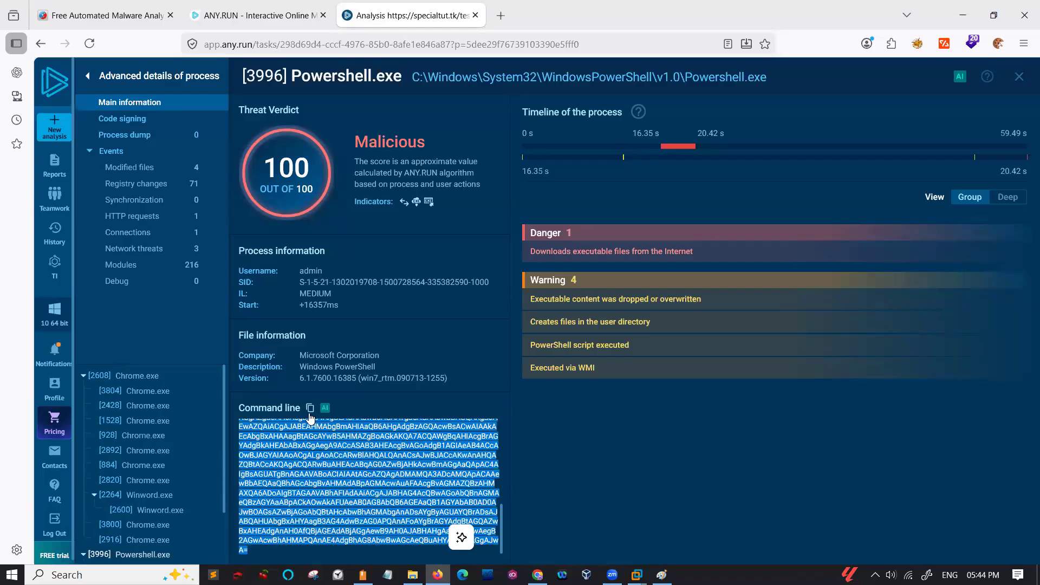
pyautogui.click(486, 82)
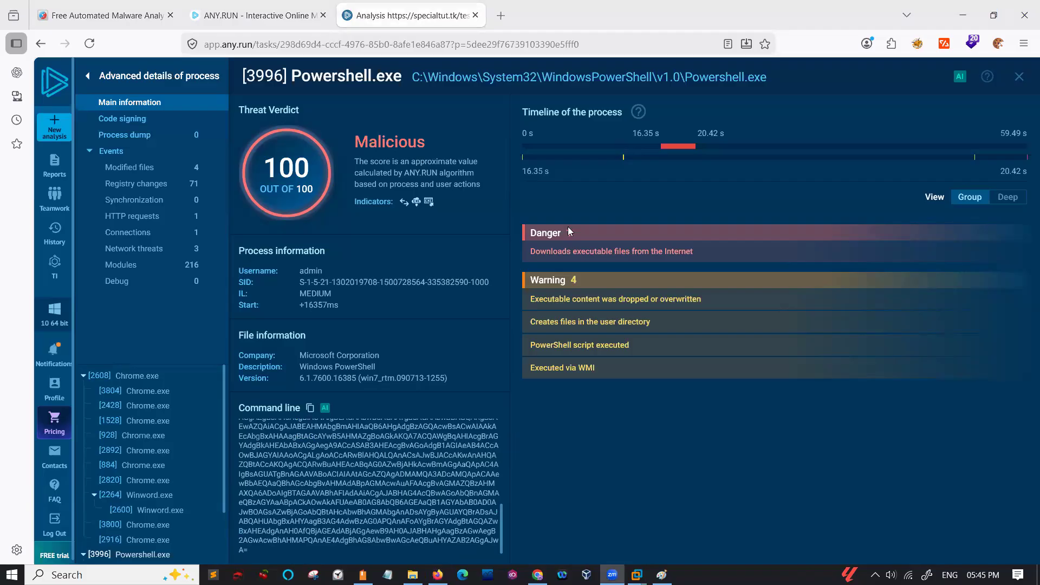
# - Search for cyberchef in a separate browser tab and open the CyberChef site at gchq.github.io
pyautogui.click(502, 16)
pyautogui.write('cyber')
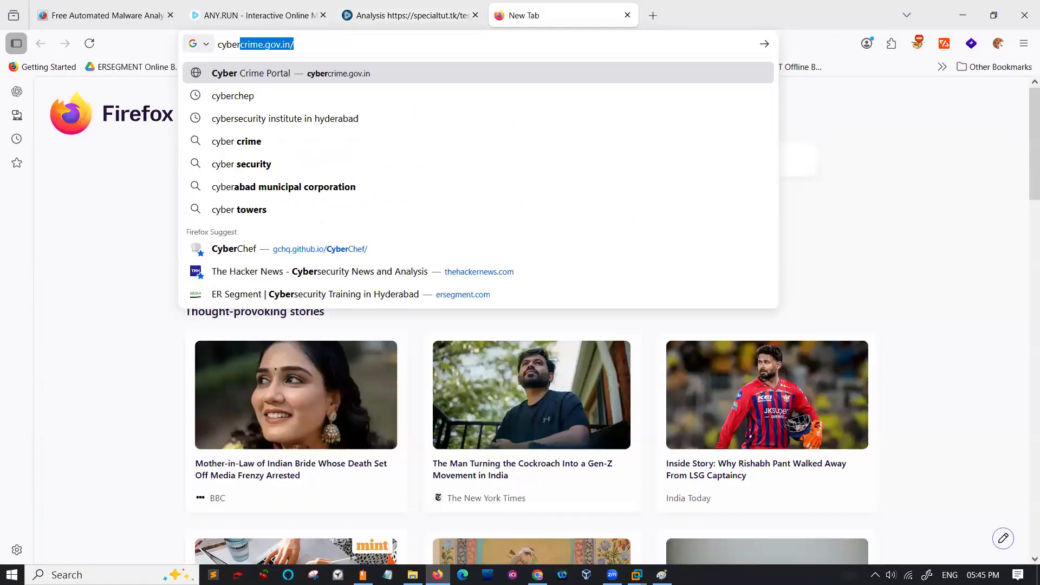
pyautogui.write('chef')
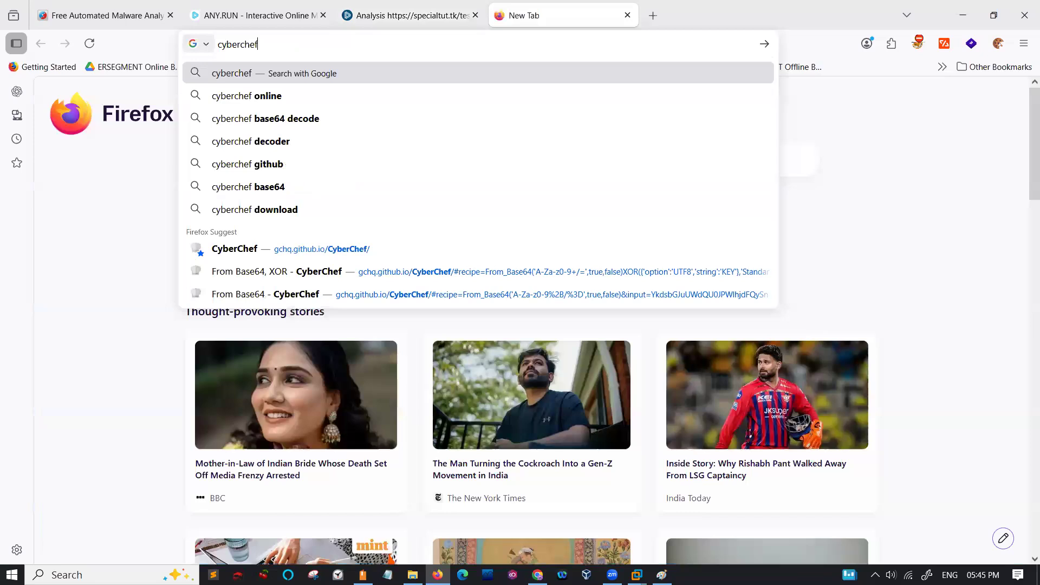
pyautogui.press('Return')
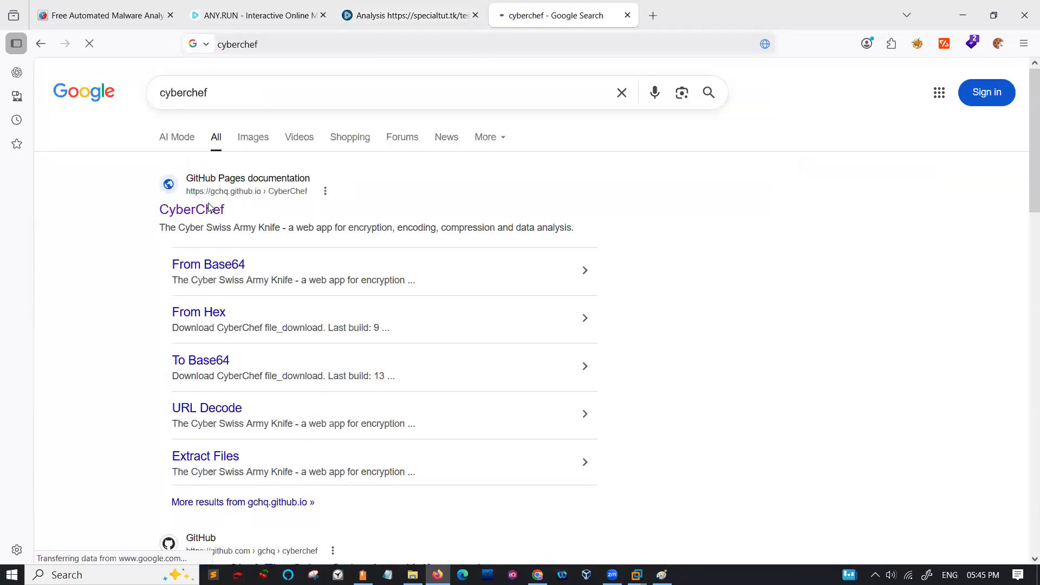
pyautogui.click(210, 208)
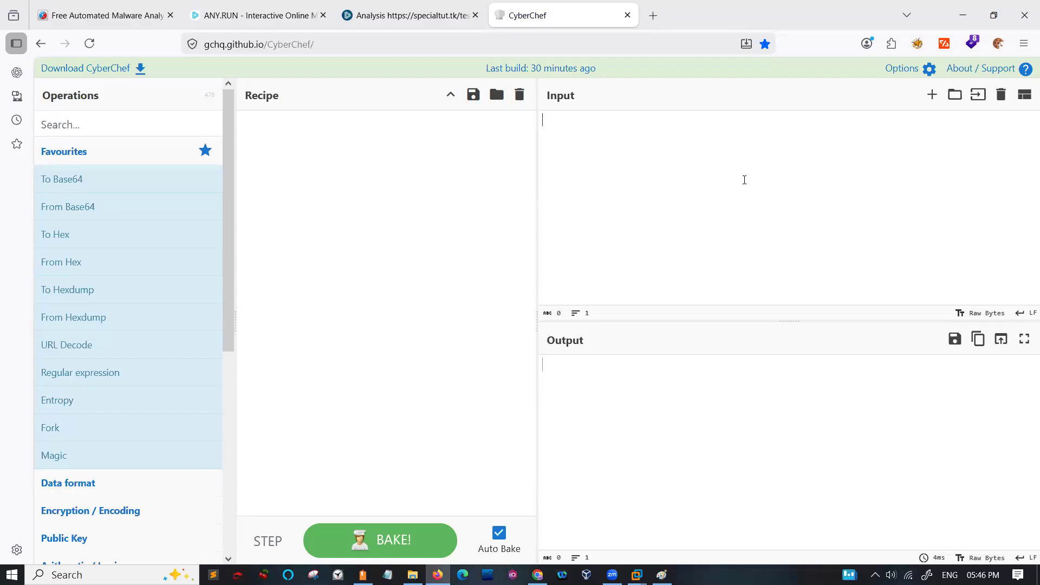
# - Paste the copied PowerShell command as the CyberChef input and remove the "Powershell -w hidden -en" prefix from it
pyautogui.hotkey('ctrl', 'v')
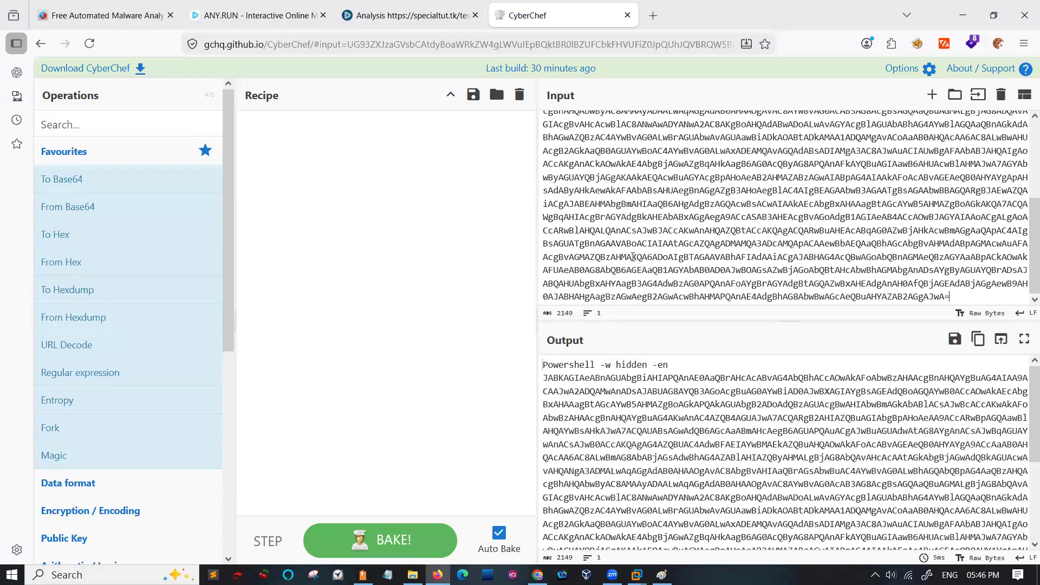
pyautogui.scroll(5, 632, 256)
pyautogui.moveTo(675, 119); pyautogui.dragTo(544, 119)
pyautogui.press('BackSpace')
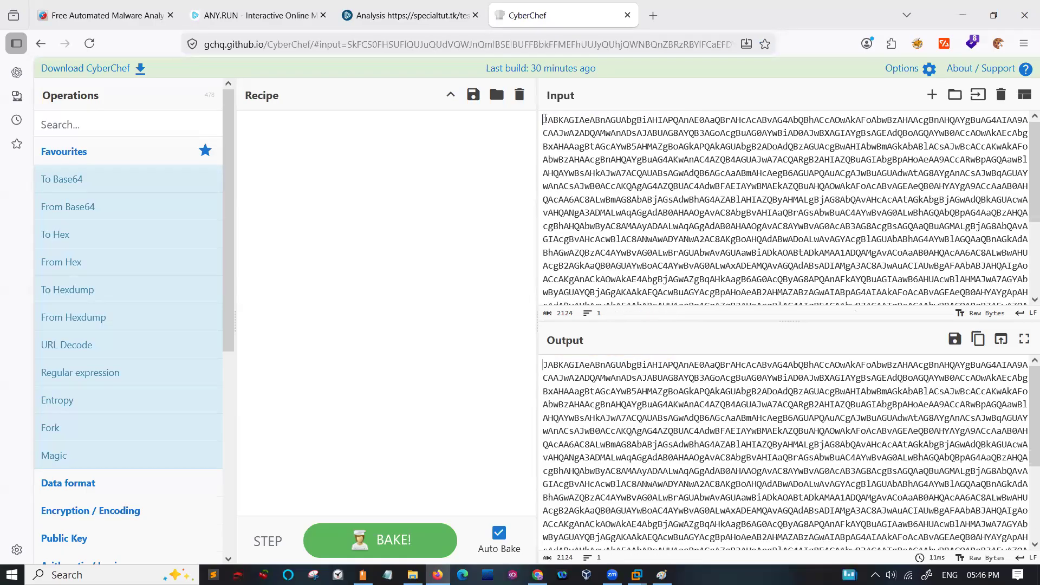
# - Build a recipe that decodes the input with From Base64 followed by URL Decode
pyautogui.moveTo(88, 209); pyautogui.dragTo(331, 146)
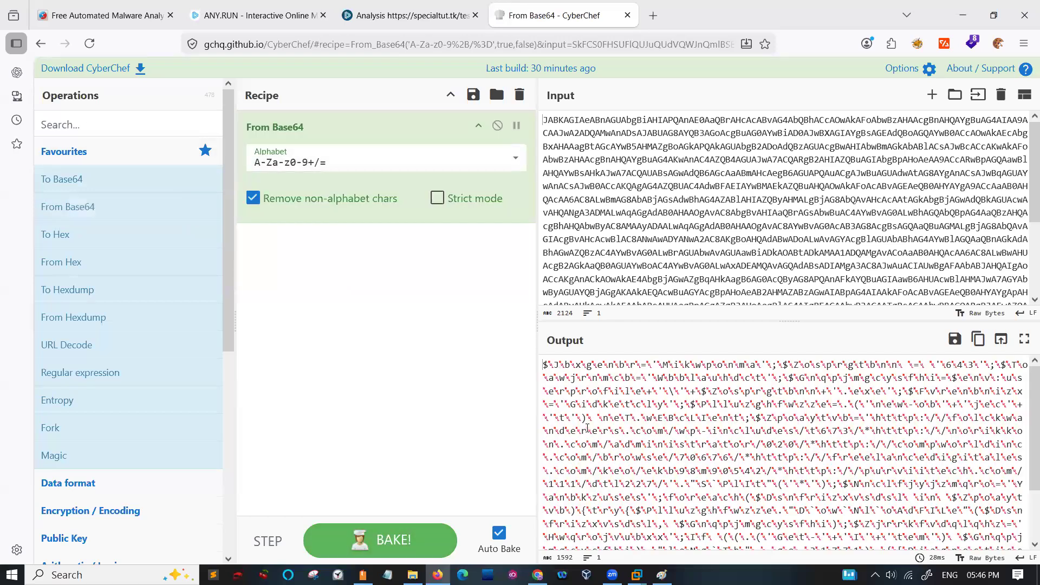
pyautogui.moveTo(96, 344); pyautogui.dragTo(319, 275)
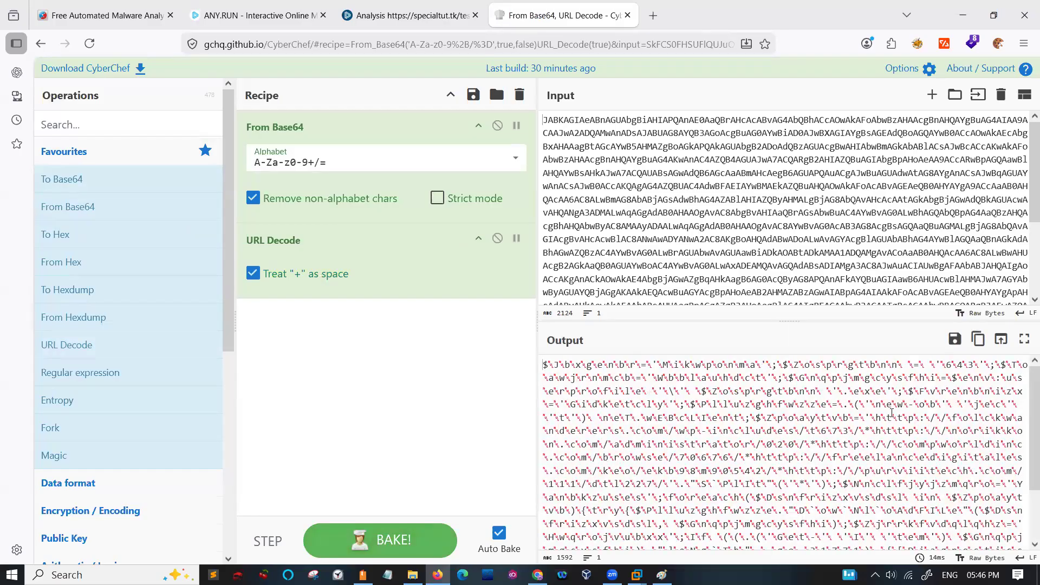
# - Try baking the recipe with URL Decode's Treat "+" as space option turned off, and turn the option back on
pyautogui.click(252, 275)
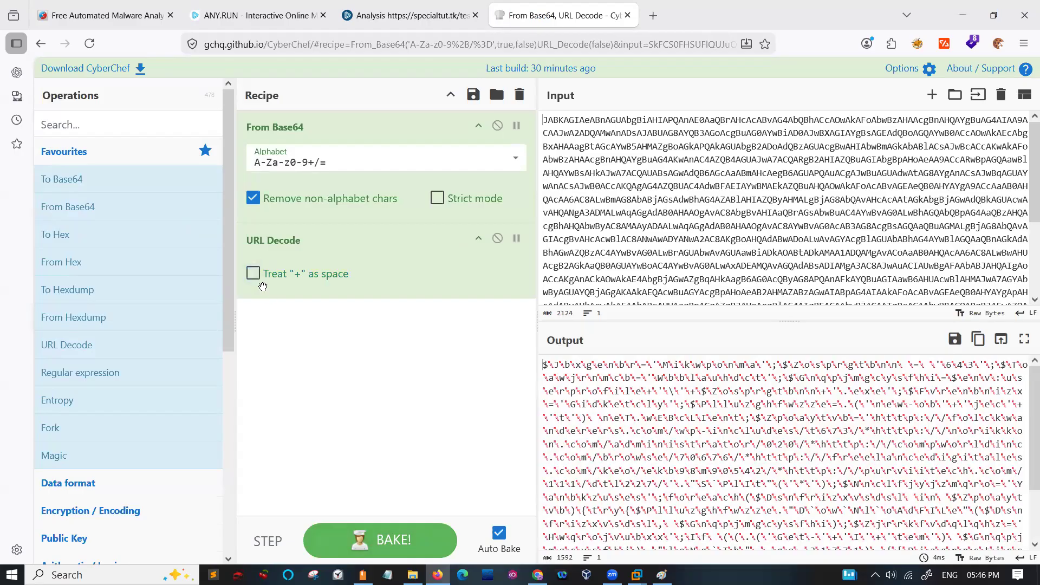
pyautogui.click(364, 546)
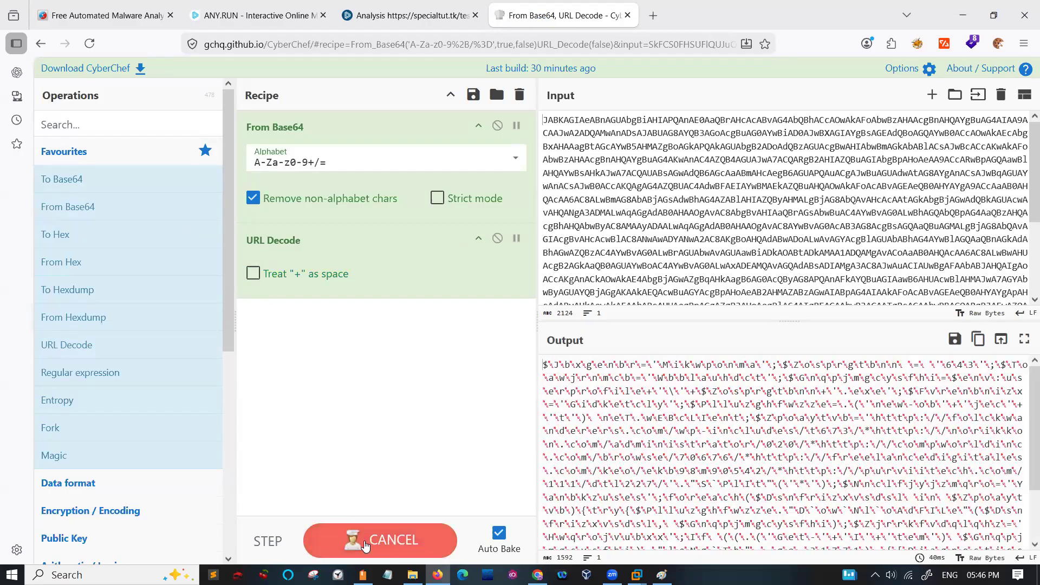
pyautogui.click(253, 275)
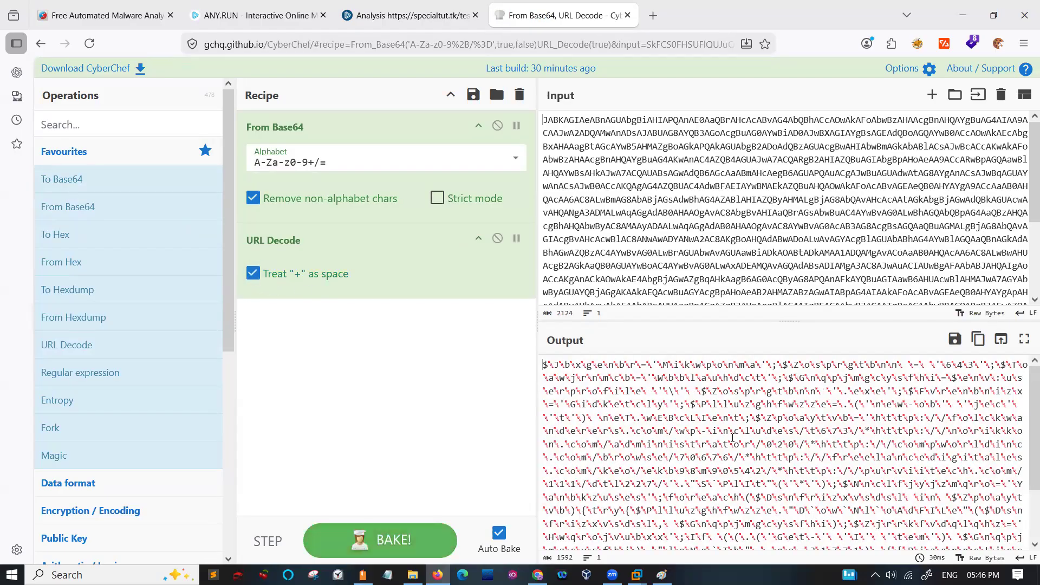
# - Examine the decoded output at a larger size, highlighting the embedded download URLs, including the folckwanderers.com/wp-includes/t673 address
pyautogui.hotkey('ctrl', '+')
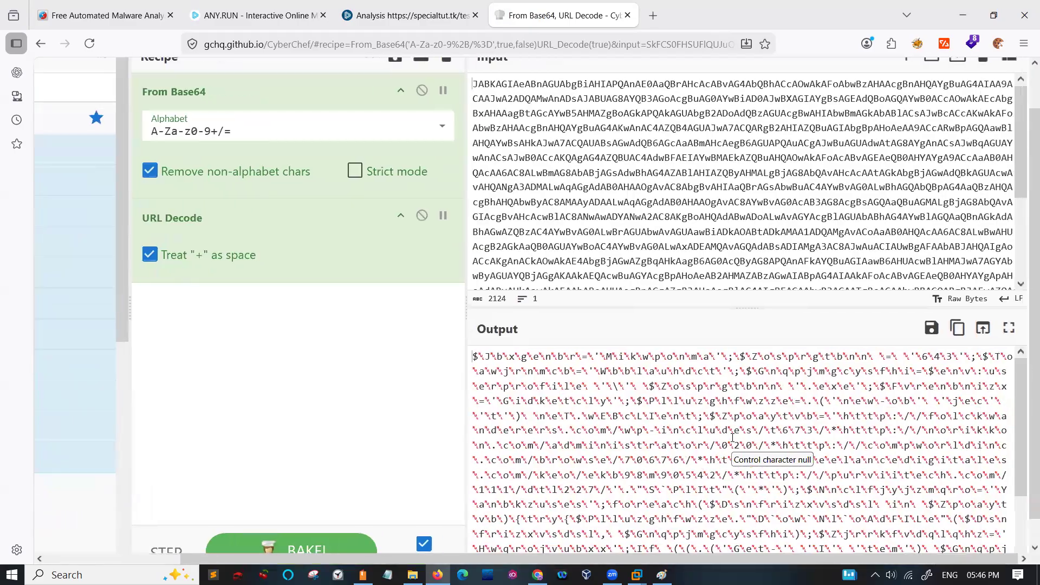
pyautogui.hotkey('ctrl', '+')
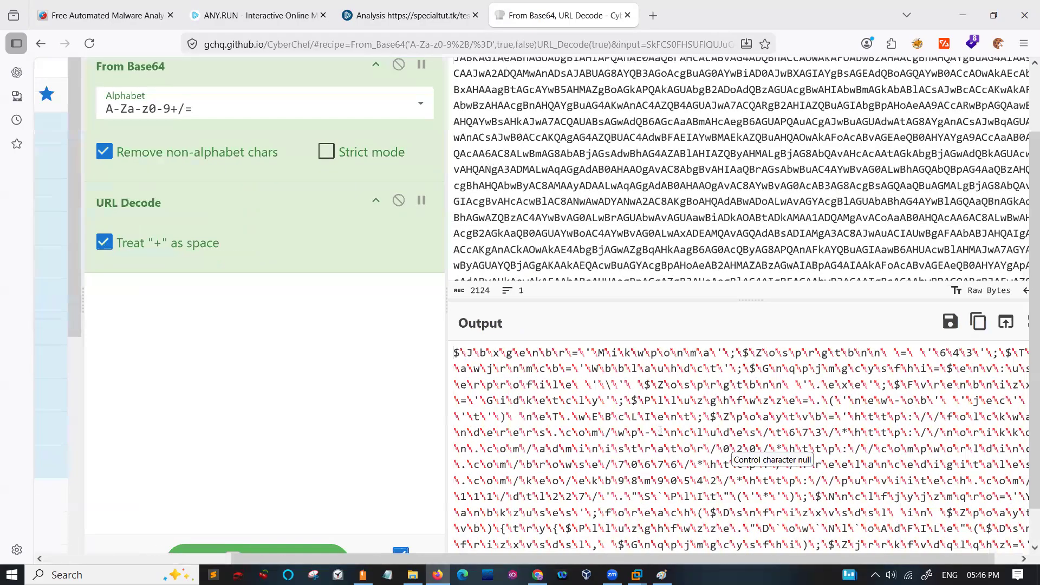
pyautogui.hotkey('ctrl', '+')
pyautogui.hscroll(4, 750, 418)
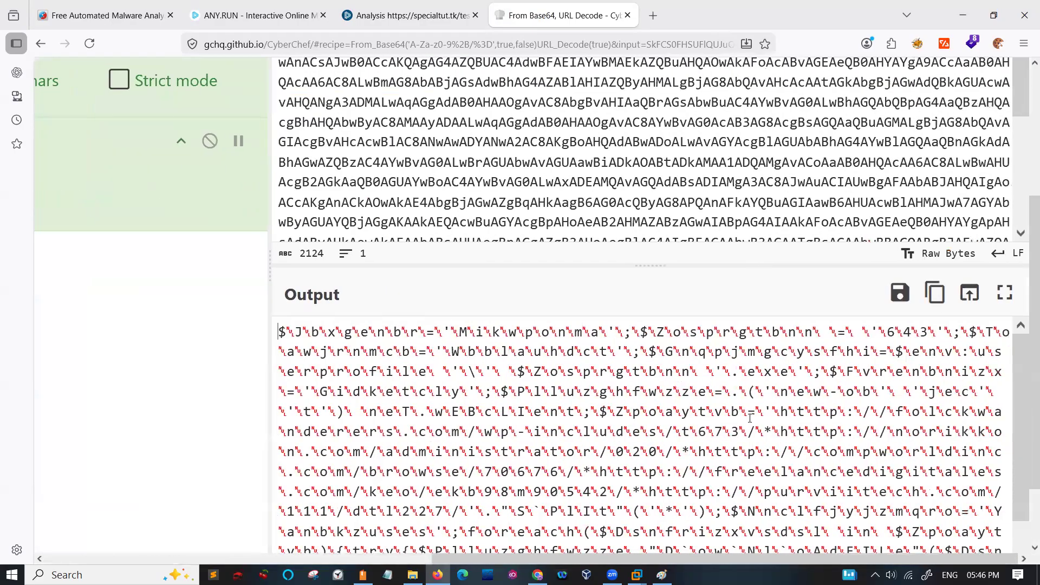
pyautogui.moveTo(778, 432); pyautogui.dragTo(791, 432)
pyautogui.moveTo(859, 434); pyautogui.dragTo(970, 432)
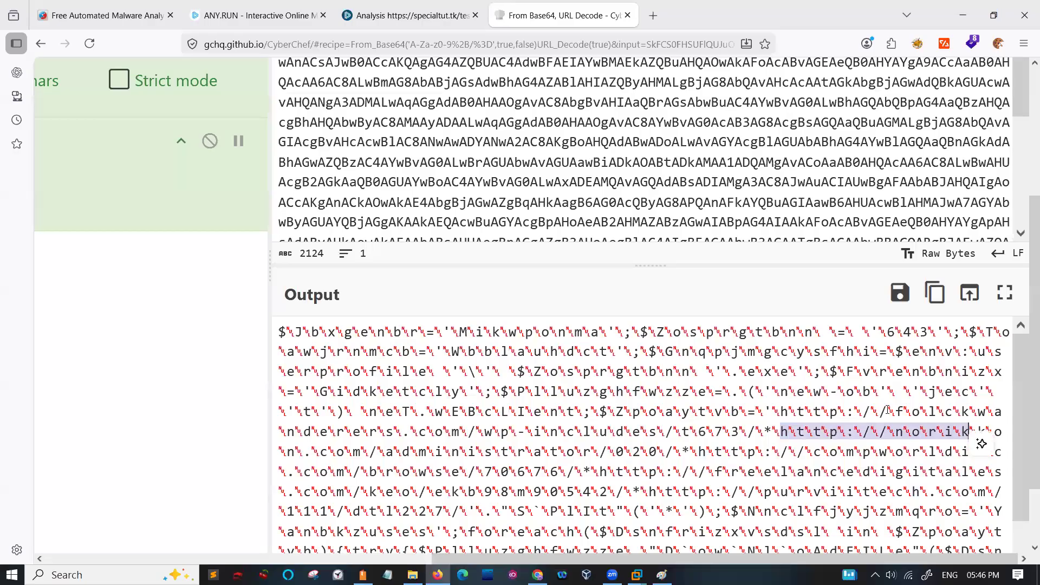
pyautogui.moveTo(882, 411); pyautogui.dragTo(895, 411)
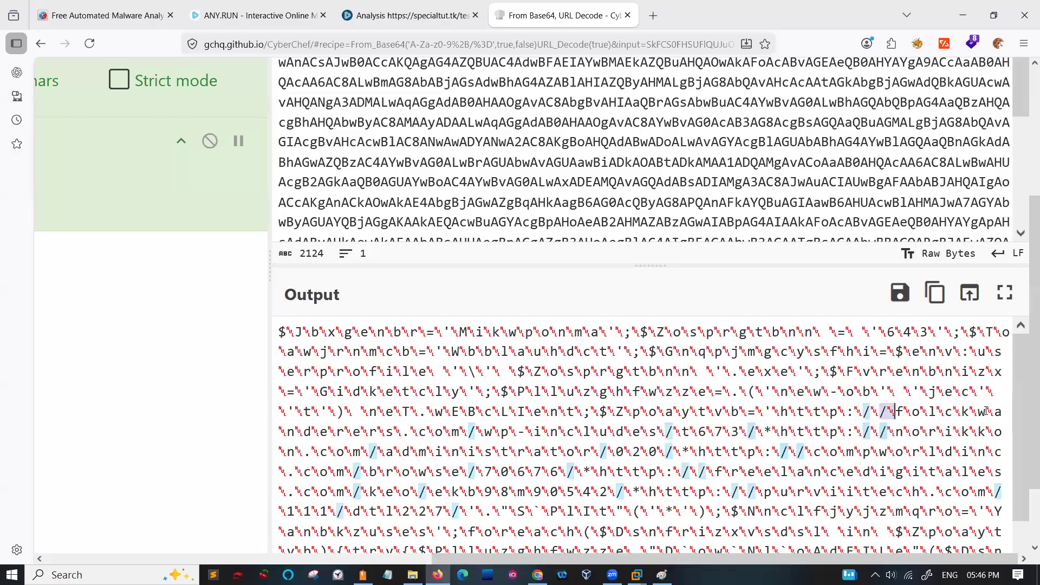
pyautogui.moveTo(986, 412); pyautogui.dragTo(987, 412)
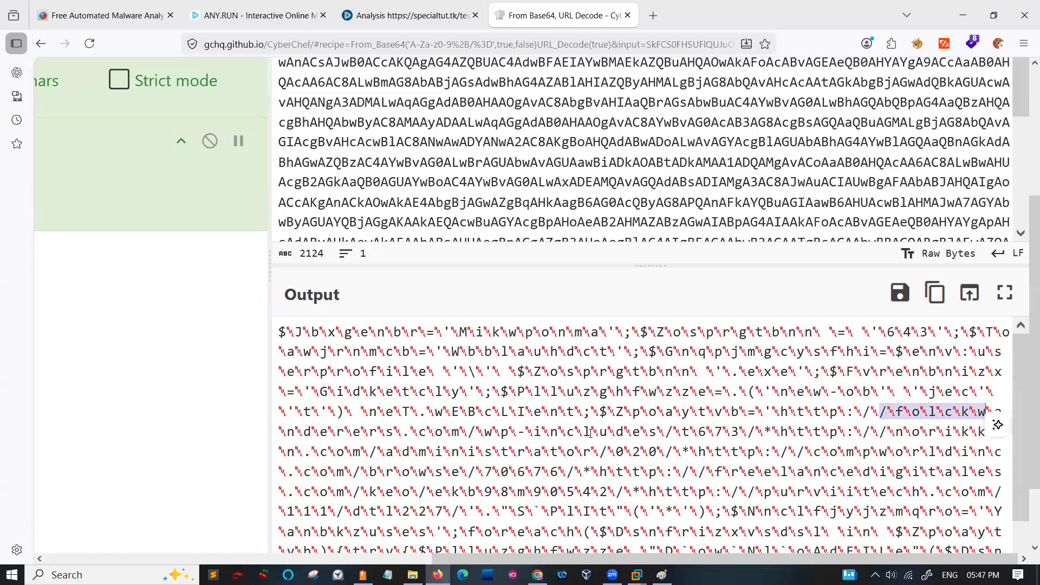
pyautogui.moveTo(745, 432); pyautogui.dragTo(777, 413)
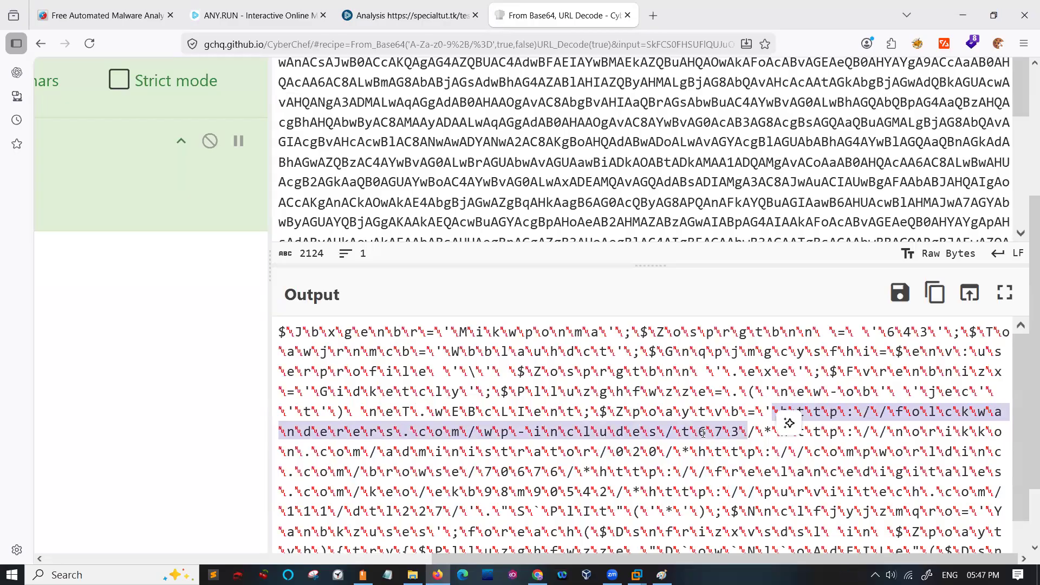
pyautogui.scroll(-5, 703, 434)
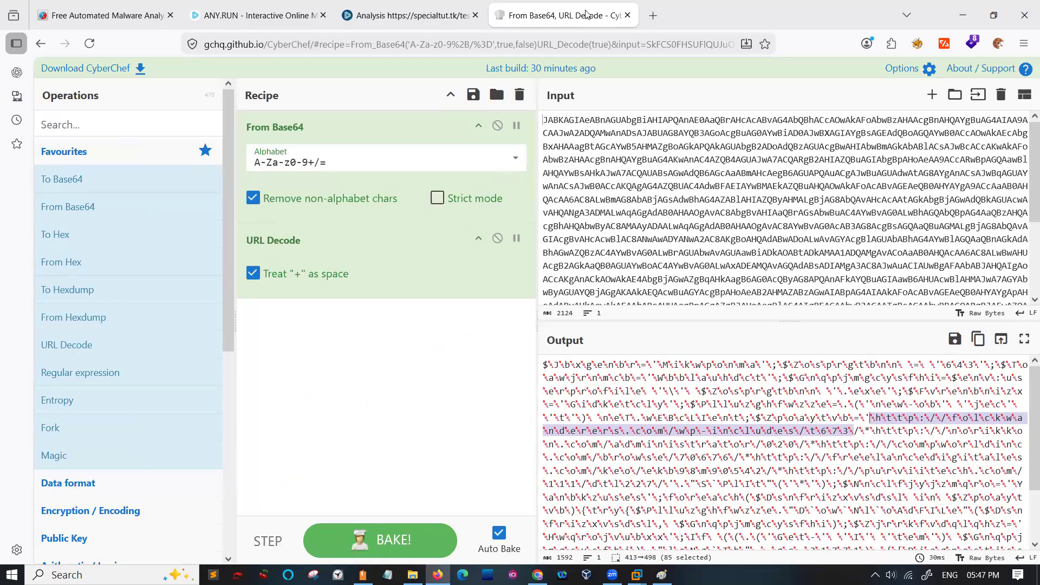
# - Switch back to the ANY.RUN specialtut.tk analysis and close the Powershell.exe advanced details and process details
pyautogui.click(405, 9)
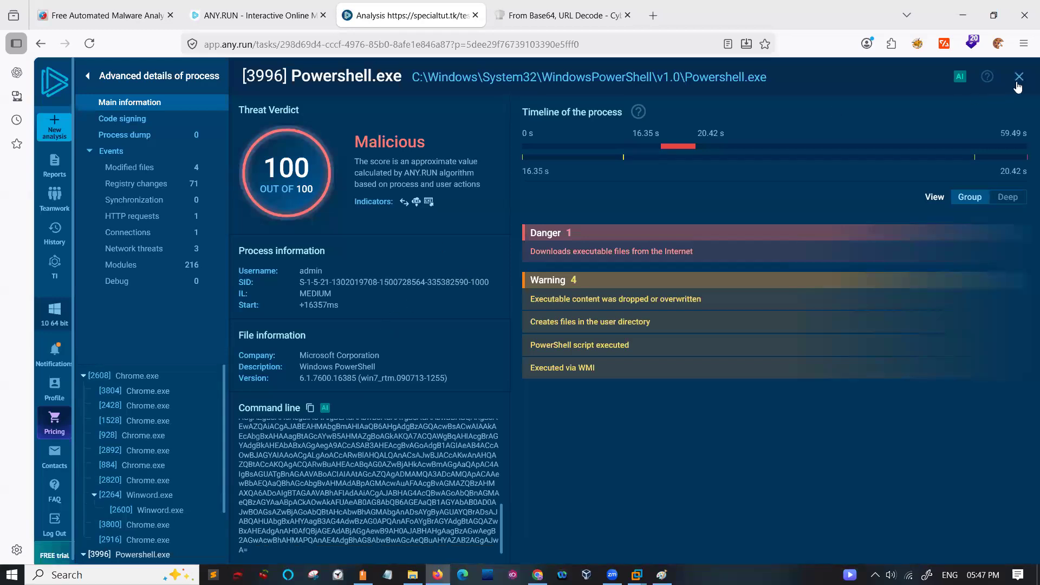
pyautogui.click(1018, 82)
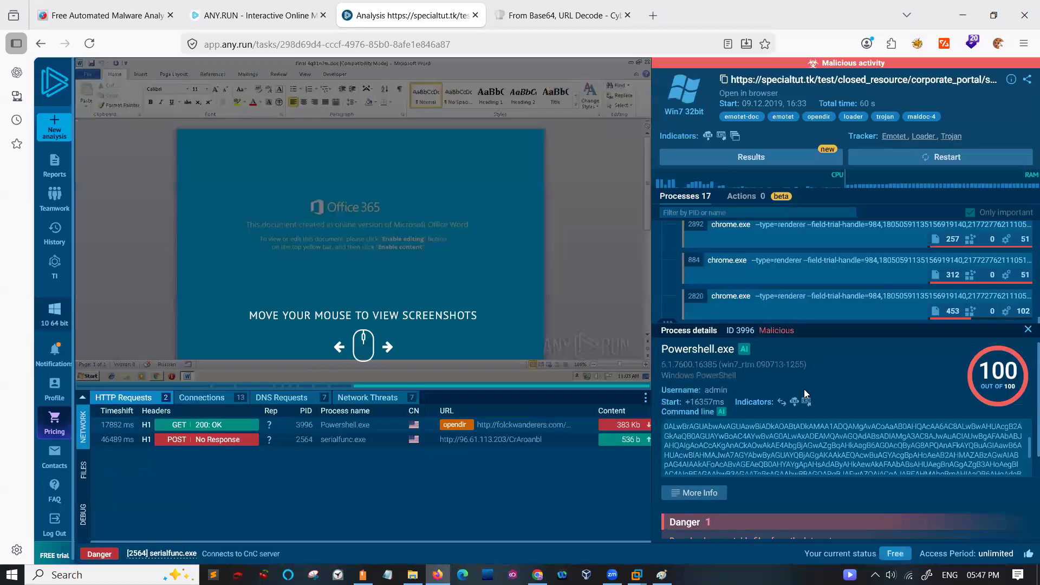
pyautogui.click(1028, 332)
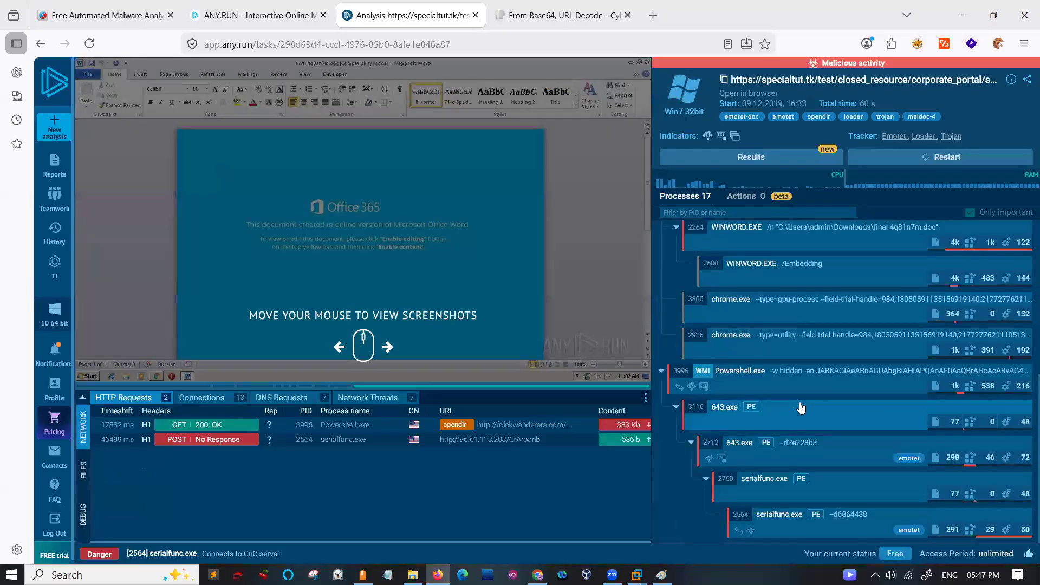
# - Examine the danger indicator of the 643.exe 3116 process and close its details
pyautogui.click(736, 420)
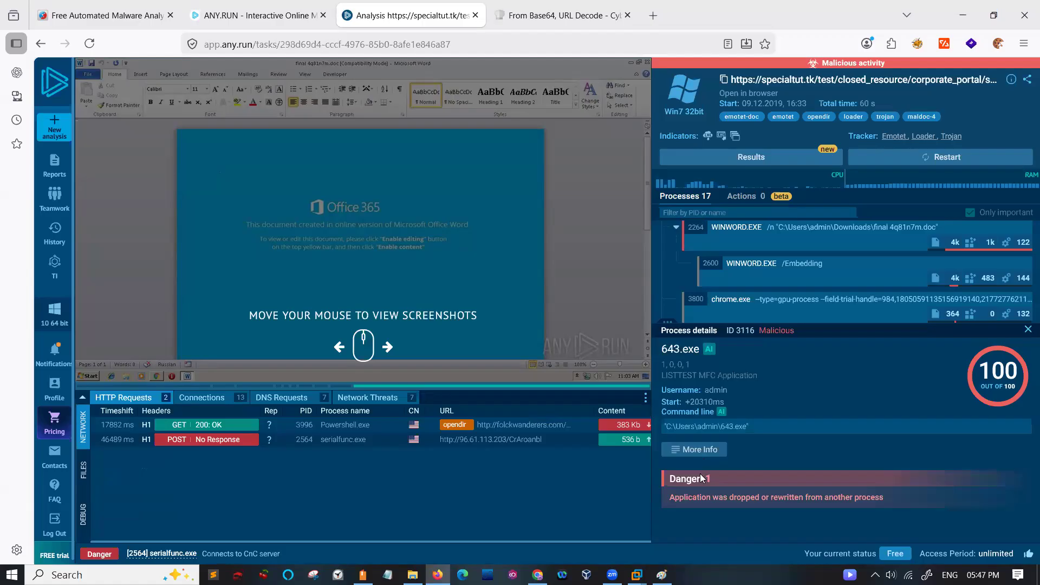
pyautogui.moveTo(671, 501); pyautogui.dragTo(762, 505)
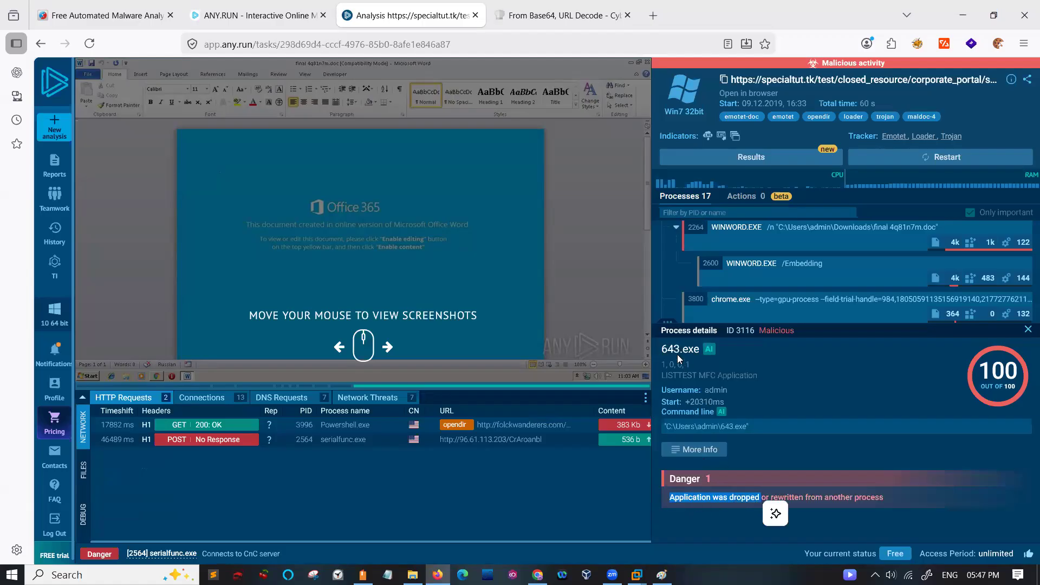
pyautogui.click(1028, 329)
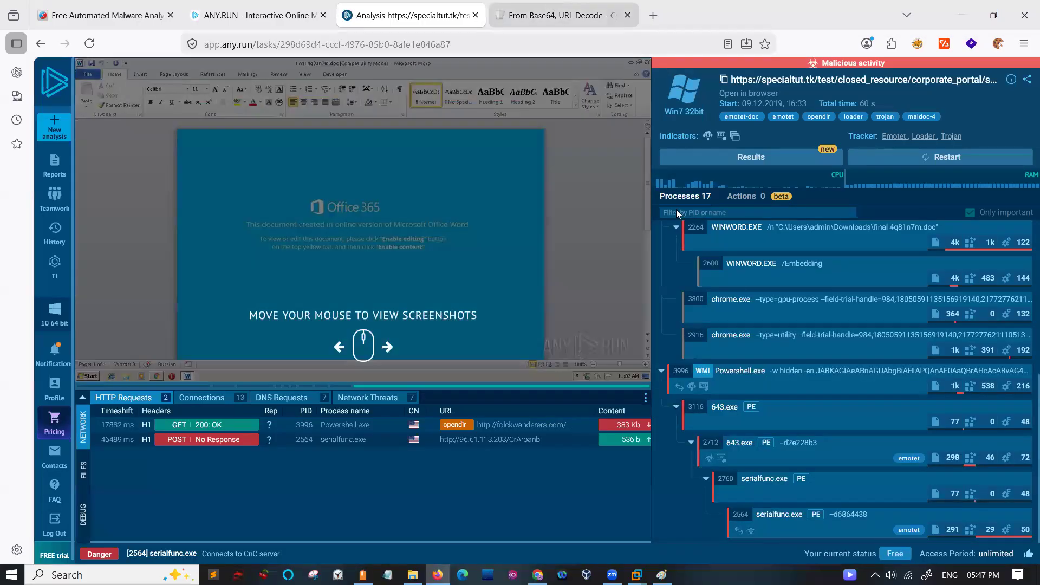
# - Return to the decoded PowerShell output in CyberChef
pyautogui.hotkey('ctrl', 'Tab')
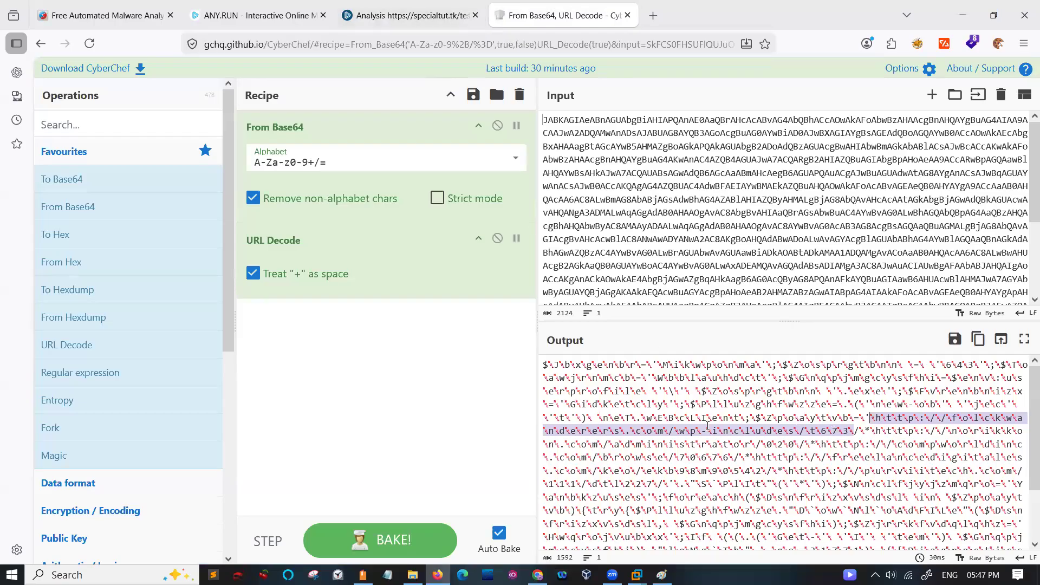
# - Switch back to the ANY.RUN specialtut.tk analysis, examine the details of the serialfunc.exe 2760 process and close them
pyautogui.click(410, 16)
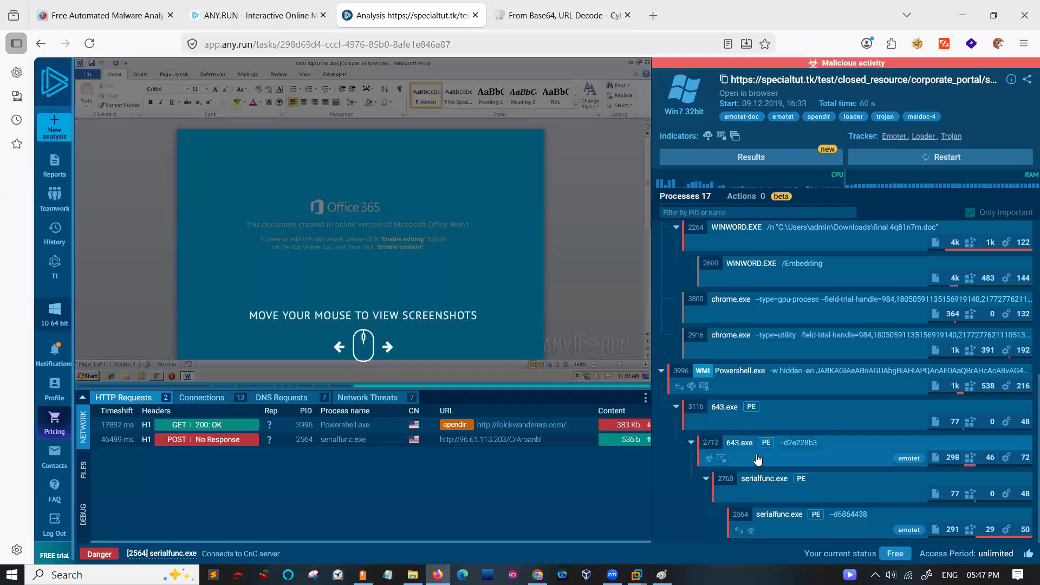
pyautogui.click(780, 491)
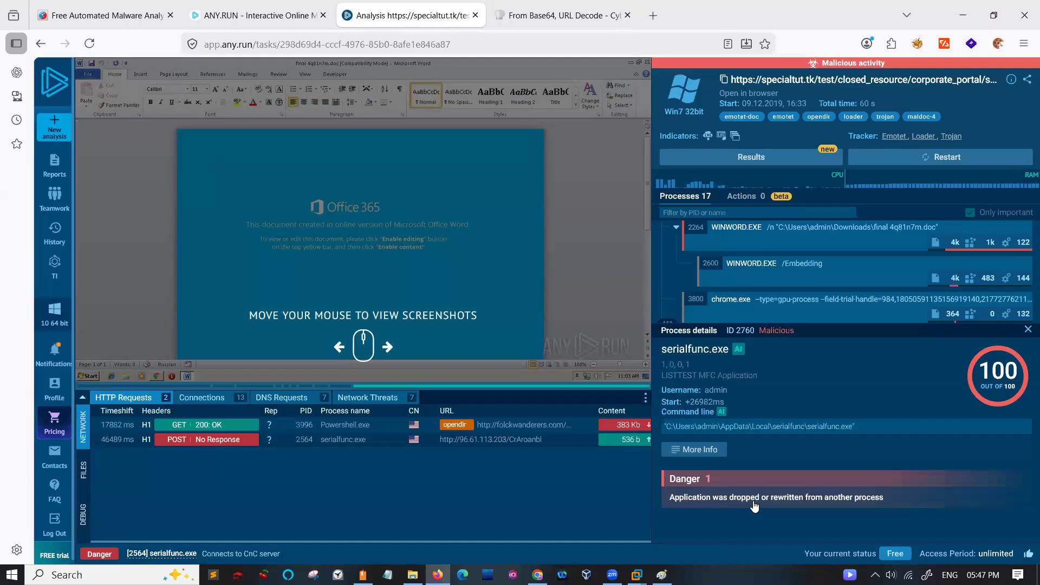
pyautogui.click(1028, 330)
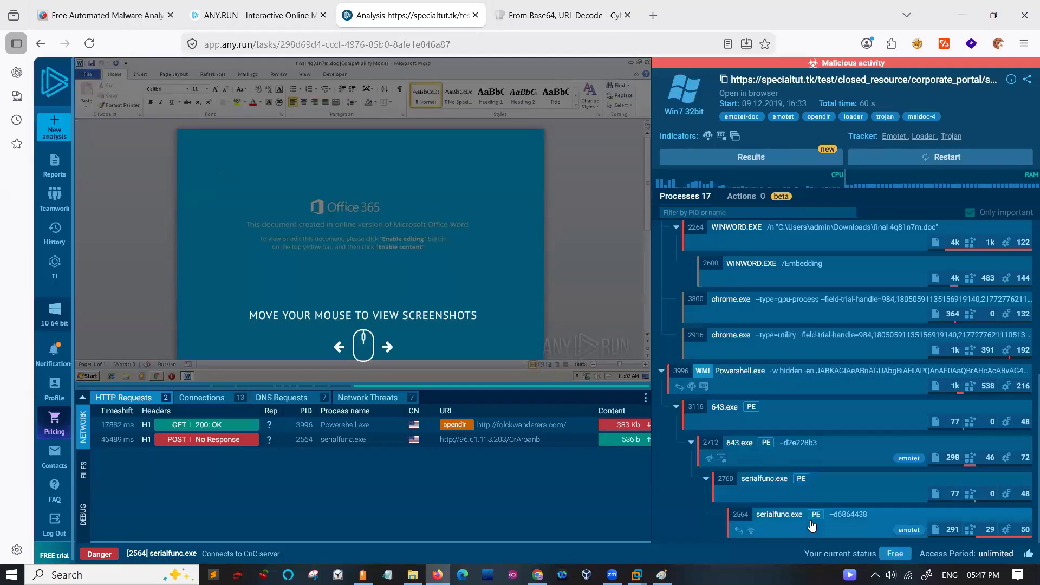
# - Examine the advanced details of the serialfunc.exe 2564 process, highlighting its danger and warning indicators and reviewing its network threats
pyautogui.click(810, 520)
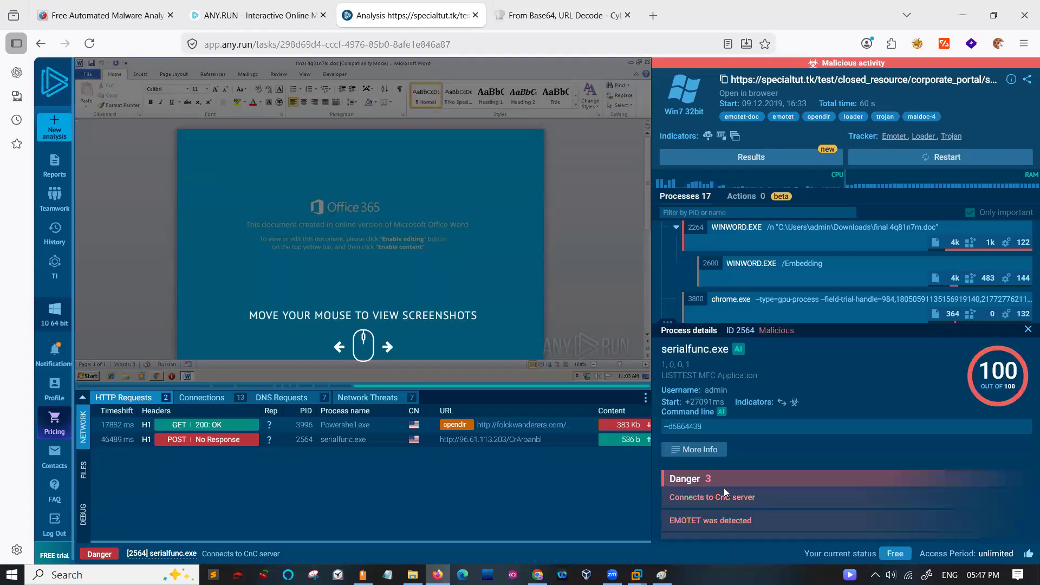
pyautogui.click(683, 450)
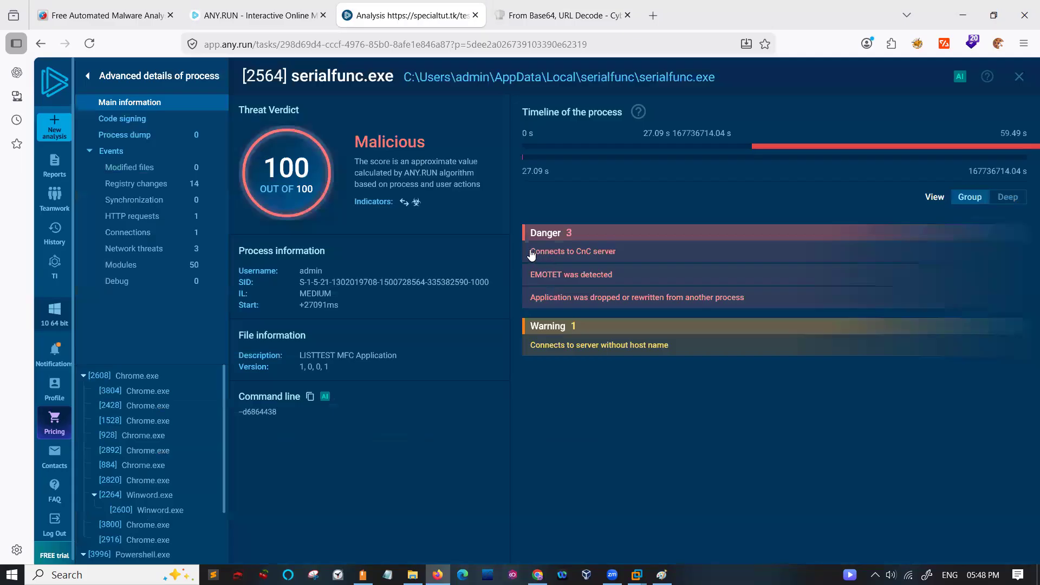
pyautogui.moveTo(524, 252); pyautogui.dragTo(617, 251)
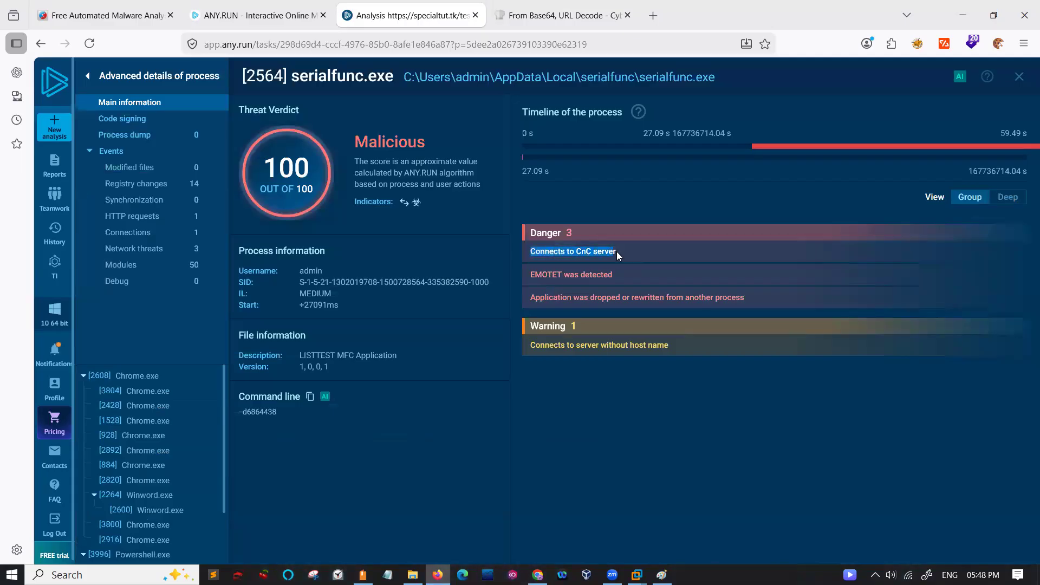
pyautogui.moveTo(528, 274); pyautogui.dragTo(615, 275)
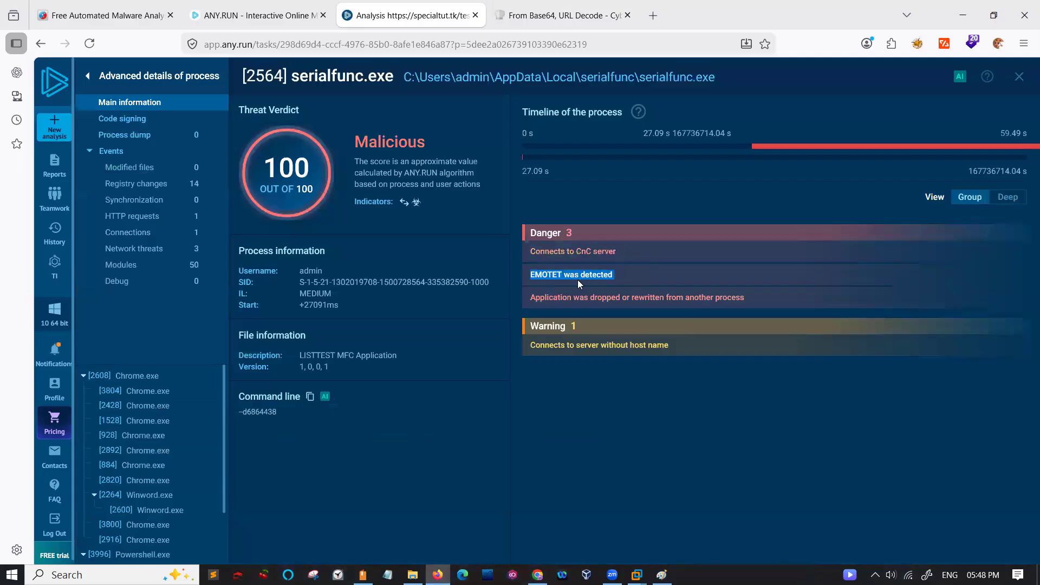
pyautogui.moveTo(535, 297); pyautogui.dragTo(740, 298)
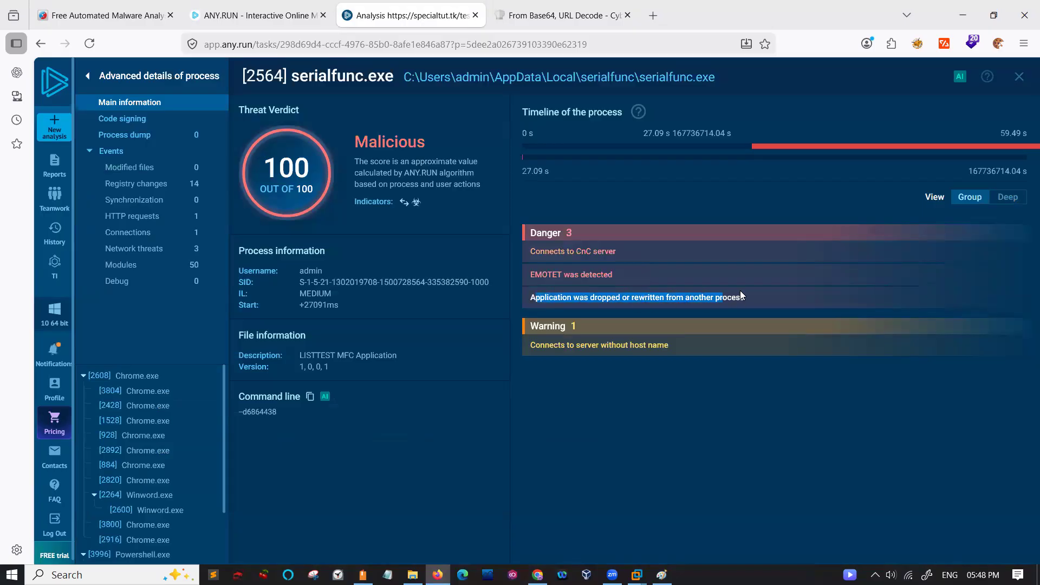
pyautogui.moveTo(525, 345); pyautogui.dragTo(682, 344)
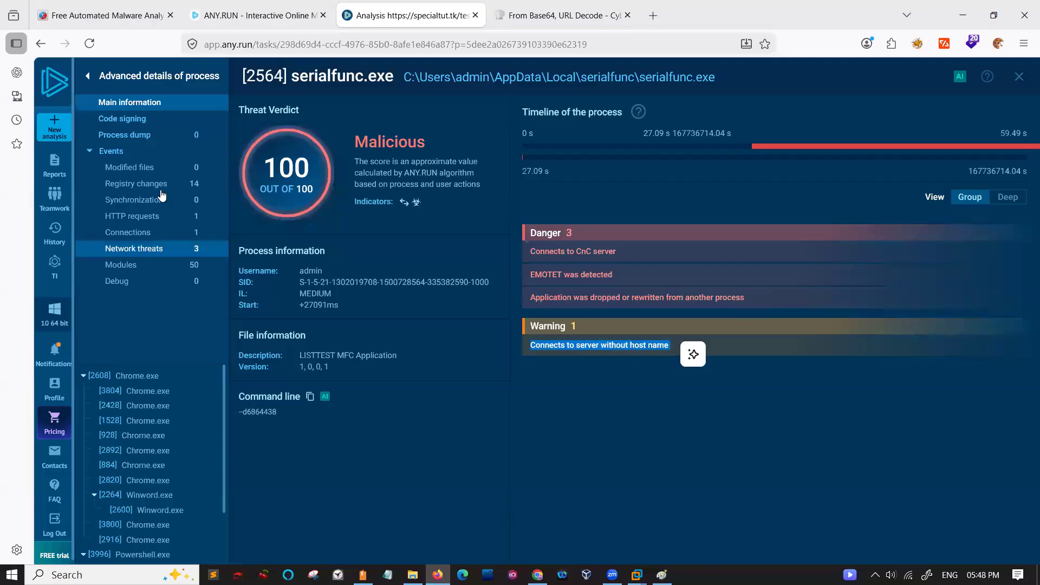
pyautogui.click(157, 250)
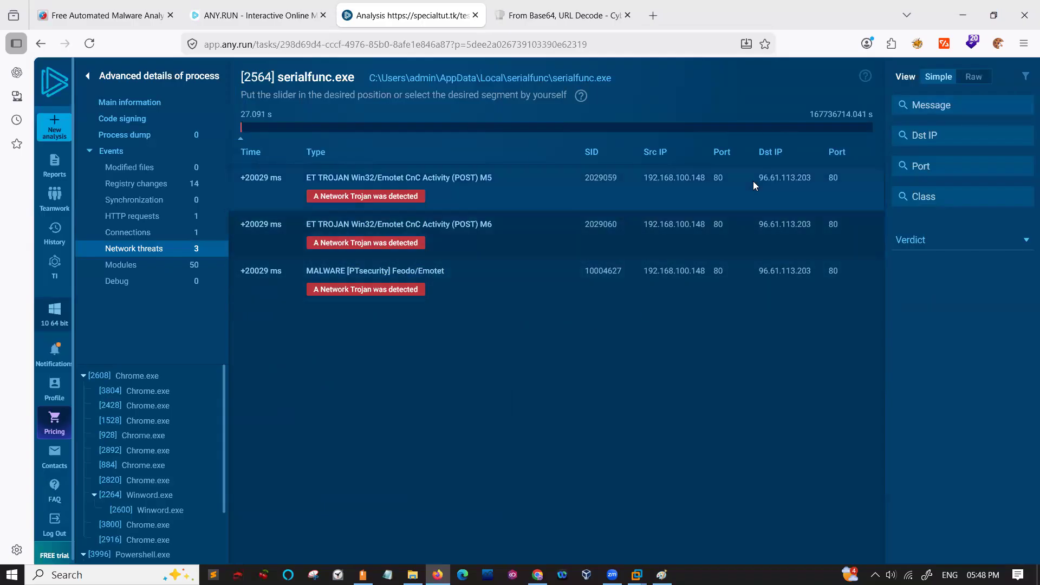
pyautogui.click(91, 76)
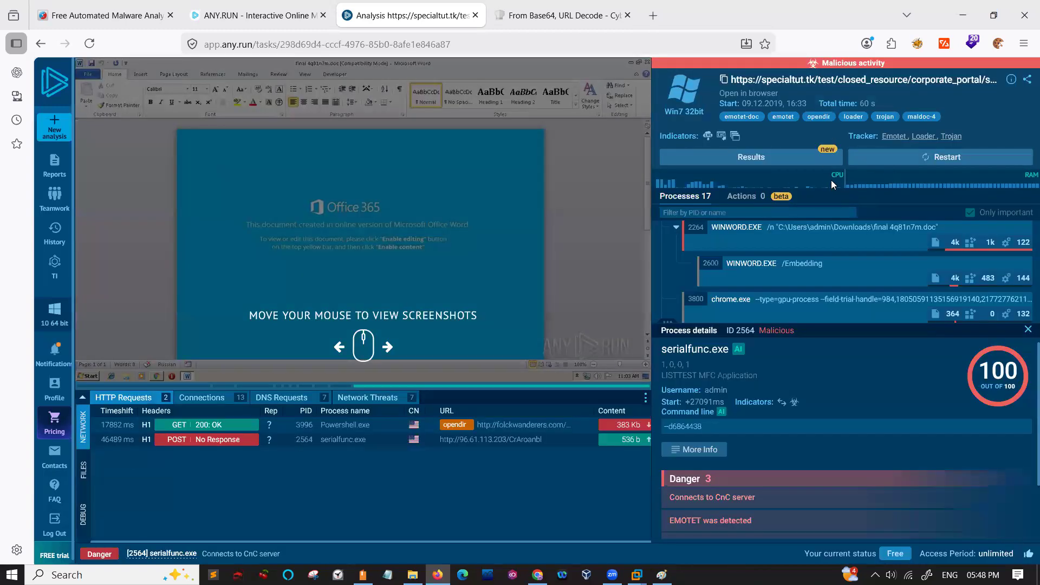
# - Check the IOCs summary in the analysis results and close it
pyautogui.click(782, 162)
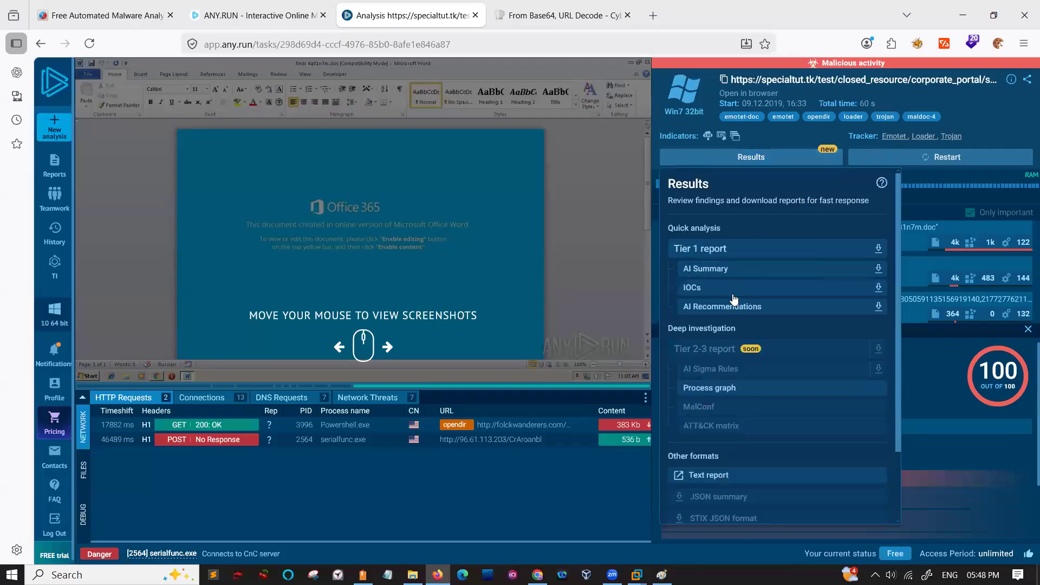
pyautogui.click(700, 287)
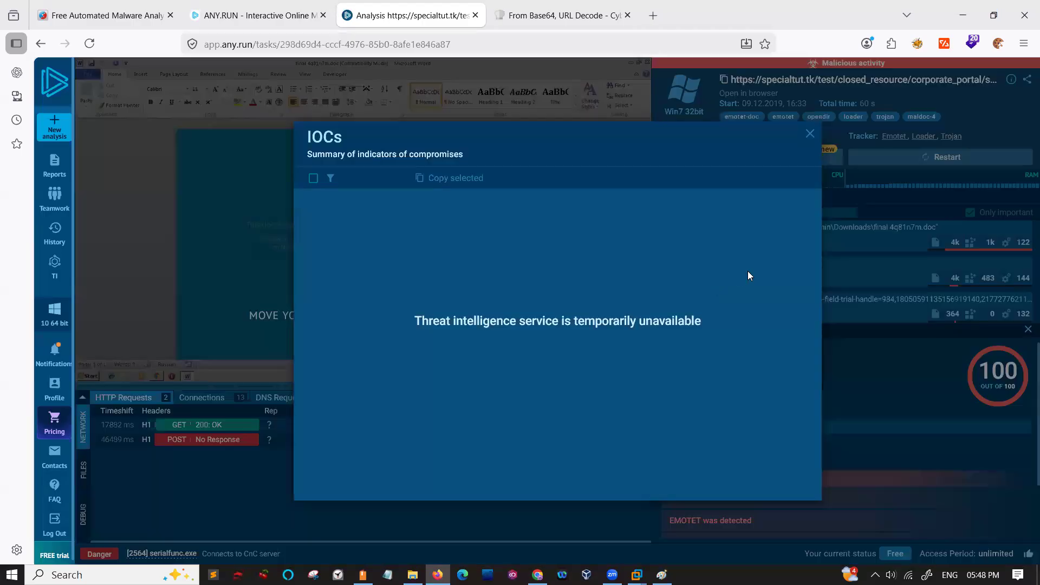
pyautogui.click(812, 134)
# - Read the AI Summary of the analysis, highlighting its passages on executed files, hidden-mode PowerShell and legitimate PowerShell use, and close it
pyautogui.click(766, 163)
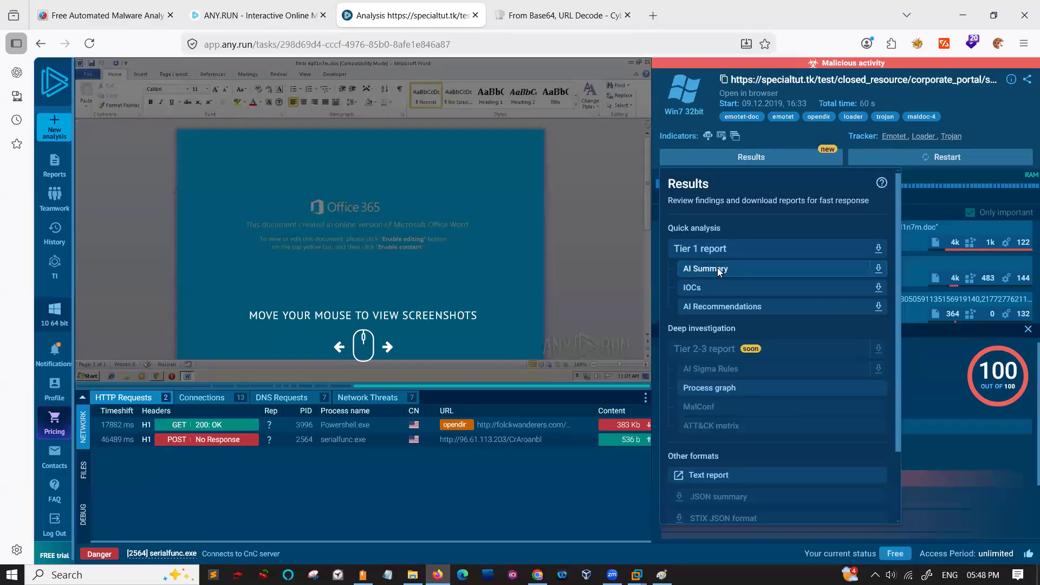
pyautogui.click(719, 270)
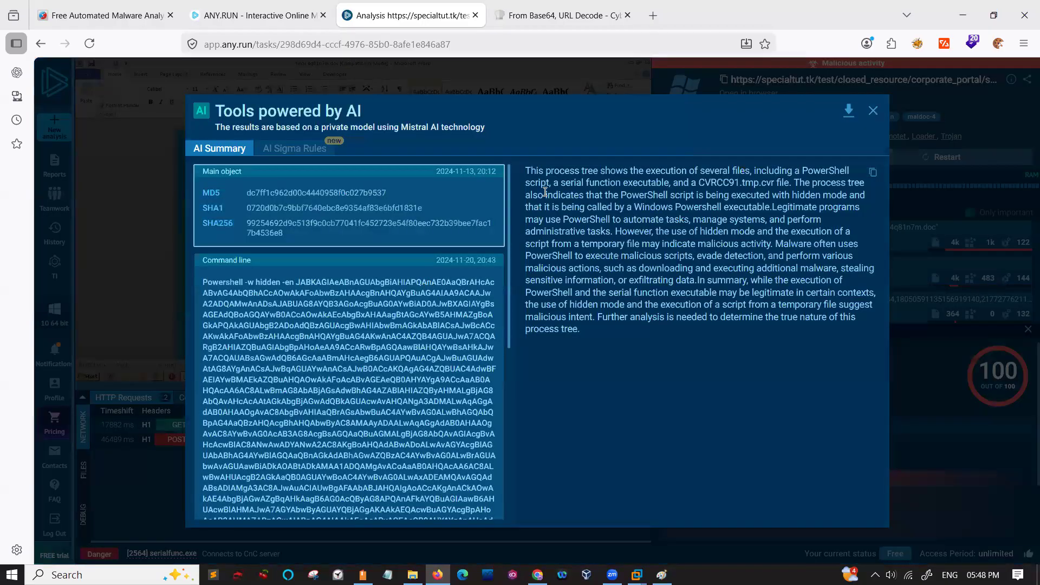
pyautogui.moveTo(553, 172); pyautogui.dragTo(753, 171)
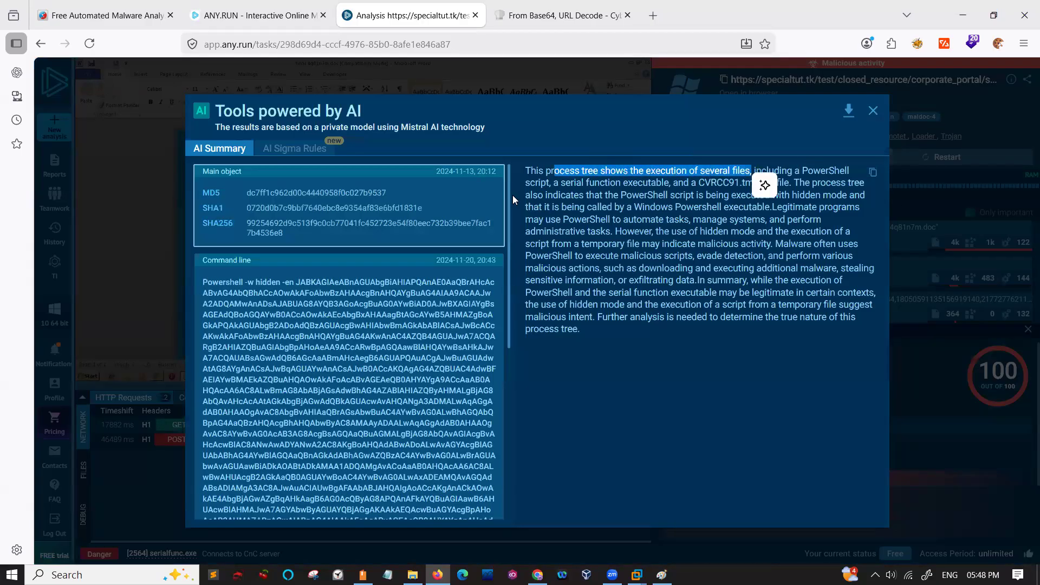
pyautogui.moveTo(584, 183); pyautogui.dragTo(772, 187)
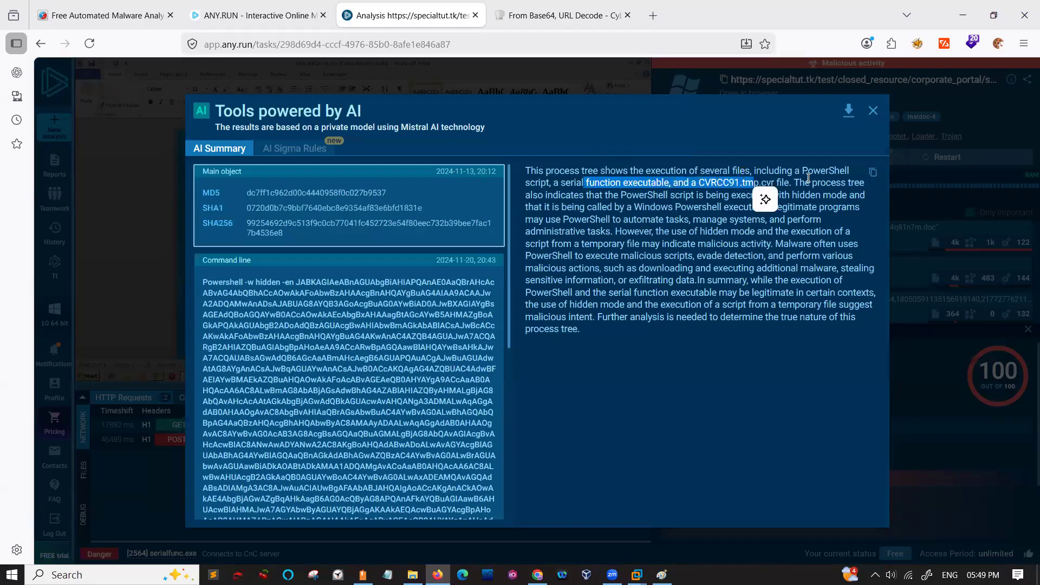
pyautogui.moveTo(580, 199); pyautogui.dragTo(845, 193)
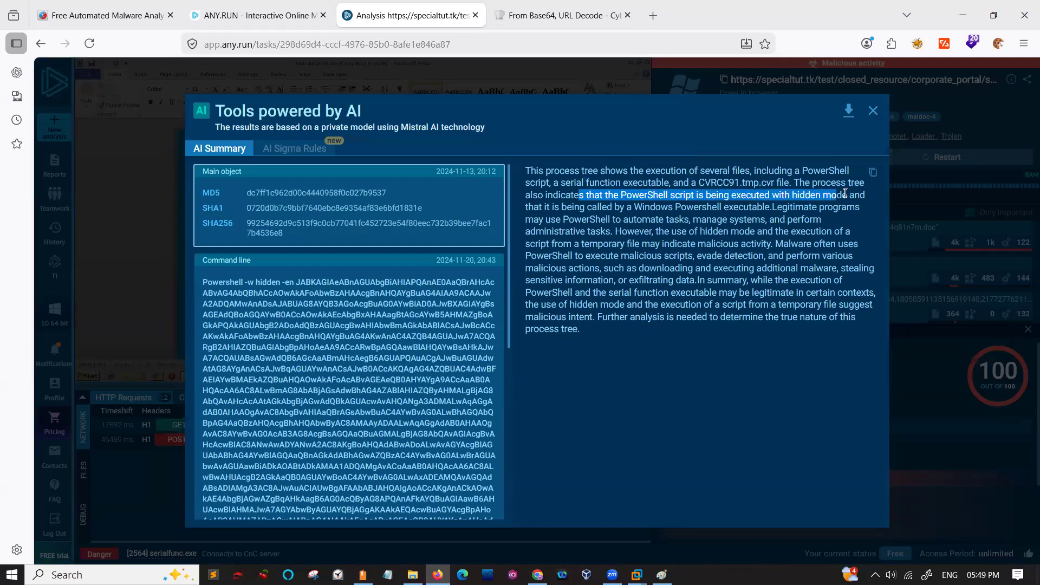
pyautogui.click(573, 217)
pyautogui.moveTo(635, 207); pyautogui.dragTo(845, 218)
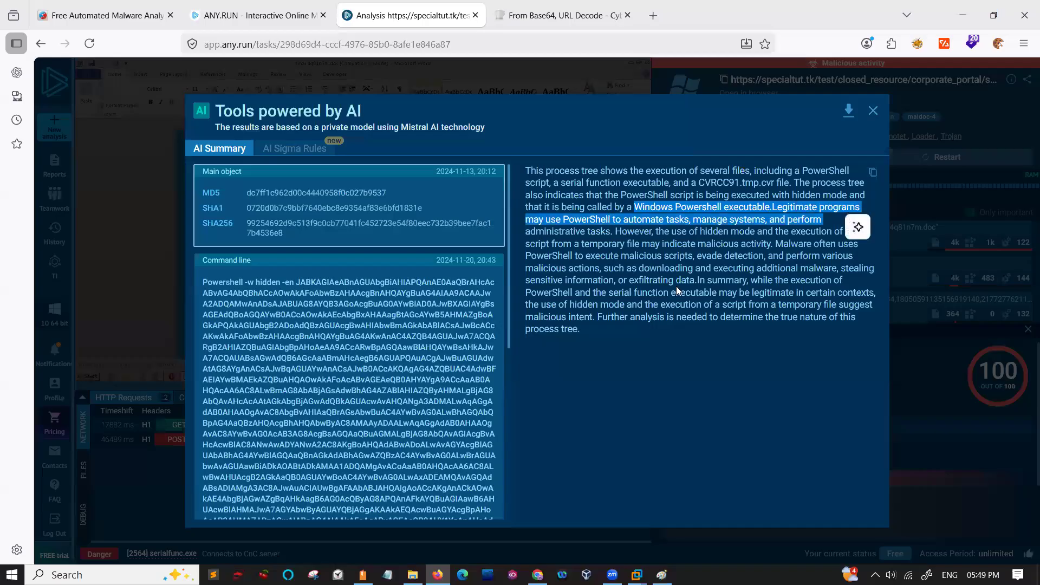
pyautogui.click(874, 111)
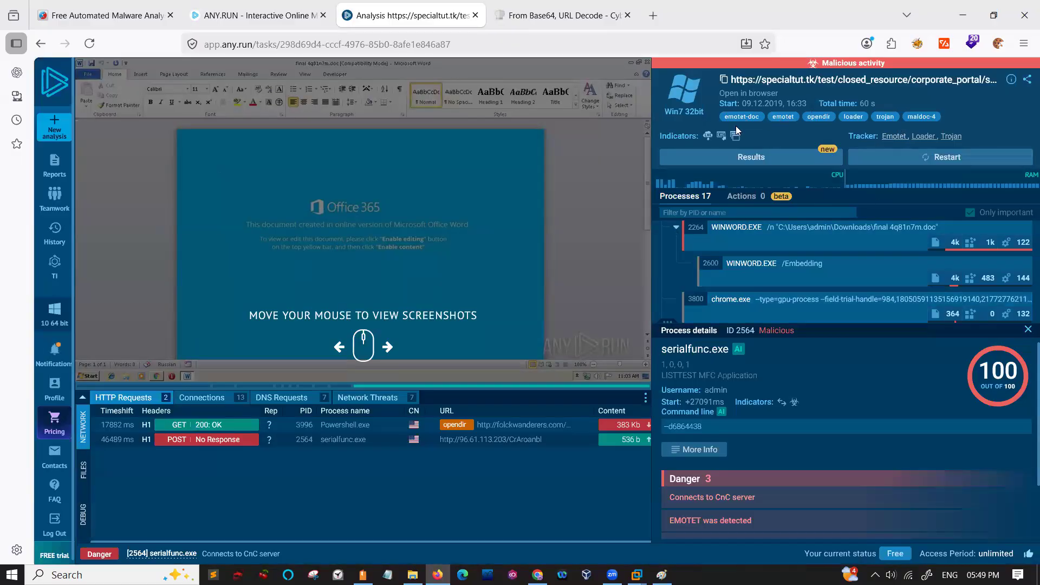
# - Close the process details of serialfunc.exe 2564 to show the full process tree
pyautogui.moveTo(722, 138)
pyautogui.moveTo(806, 254); pyautogui.dragTo(818, 201)
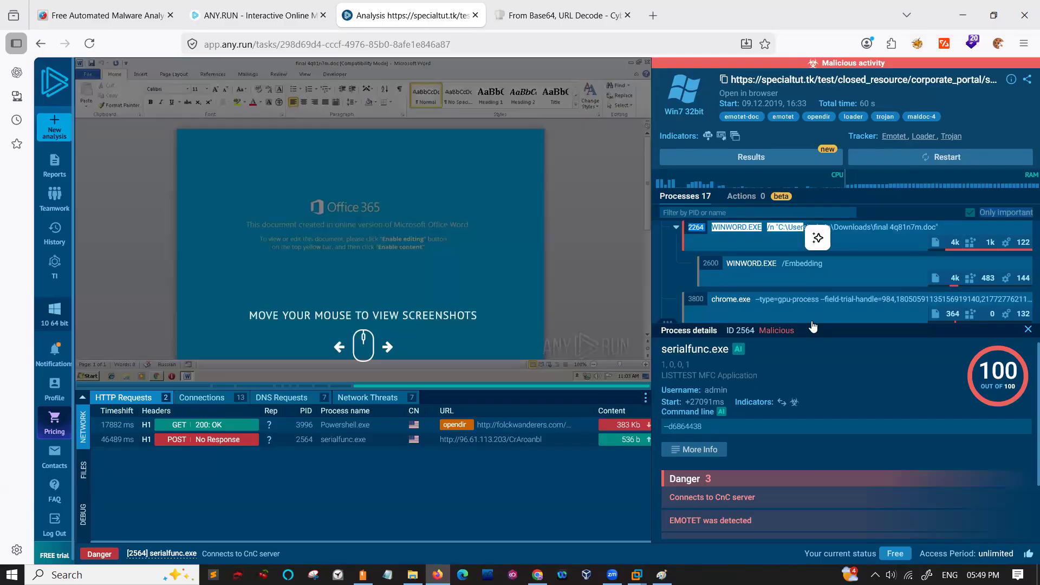
pyautogui.click(1028, 330)
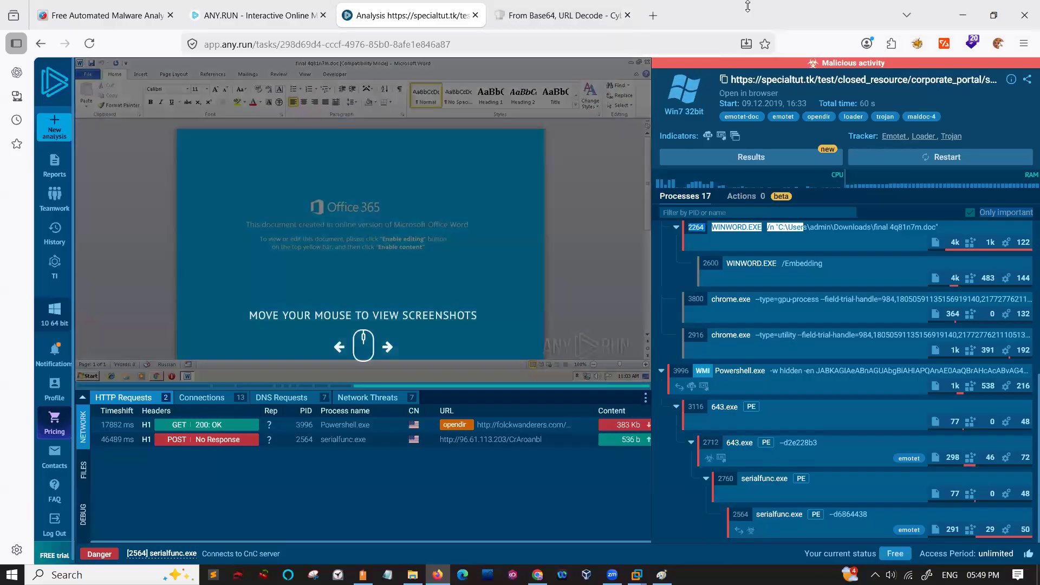
pyautogui.doubleClick(747, 6)
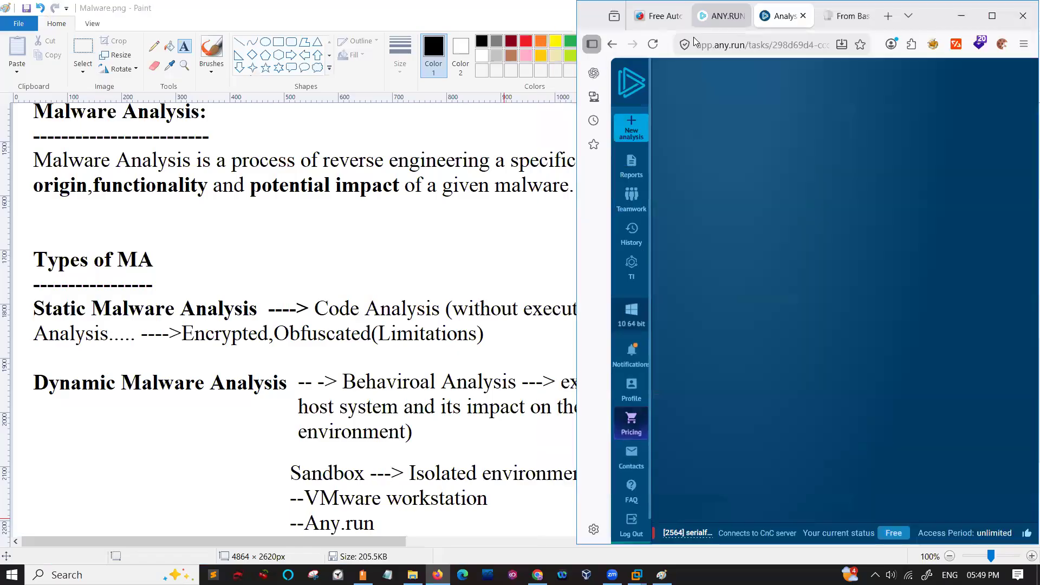
pyautogui.doubleClick(582, 19)
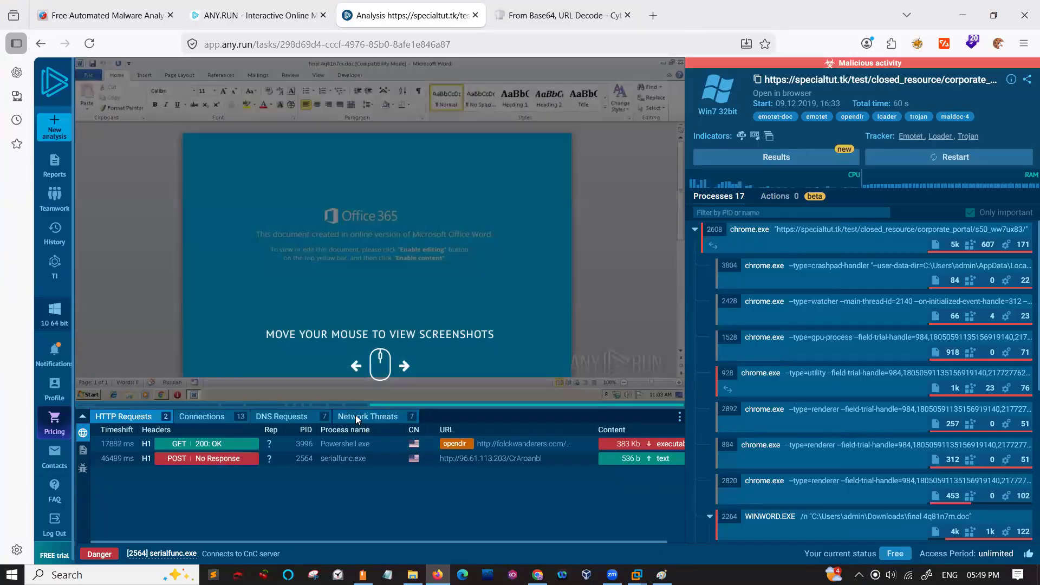
# - Review the analysis's recorded network threats and network connections
pyautogui.click(356, 416)
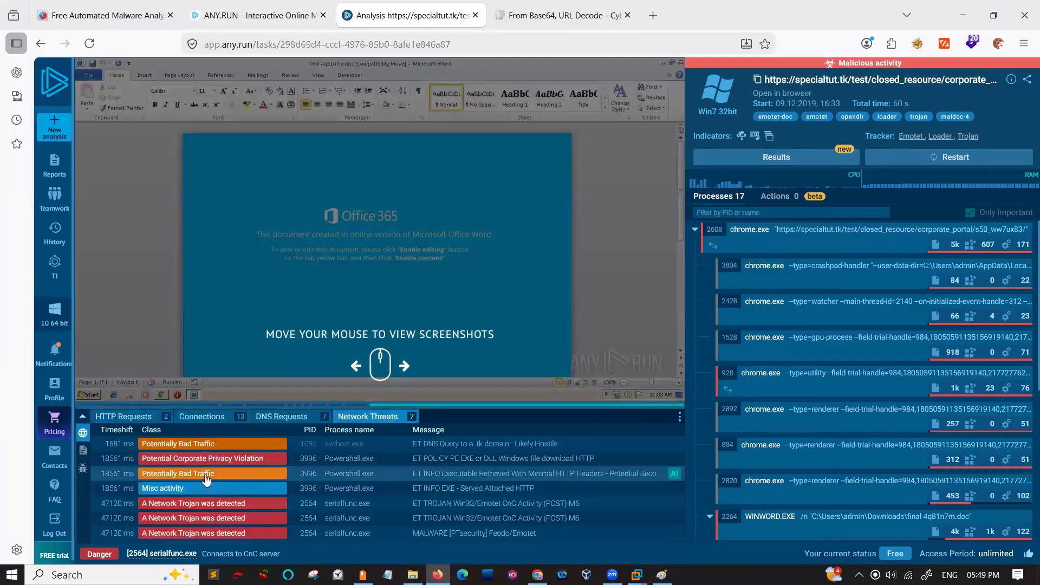
pyautogui.click(184, 423)
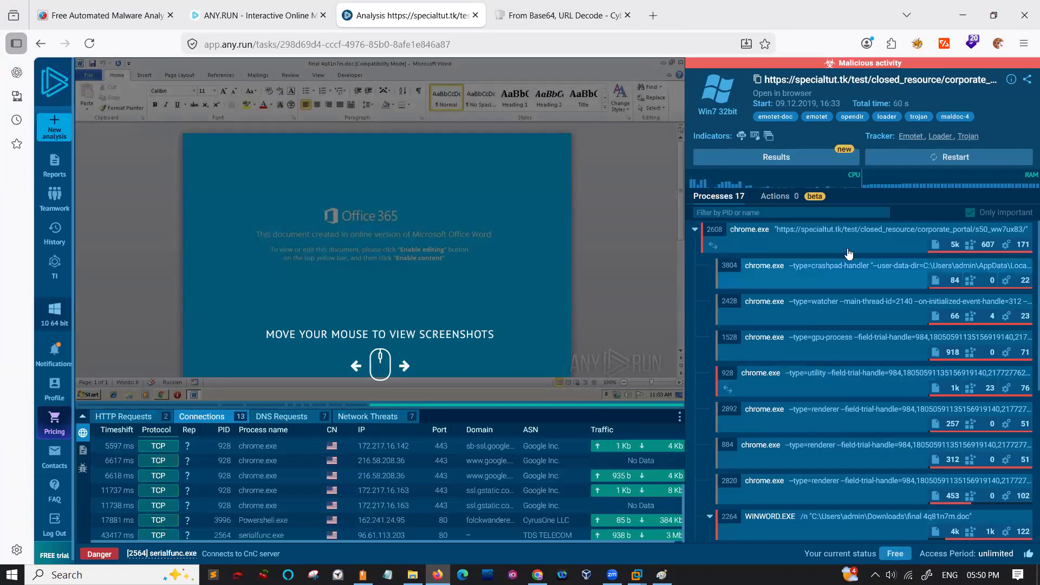
# - Open the text report of the specialtut.tk analysis from its results
pyautogui.click(808, 163)
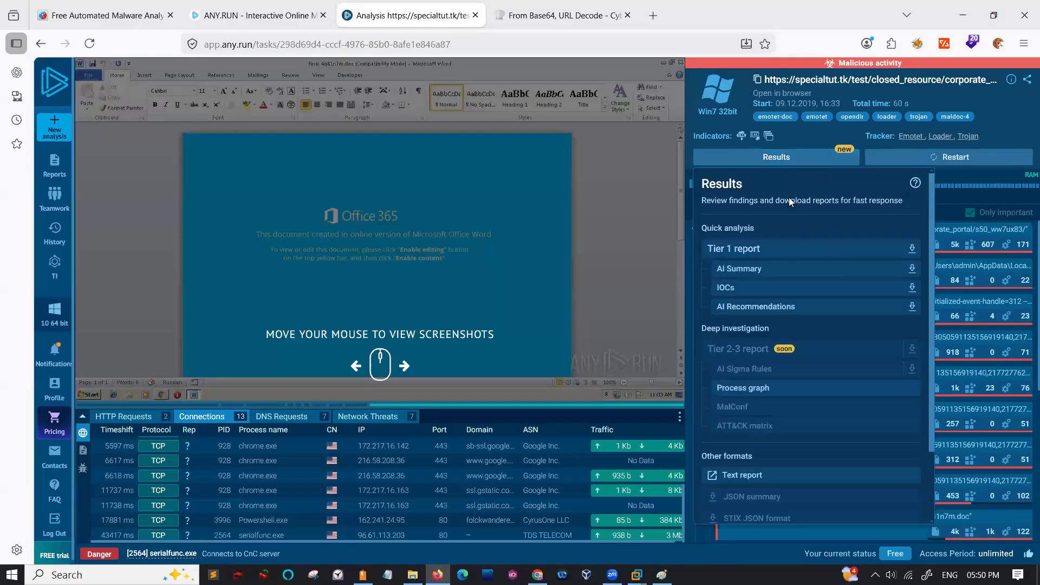
pyautogui.scroll(-2, 769, 348)
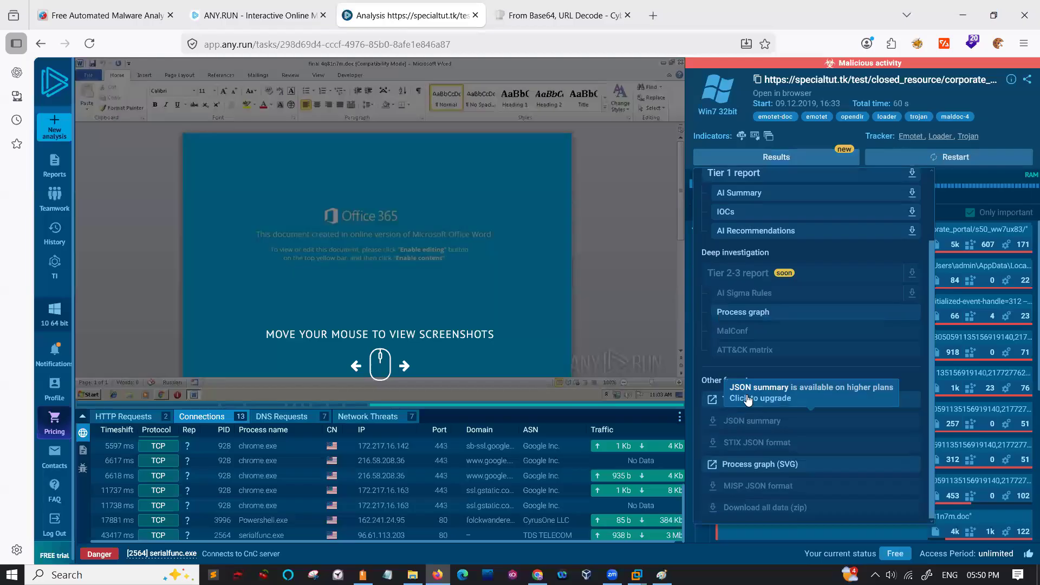
pyautogui.click(746, 401)
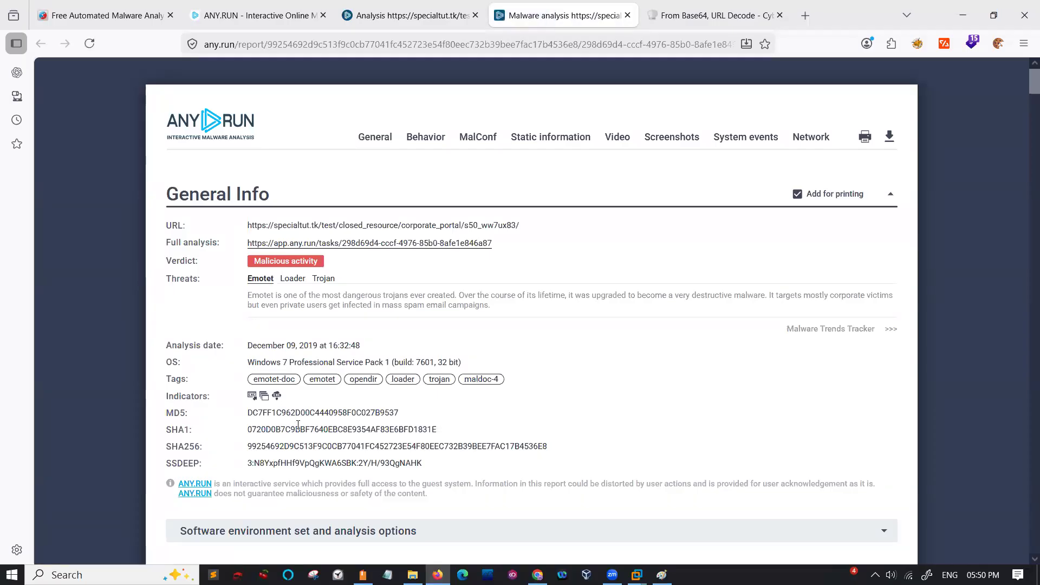
# - Examine the text report's behavior activities, screenshots and process statistics, and enlarge its behavior graph
pyautogui.scroll(-7, 298, 425)
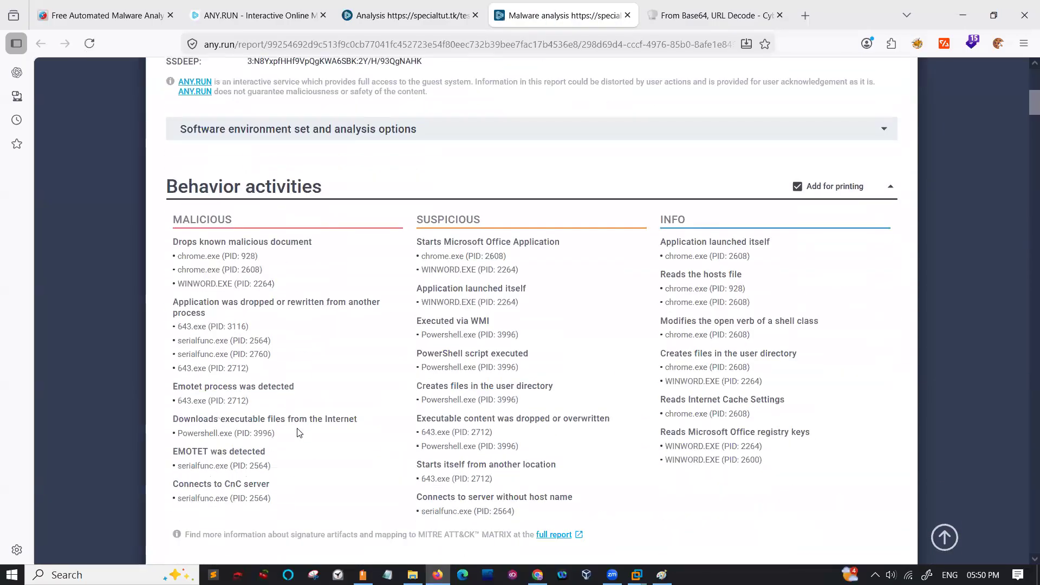
pyautogui.scroll(-1, 298, 432)
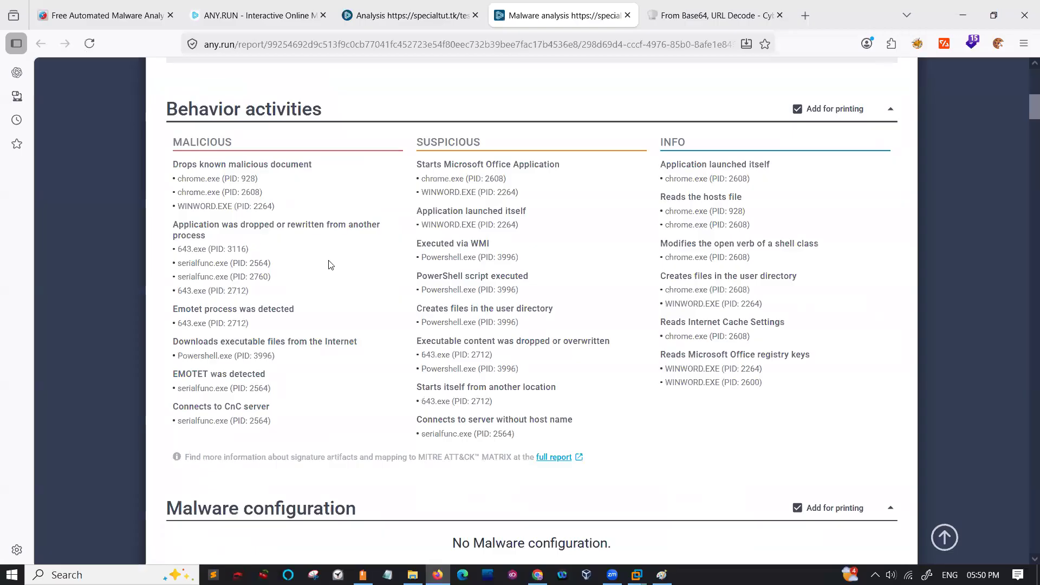
pyautogui.scroll(-4, 331, 265)
pyautogui.scroll(-4, 262, 375)
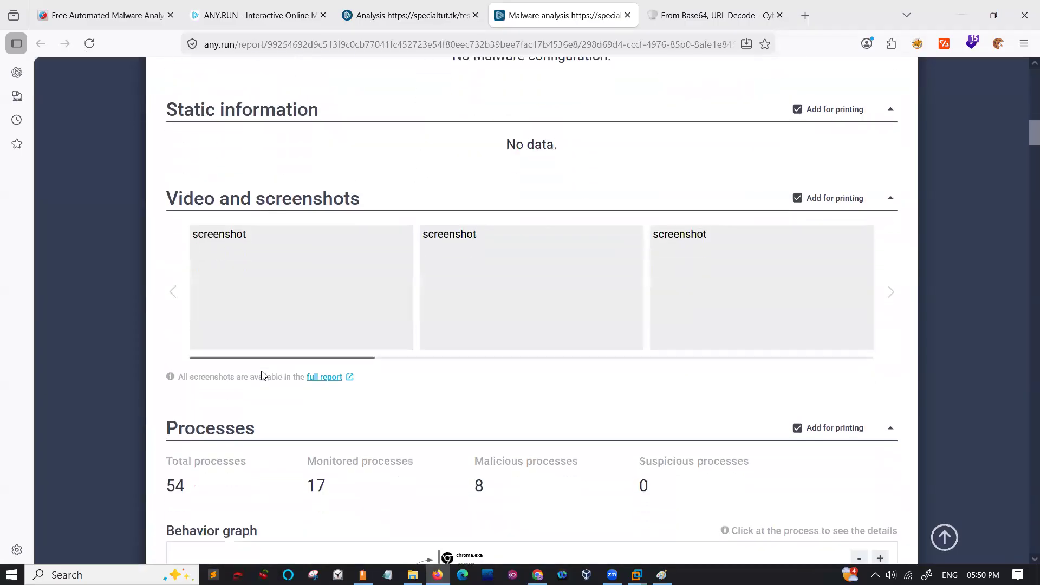
pyautogui.scroll(-1, 322, 269)
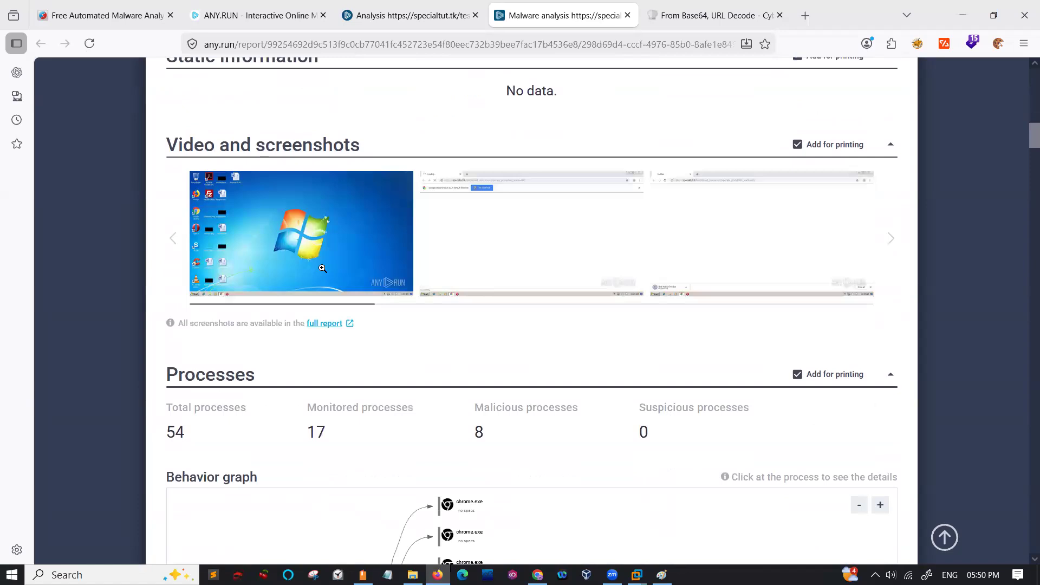
pyautogui.scroll(-3, 253, 382)
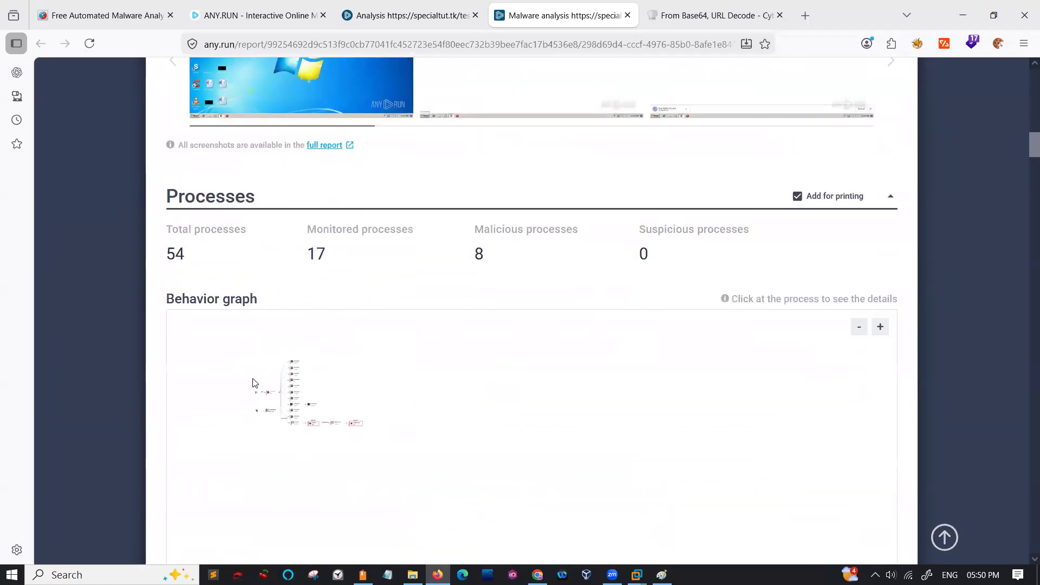
pyautogui.scroll(3, 253, 382)
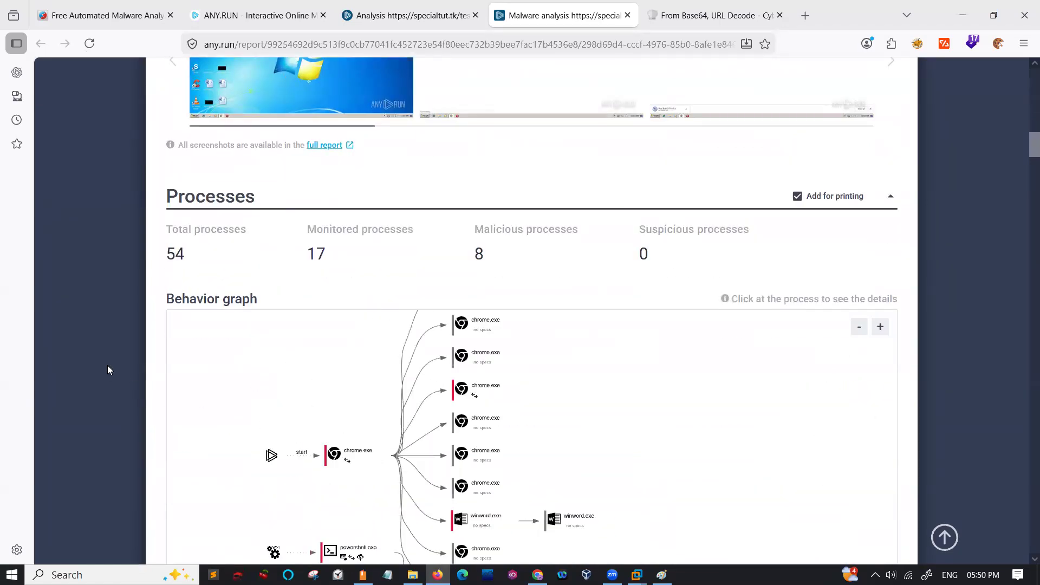
# - Examine the text report's process information, registry and files activity, network connections and threats, and close the report
pyautogui.scroll(-3, 108, 370)
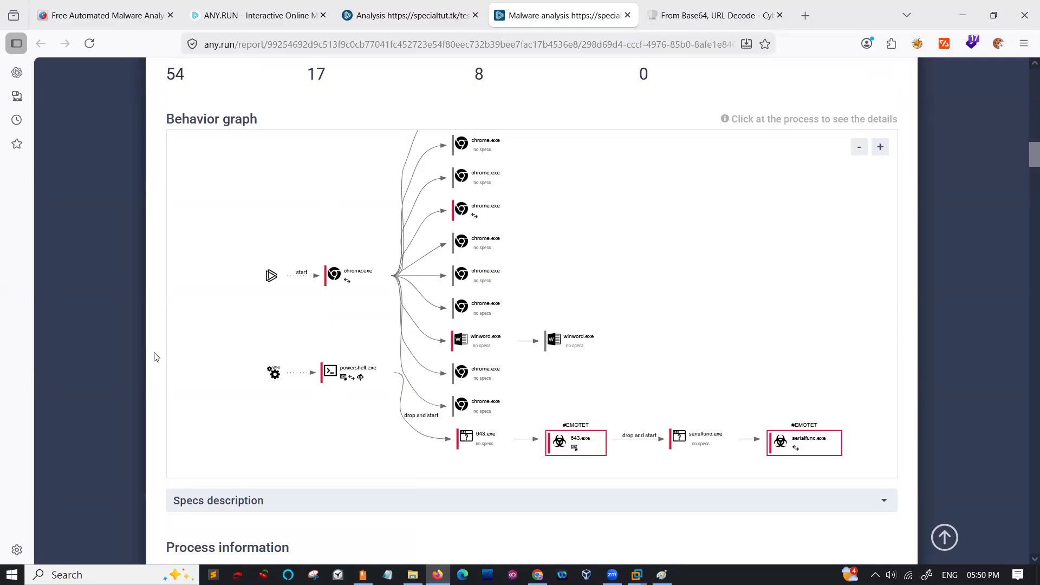
pyautogui.scroll(-15, 155, 357)
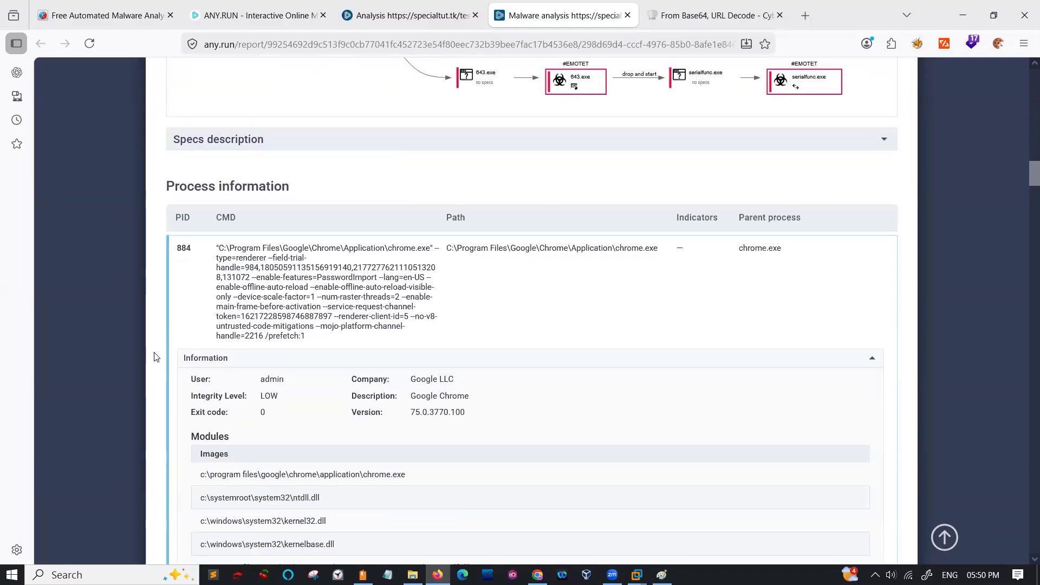
pyautogui.scroll(-15, 156, 356)
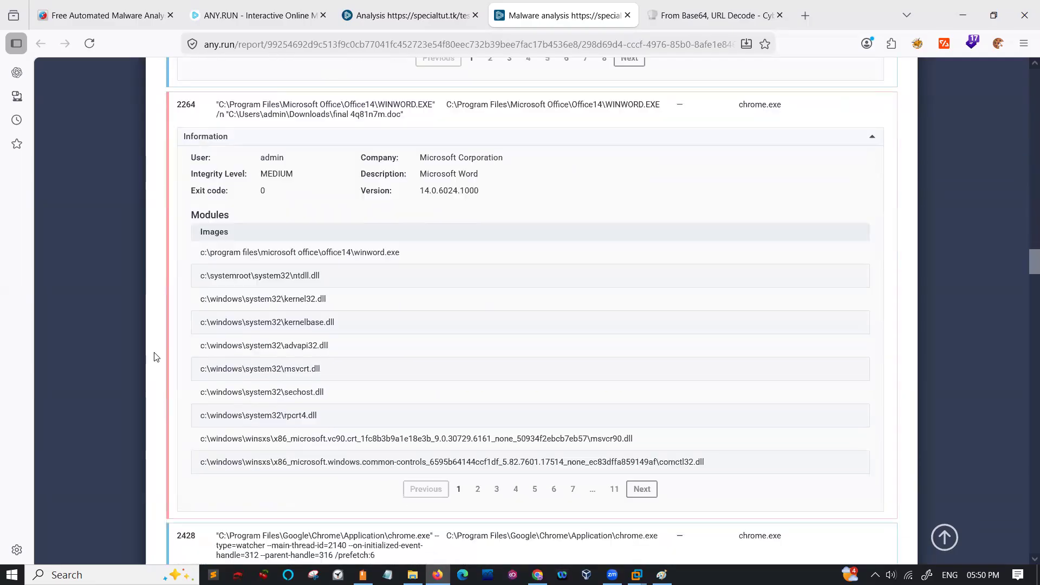
pyautogui.scroll(-15, 155, 357)
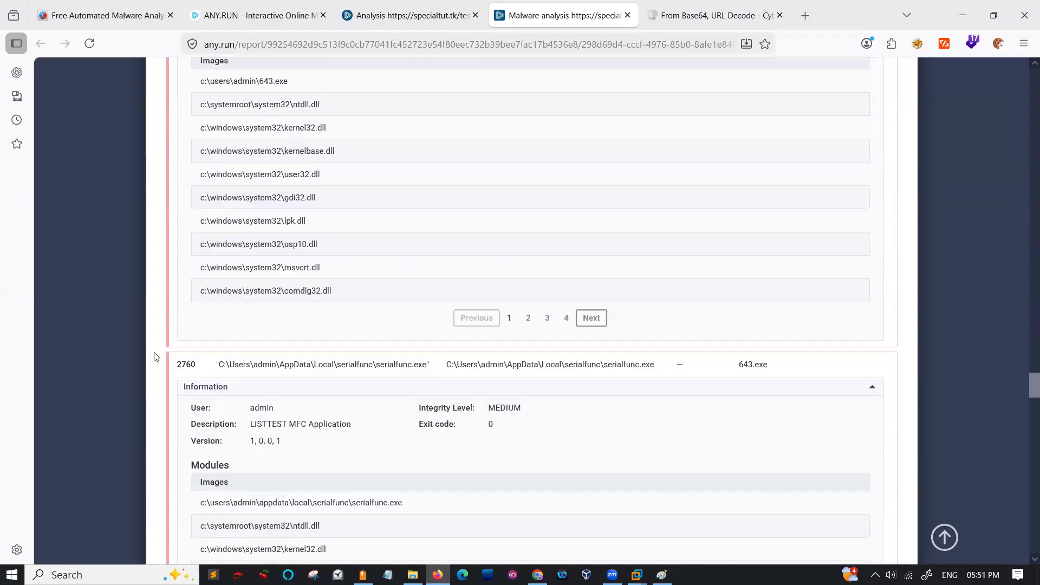
pyautogui.scroll(-6, 156, 357)
pyautogui.scroll(15, 156, 356)
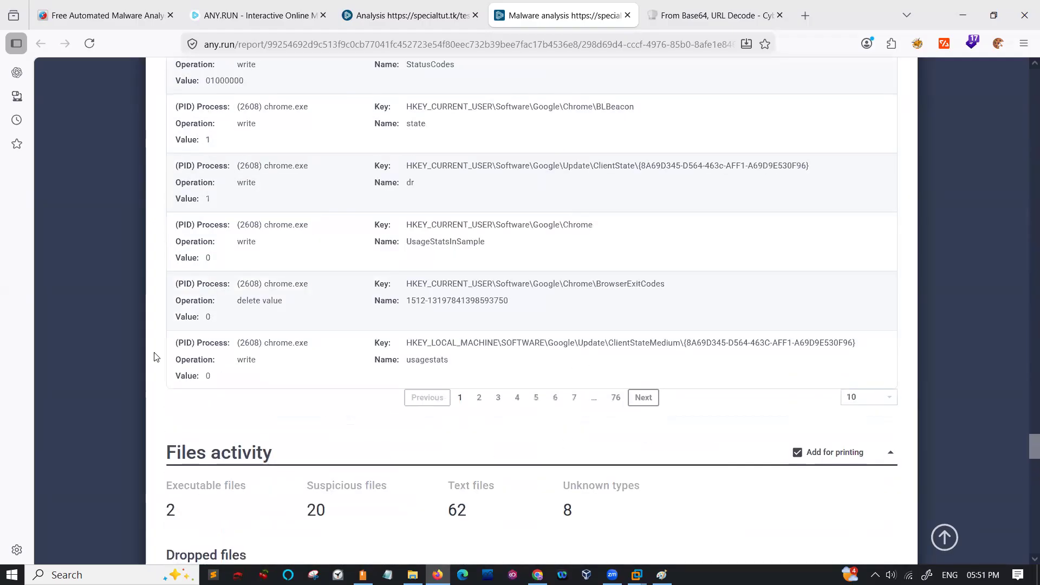
pyautogui.scroll(-10, 155, 357)
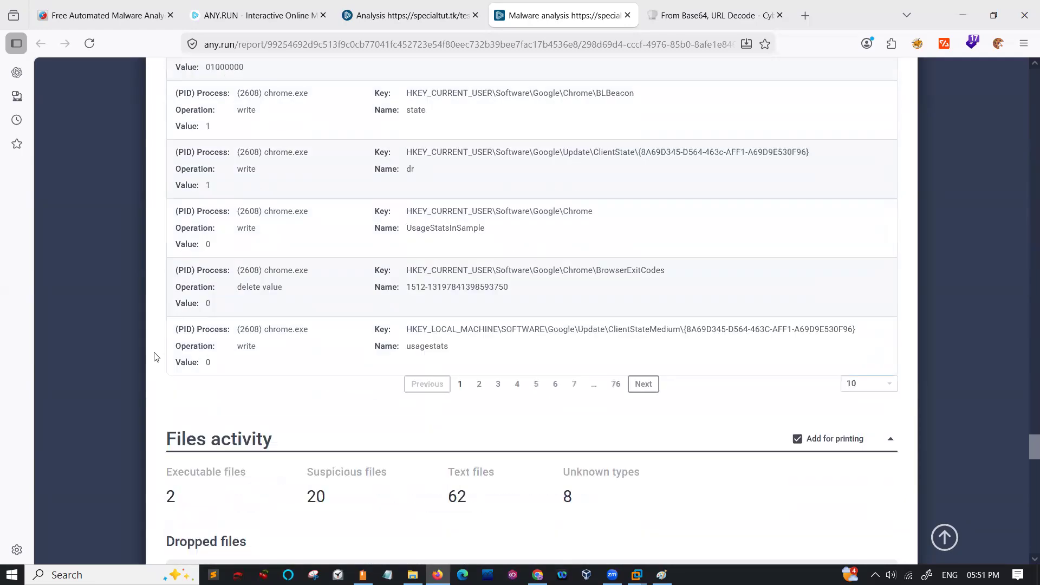
pyautogui.scroll(-10, 156, 356)
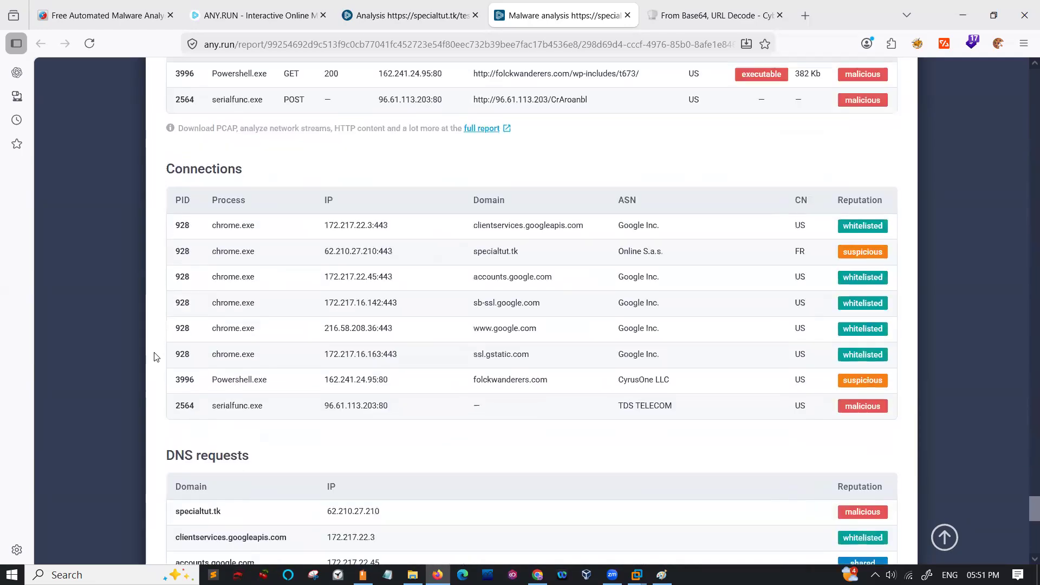
pyautogui.scroll(-4, 156, 356)
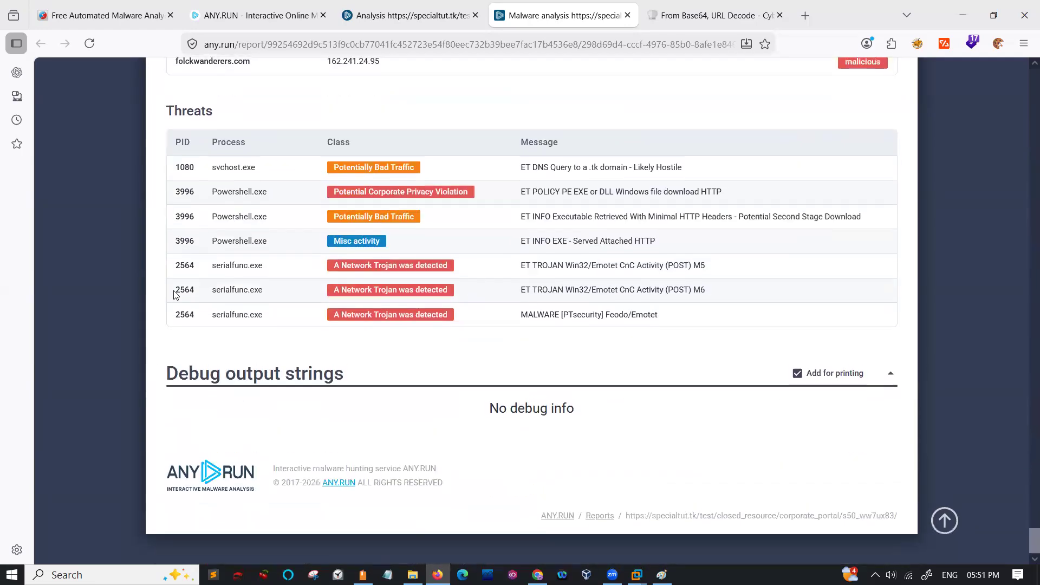
pyautogui.scroll(20, 235, 201)
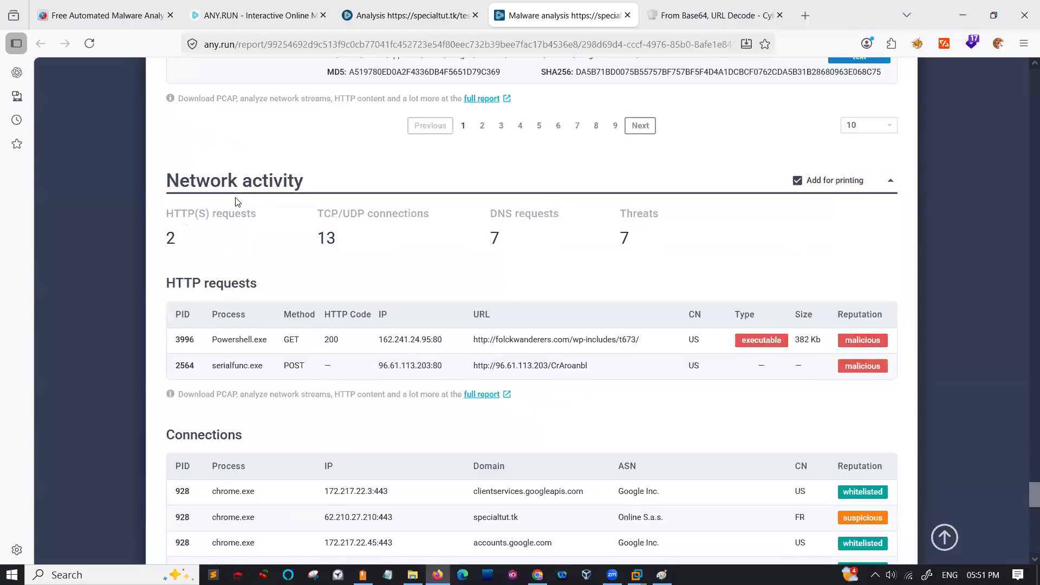
pyautogui.scroll(20, 235, 197)
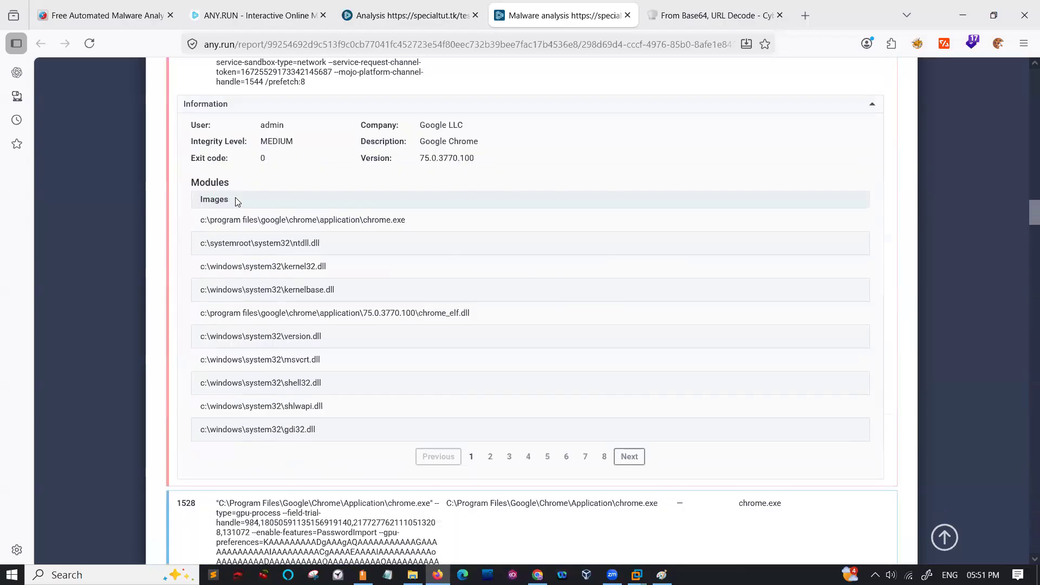
pyautogui.scroll(3, 534, 71)
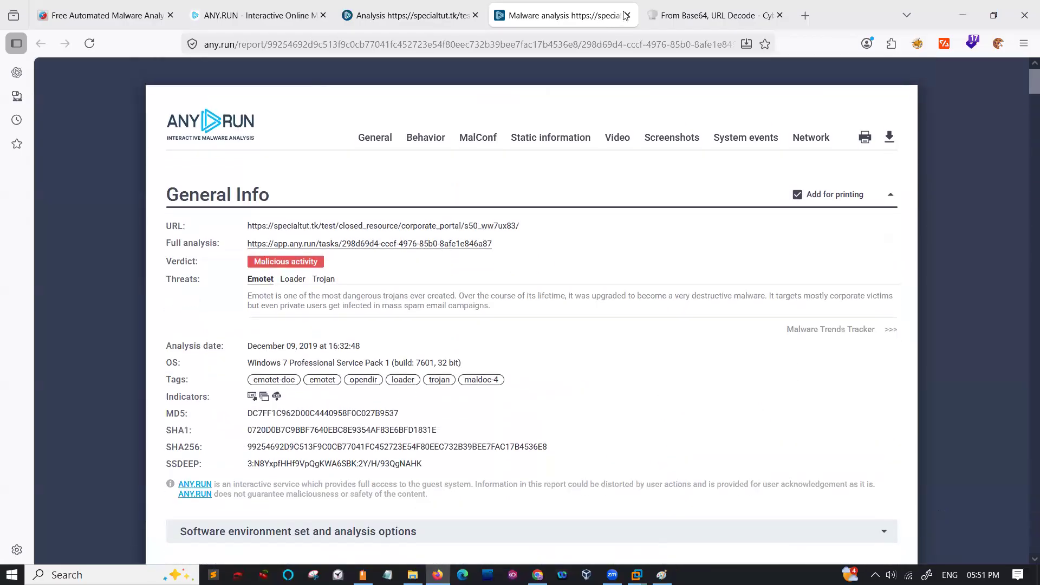
pyautogui.click(627, 16)
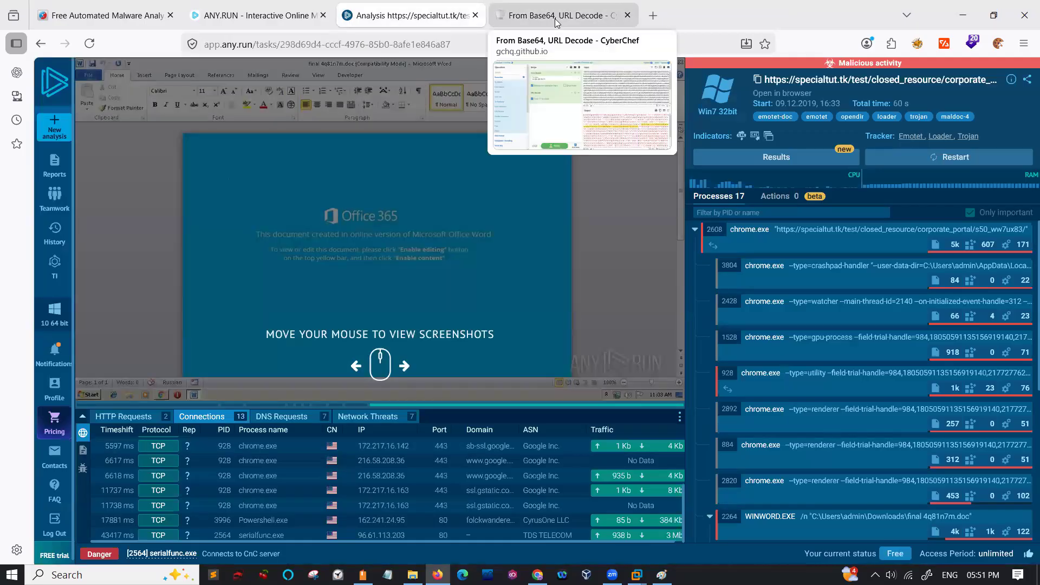
# - Try to open cuckoosandbox.org in a new tab and translate its page from Korean to English, and return to the blank tab
pyautogui.click(649, 15)
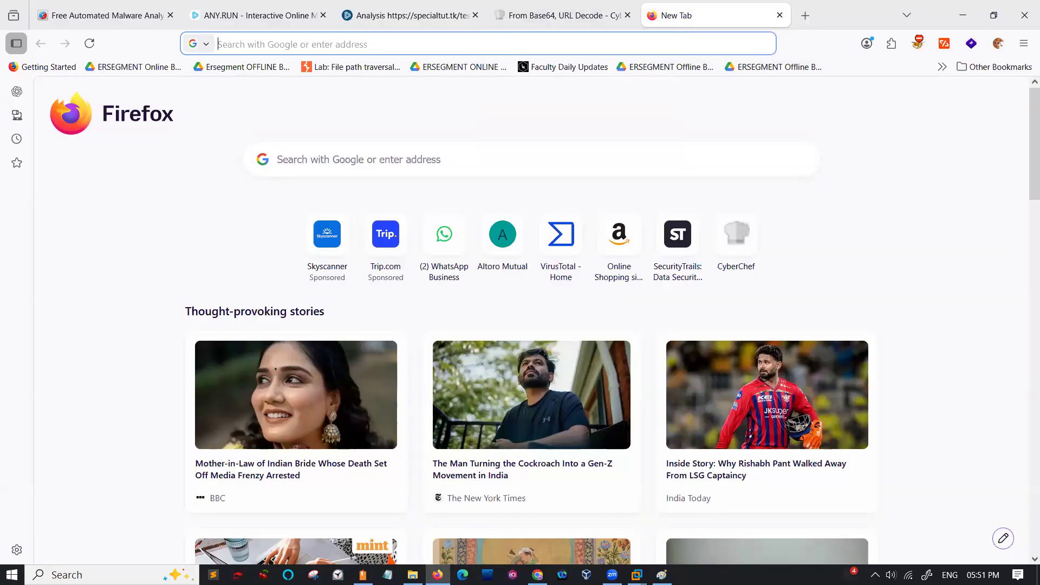
pyautogui.write('cuckoosandbox.org')
pyautogui.press('Return')
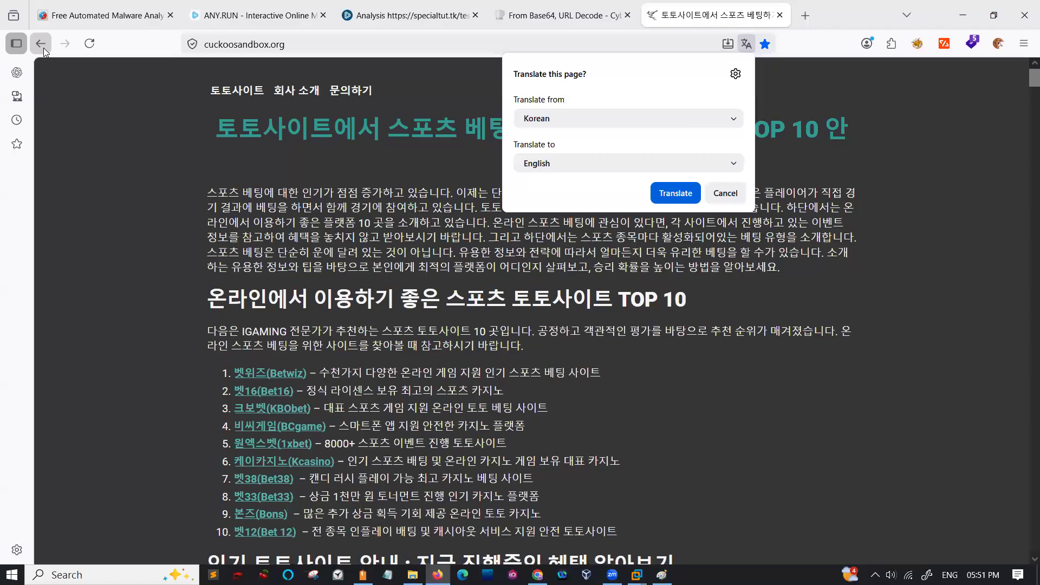
pyautogui.click(675, 200)
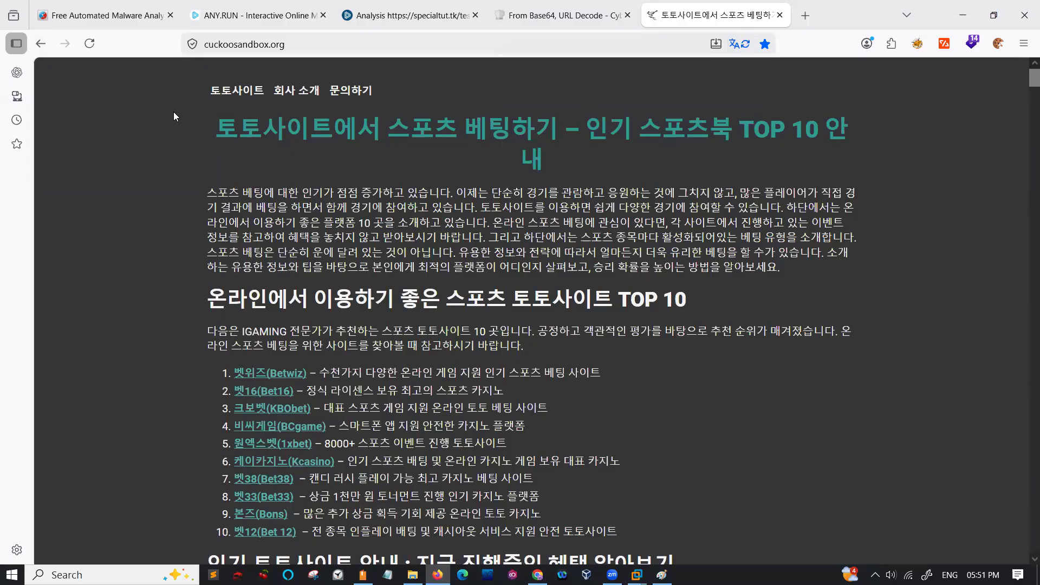
pyautogui.click(43, 44)
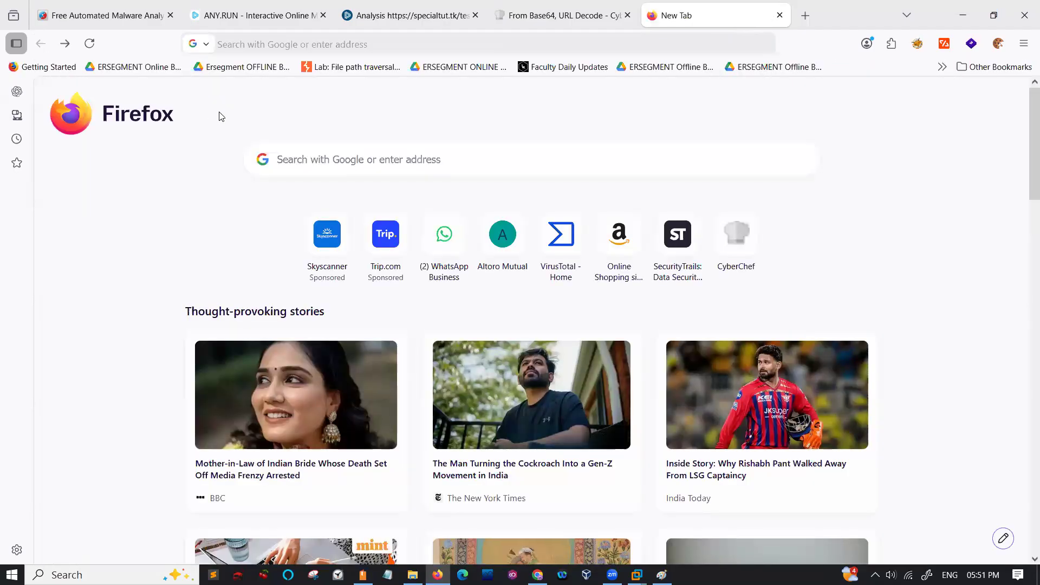
# - Search Google for "cuckoo sandbox" and look through the results
pyautogui.click(295, 44)
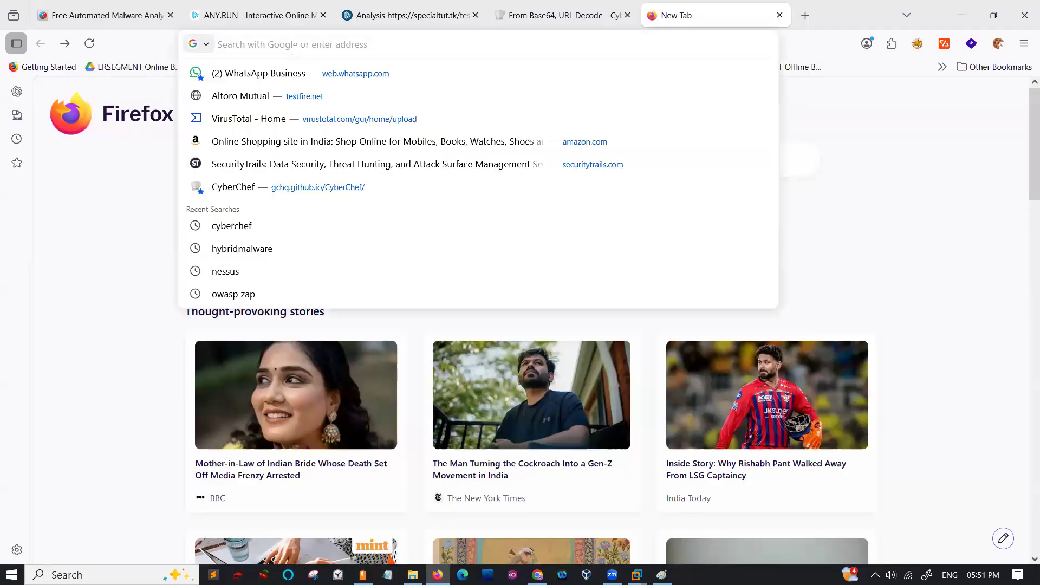
pyautogui.write('cuc')
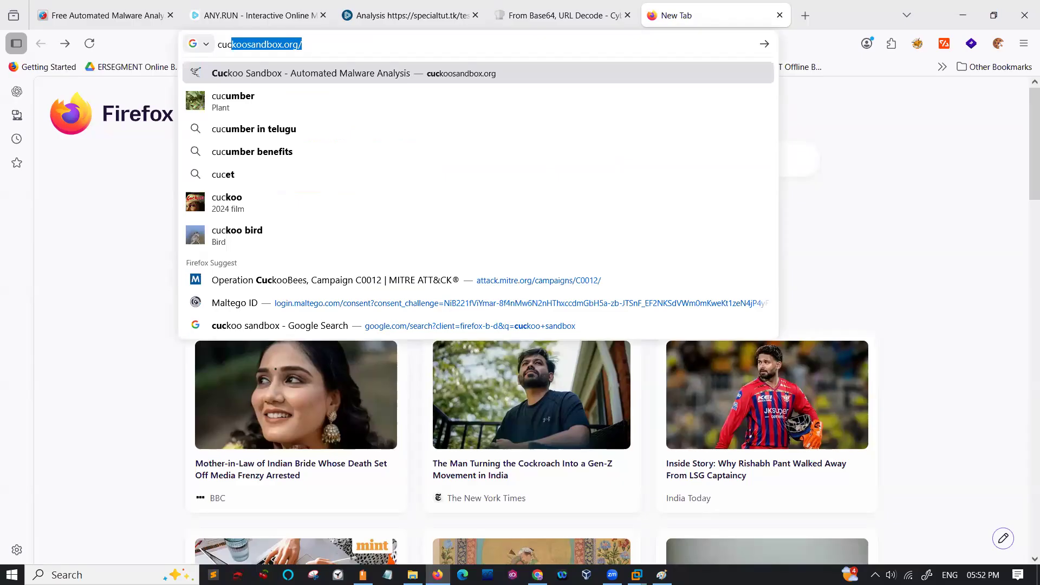
pyautogui.write('koo s')
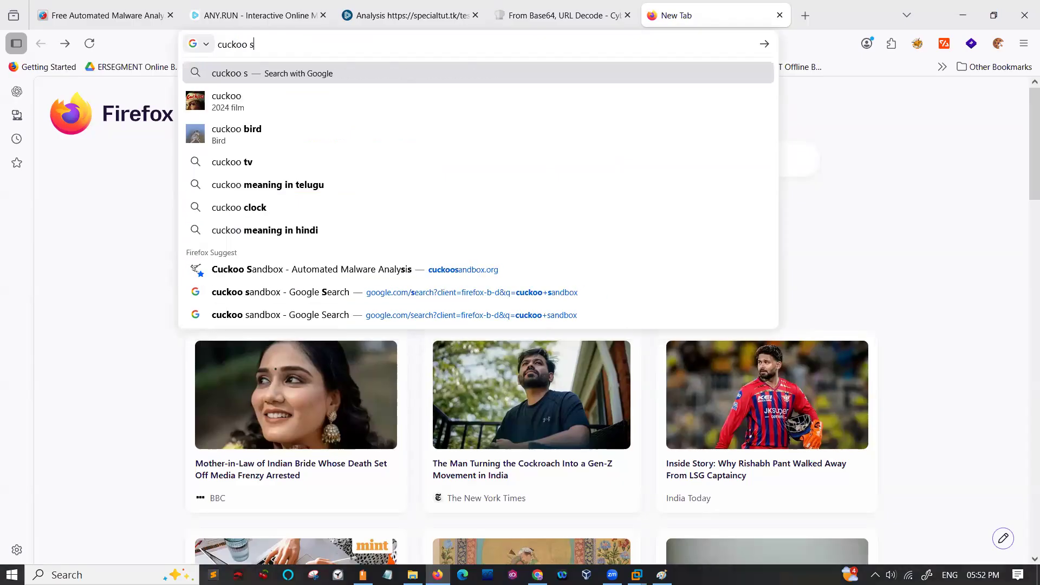
pyautogui.click(253, 96)
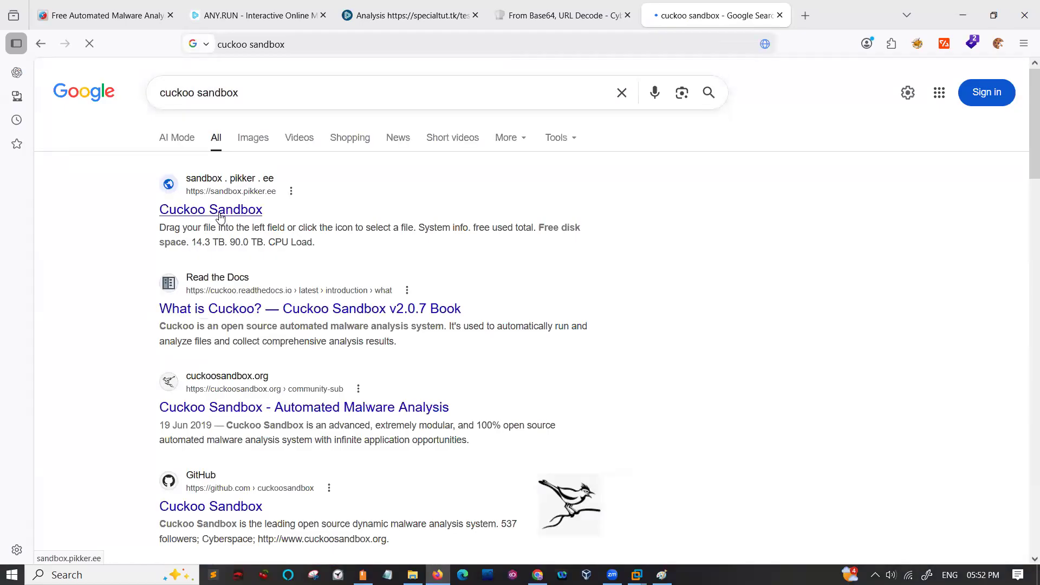
pyautogui.scroll(-3, 219, 217)
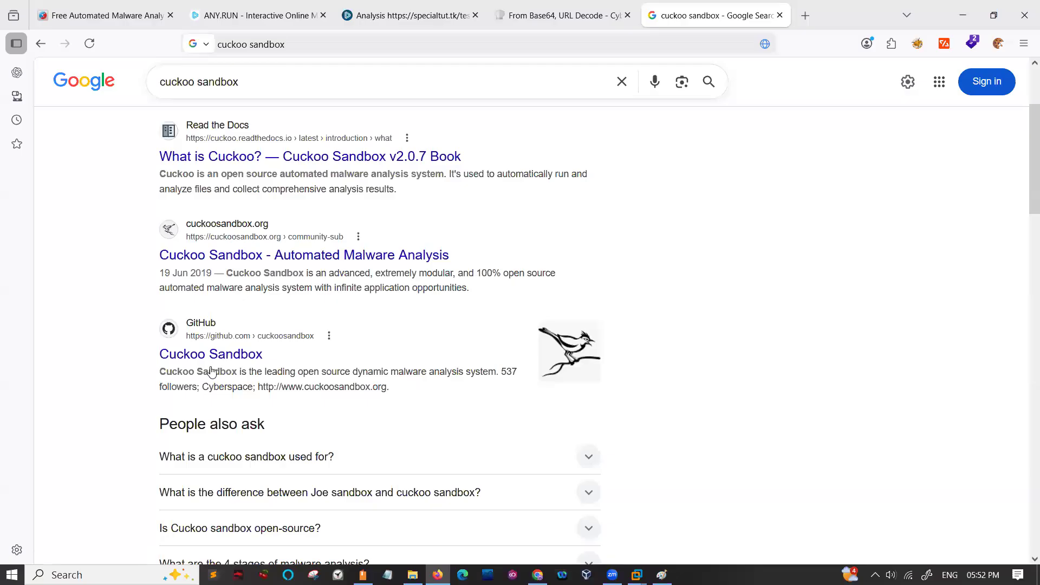
pyautogui.scroll(-14, 211, 371)
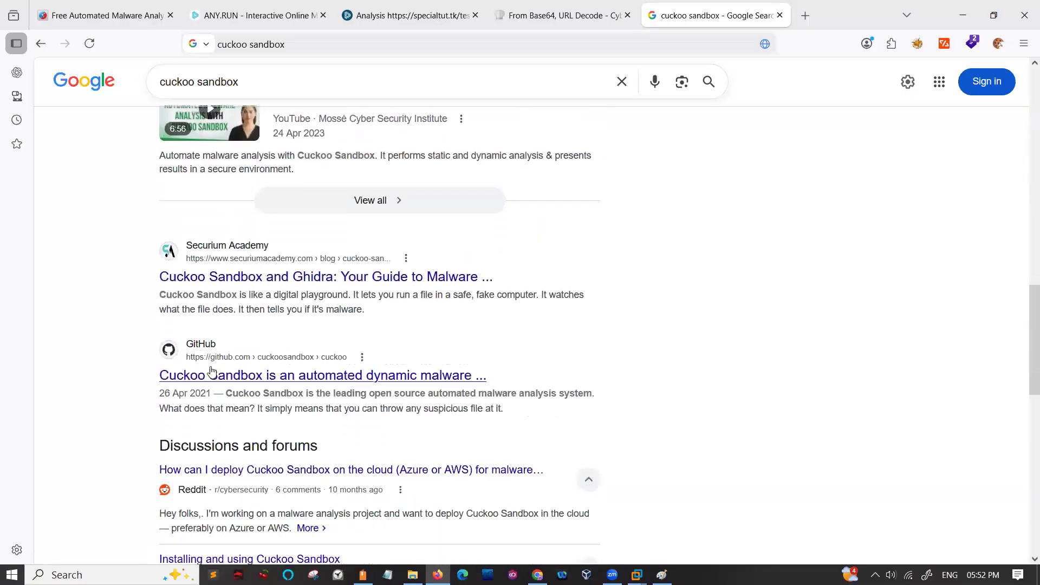
pyautogui.scroll(17, 211, 369)
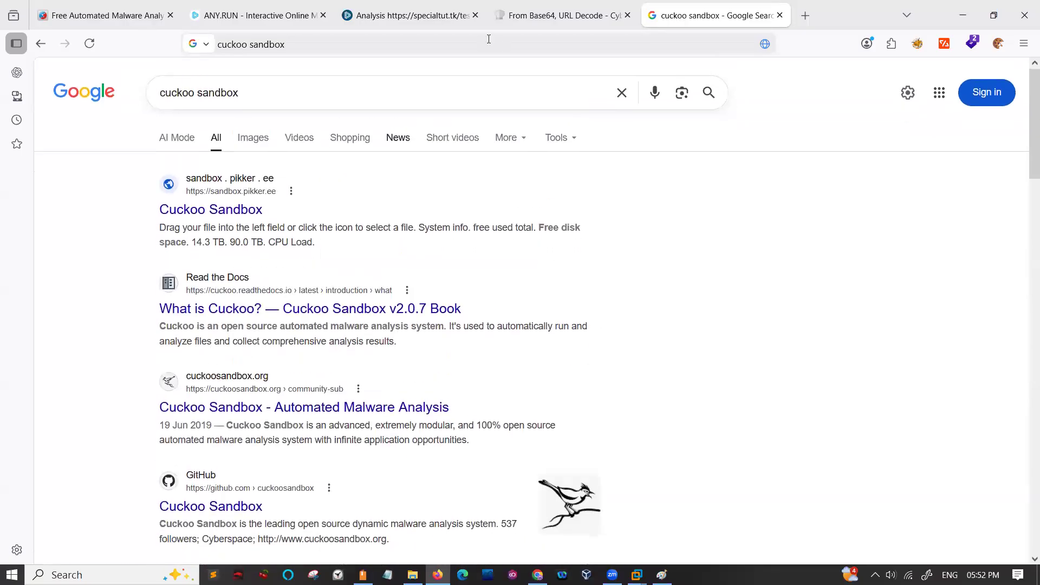
# - Close the specialtut.tk analysis, the CyberChef page and the cuckoo sandbox search, leaving the ANY.RUN home page open
pyautogui.click(400, 16)
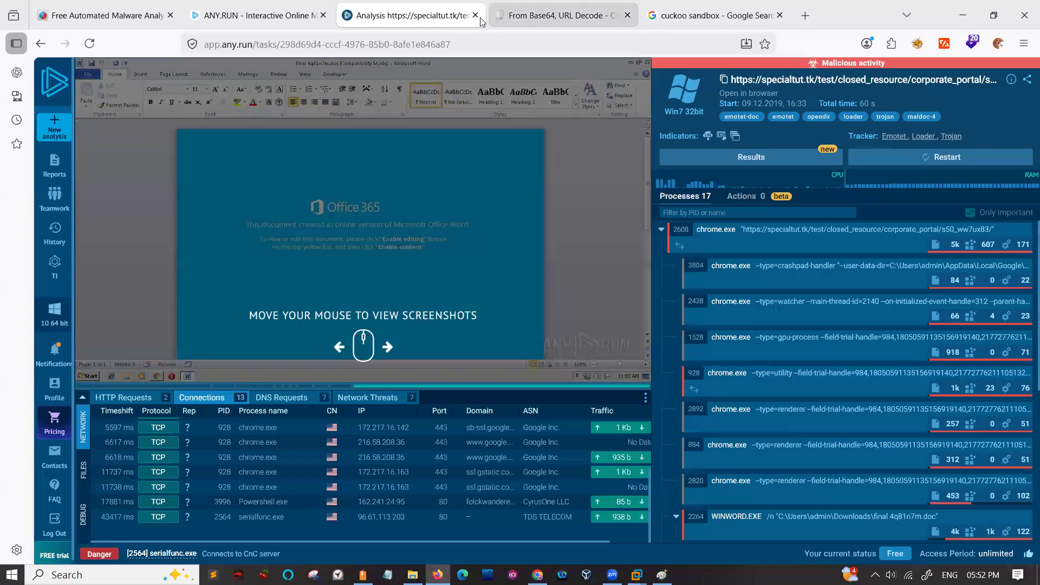
pyautogui.click(476, 17)
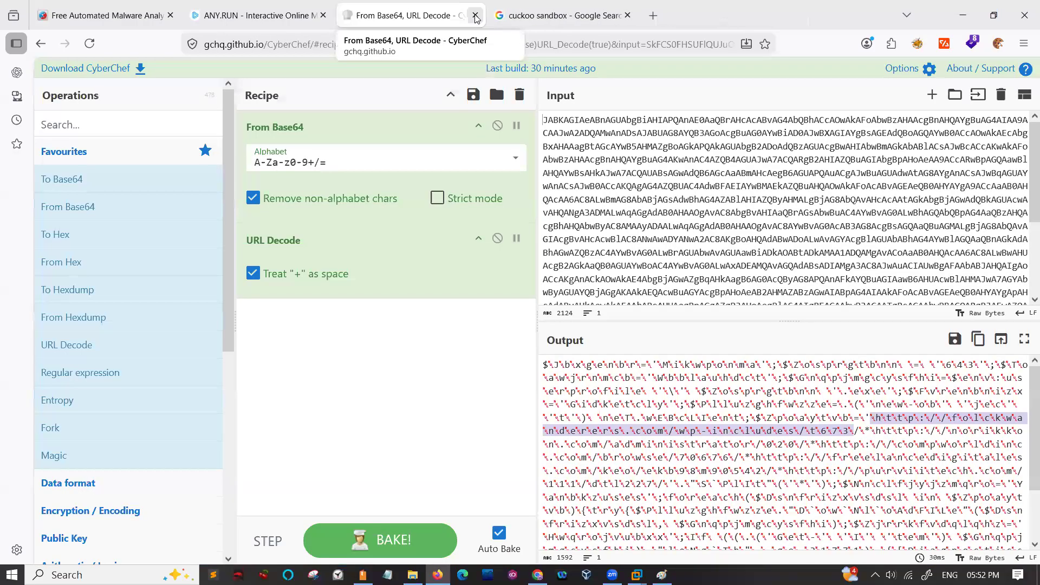
pyautogui.click(475, 16)
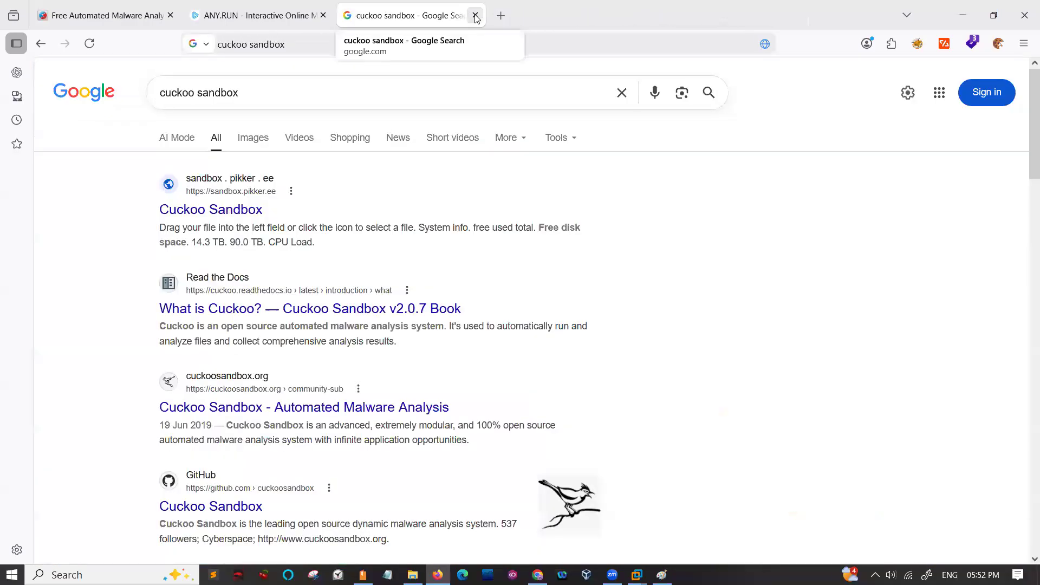
pyautogui.click(476, 17)
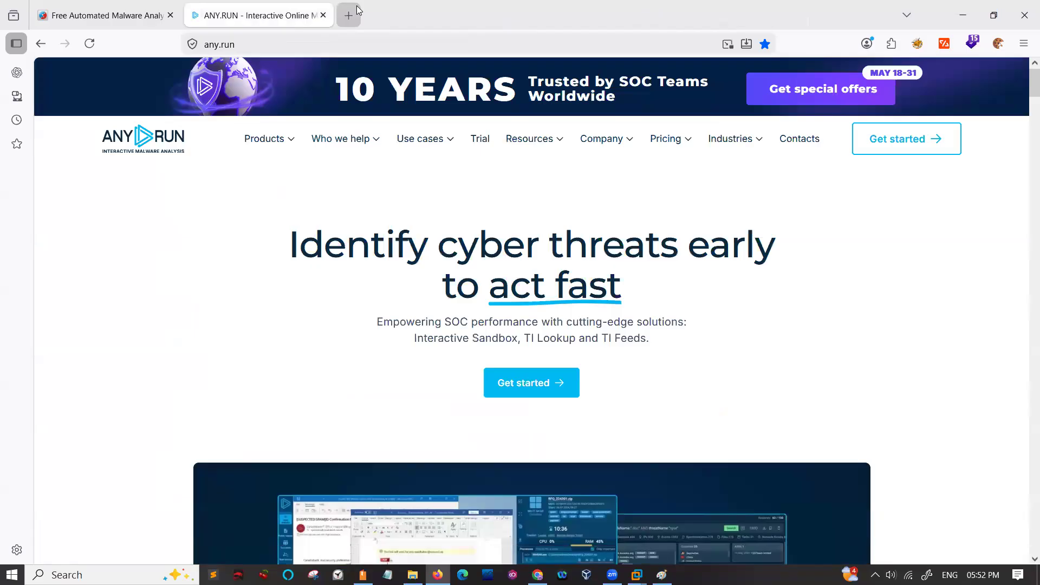
# - Open a blank browser tab and minimize the browser to return to the Malware.png notes in Paint
pyautogui.click(348, 15)
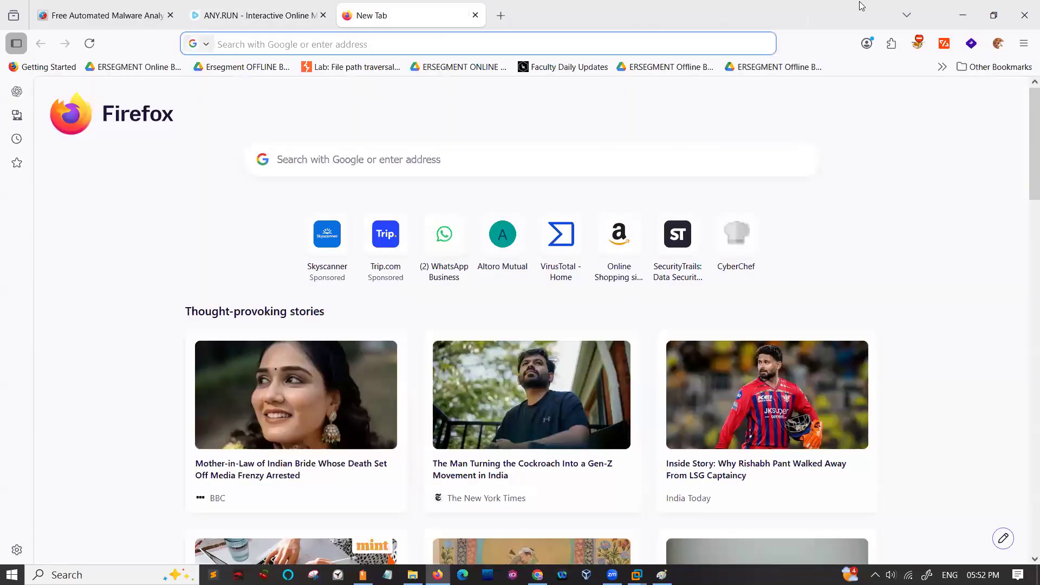
pyautogui.click(963, 16)
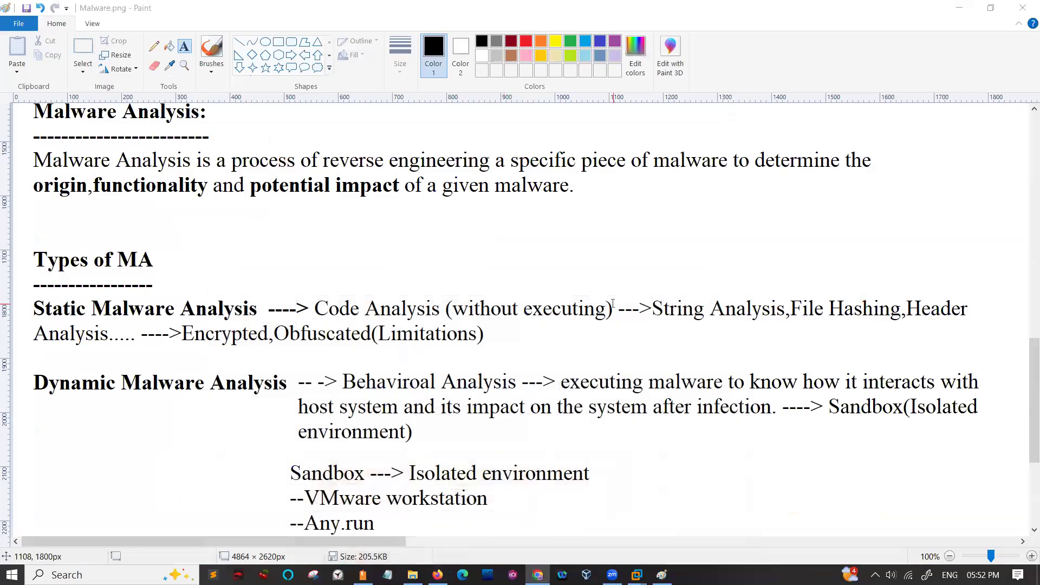
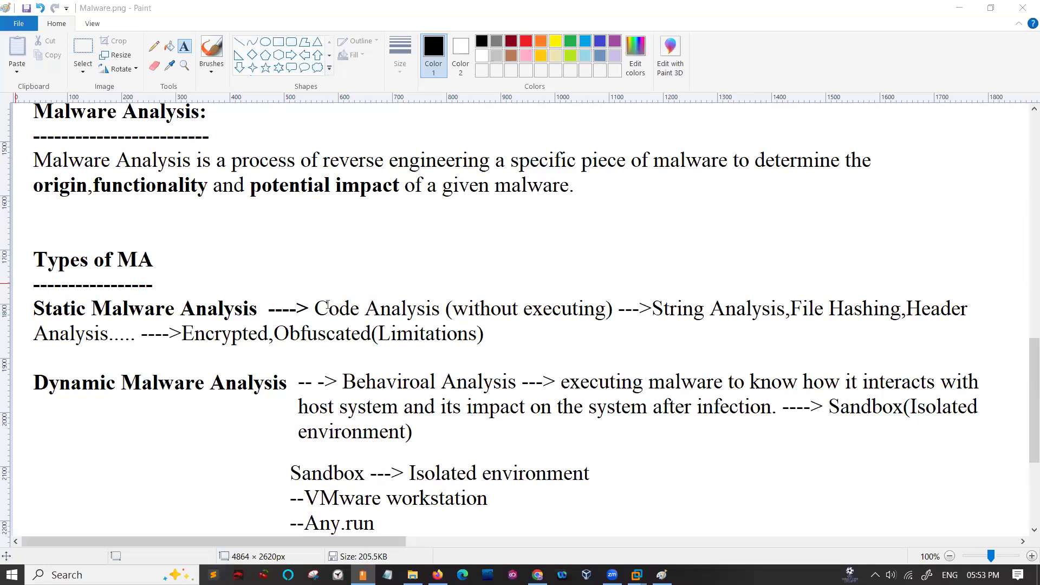
# - Create an empty text box about 980 × 300 px in the blank area below the sandbox list in the notes
pyautogui.scroll(-4, 471, 340)
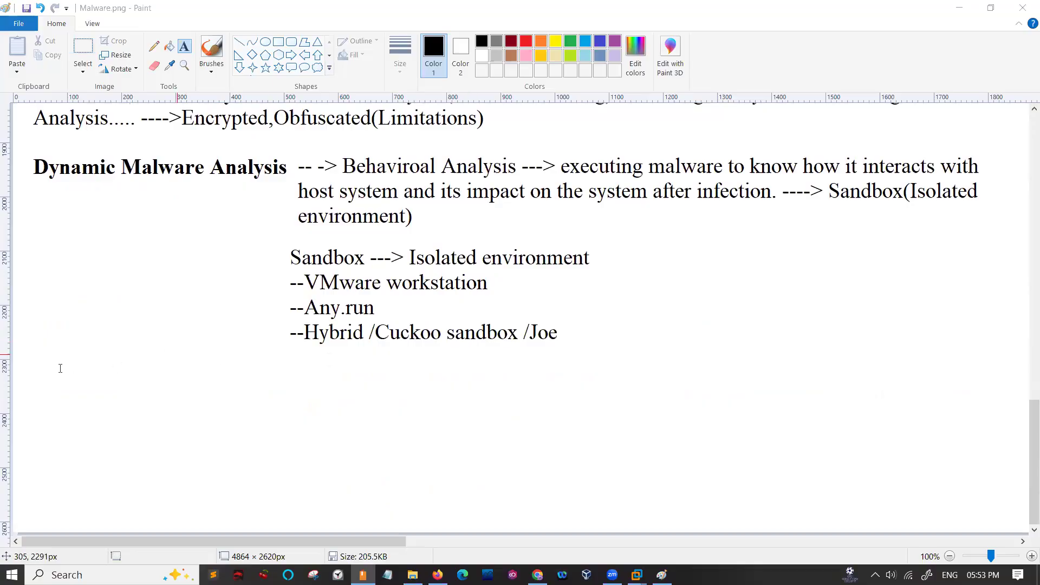
pyautogui.moveTo(58, 353); pyautogui.dragTo(233, 379)
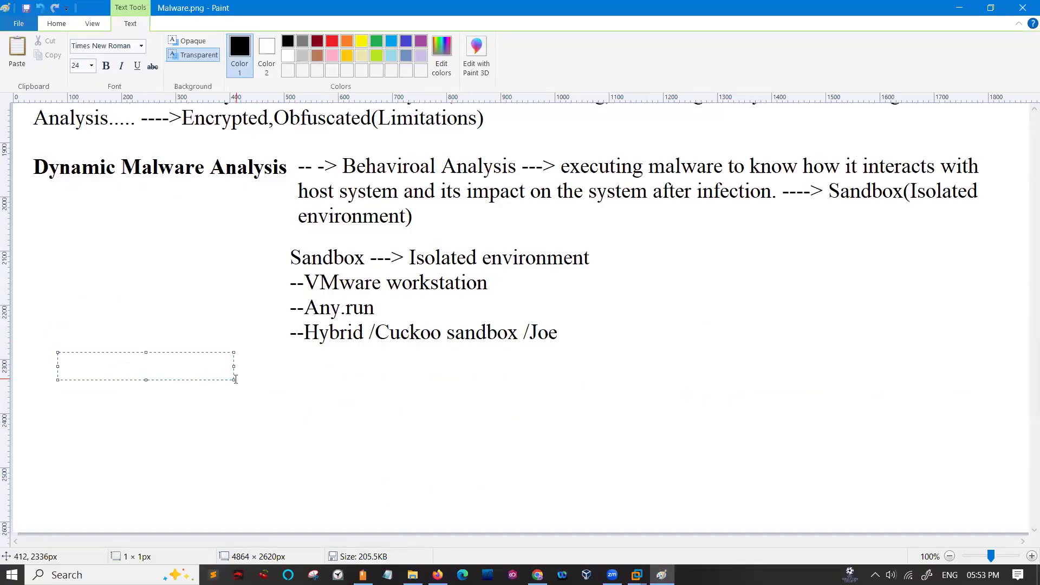
pyautogui.moveTo(231, 379); pyautogui.dragTo(584, 511)
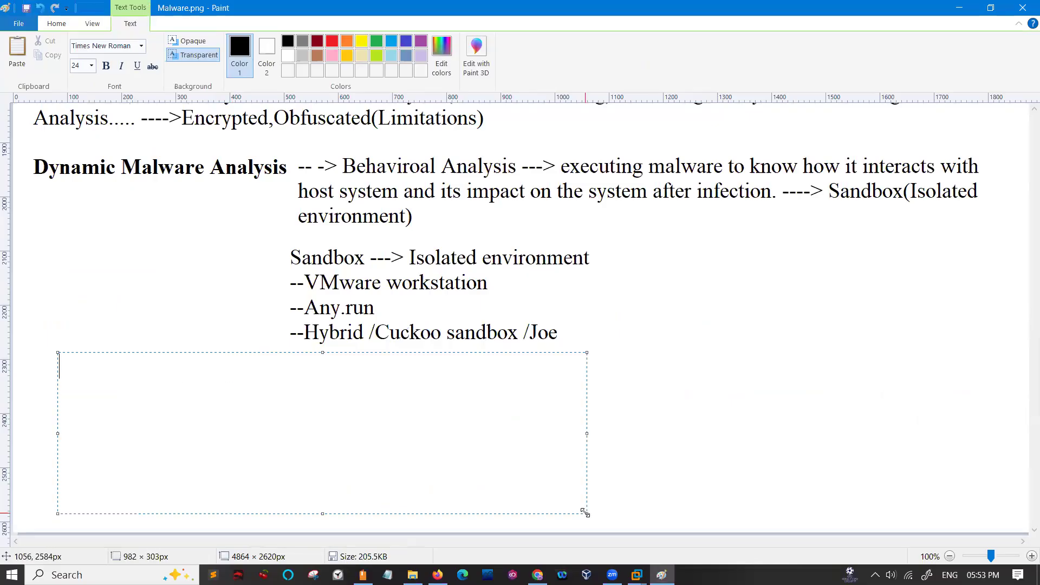